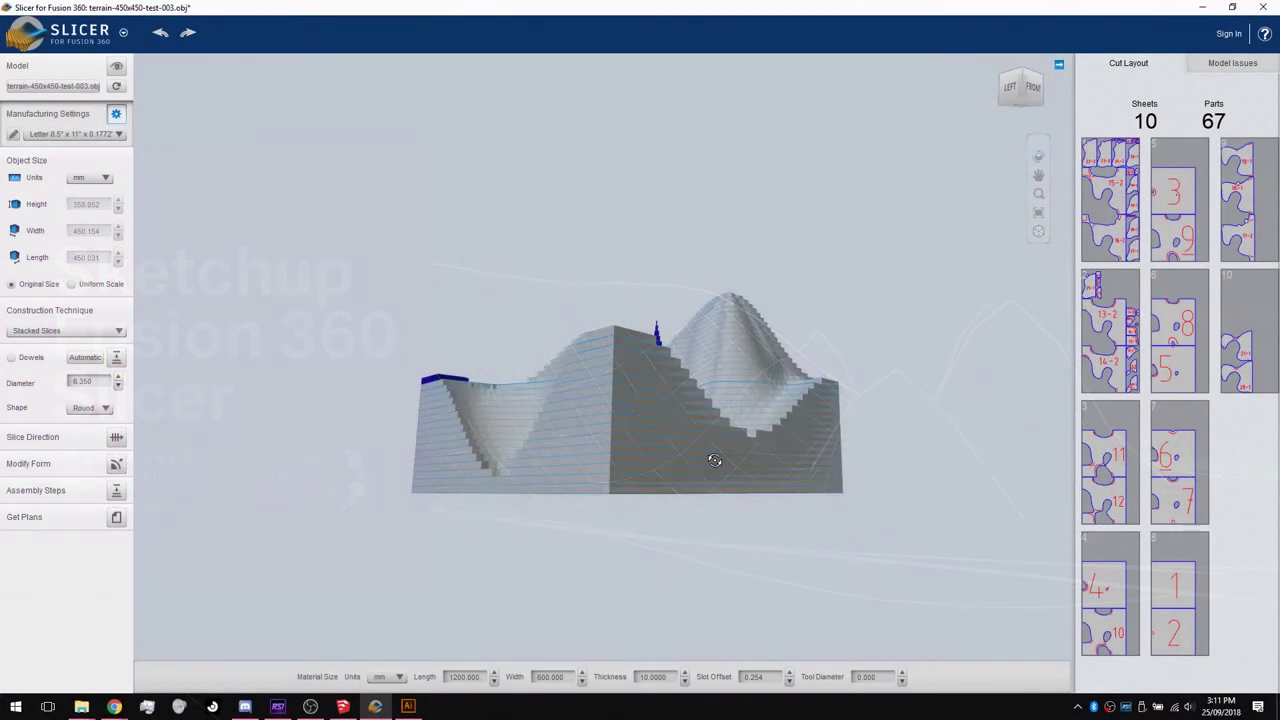
Orbit the sliced 10-sheet terrain layout in Slicer to inspect it, then return to SketchUp.
{"action": "left_click_drag", "start_coordinate": [714, 457], "coordinate": [692, 409]}
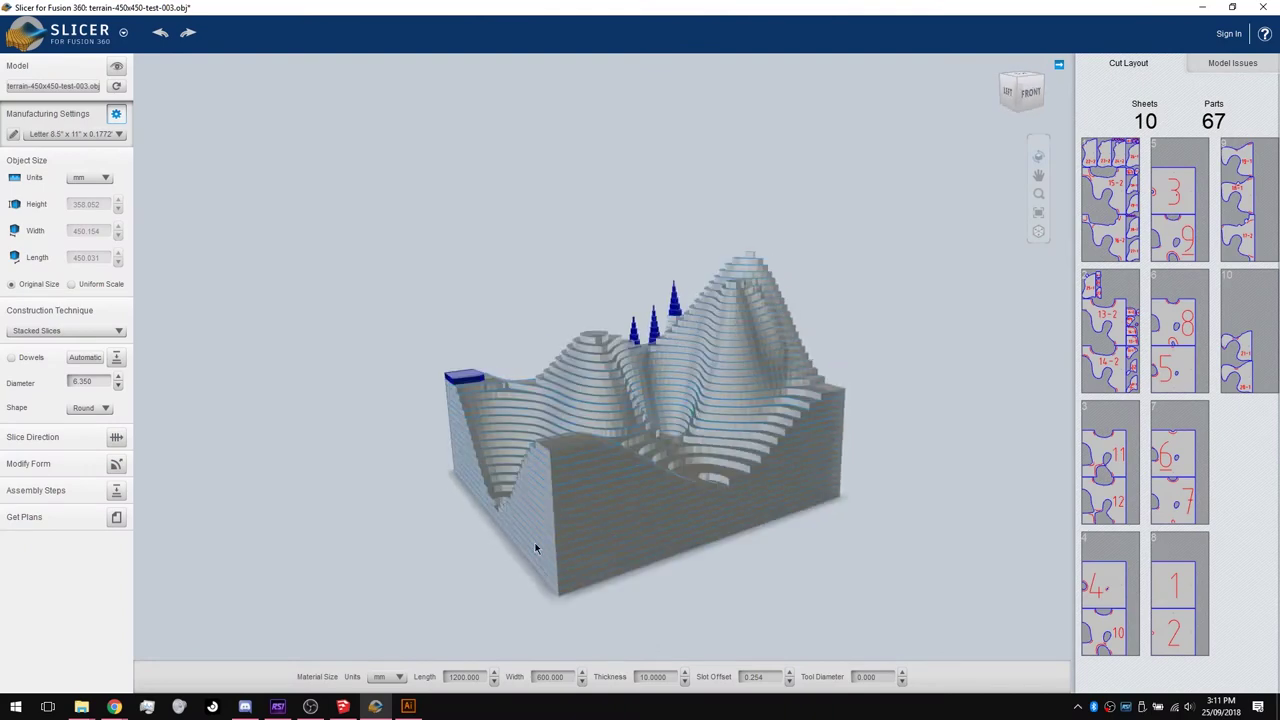
{"action": "left_click_drag", "start_coordinate": [614, 481], "coordinate": [700, 464]}
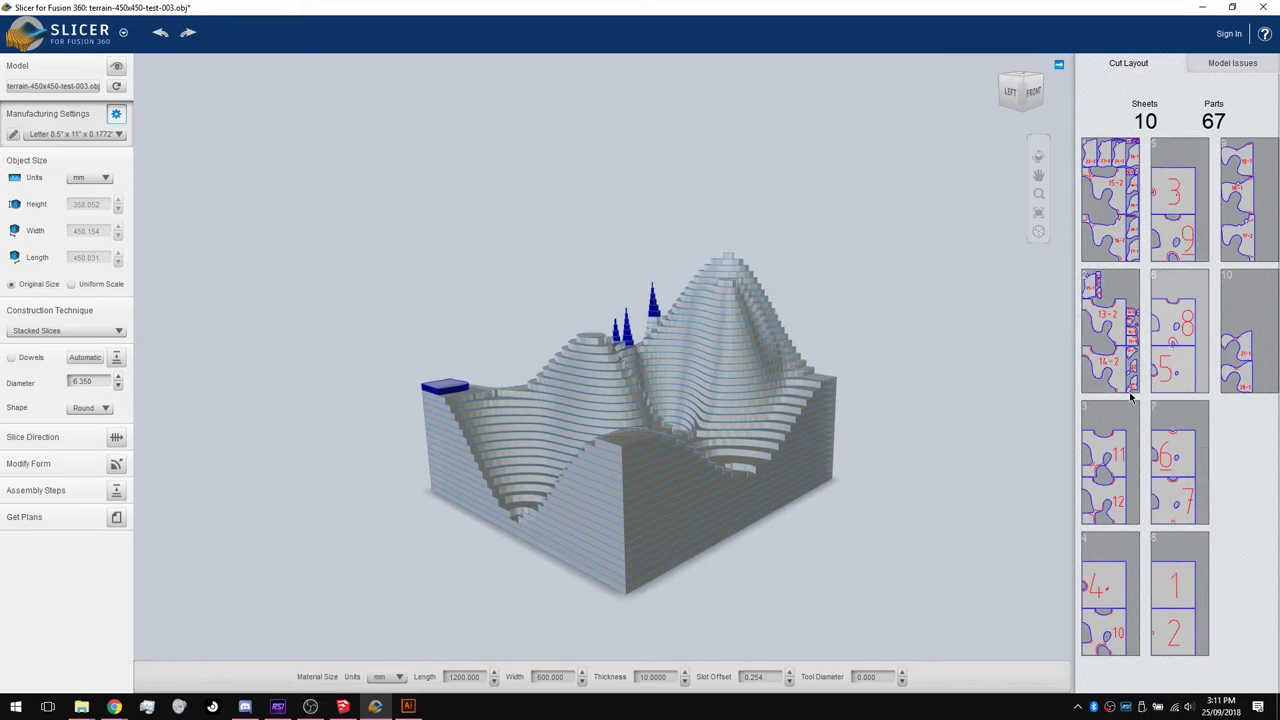
{"action": "key", "text": "alt+Tab"}
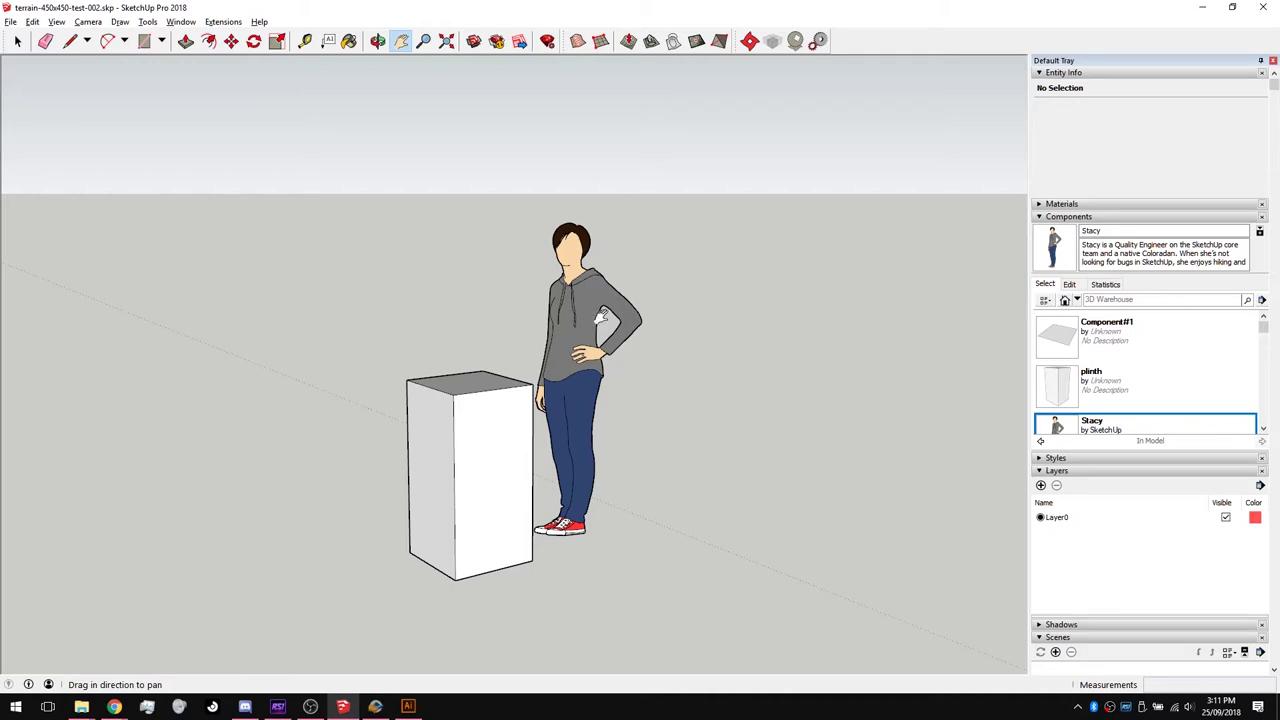
Orbit and zoom toward the origin, then try a selection window on the contour curves and clear it.
{"action": "mouse_move", "coordinate": [484, 495]}
{"action": "middle_mouse_down"}
{"action": "mouse_move", "coordinate": [271, 423]}
{"action": "mouse_move", "coordinate": [480, 470]}
{"action": "middle_mouse_up"}
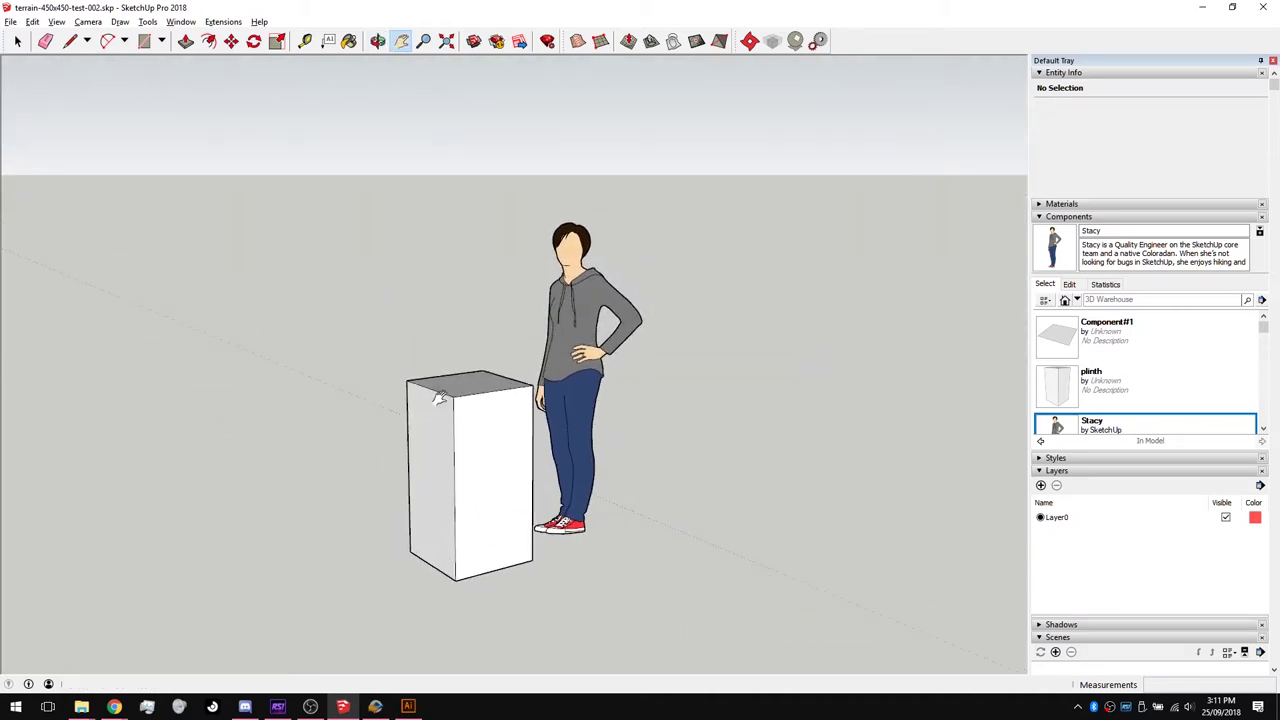
{"action": "scroll", "coordinate": [474, 387], "scroll_direction": "up", "scroll_amount": 2}
{"action": "scroll", "coordinate": [462, 360], "scroll_direction": "down", "scroll_amount": 3}
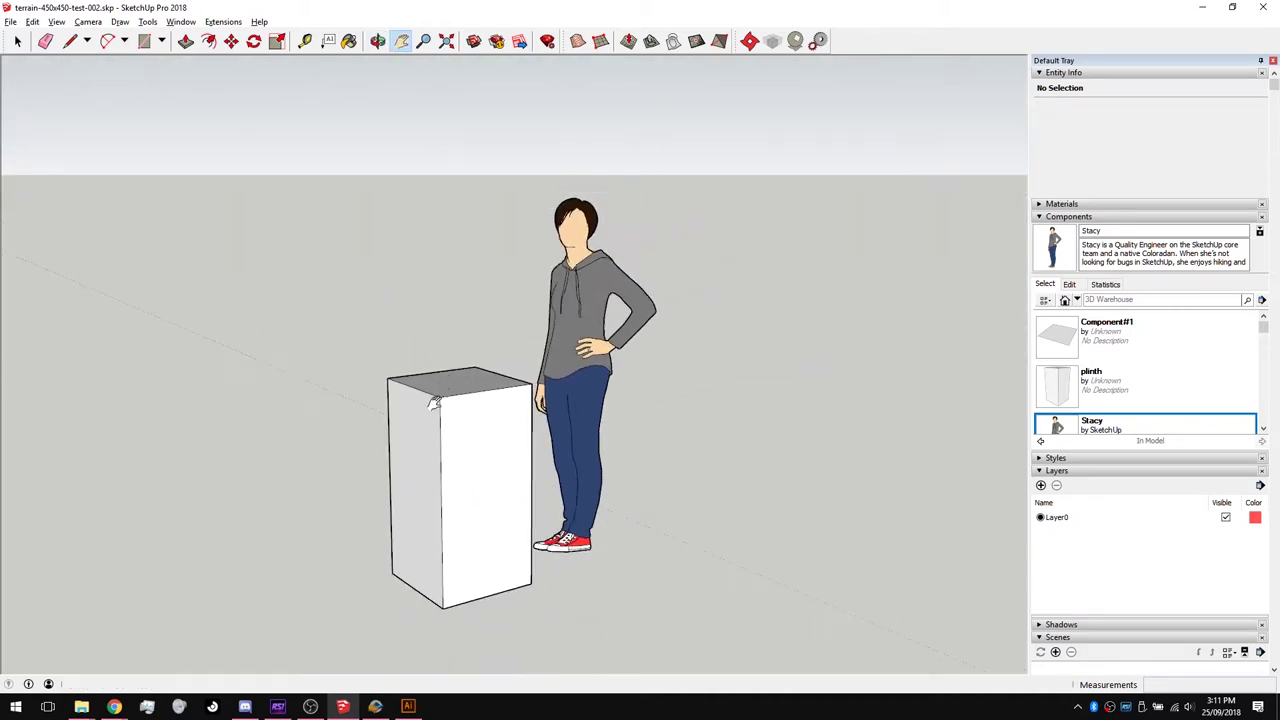
{"action": "mouse_move", "coordinate": [440, 393]}
{"action": "middle_mouse_down"}
{"action": "mouse_move", "coordinate": [553, 457]}
{"action": "mouse_move", "coordinate": [478, 416]}
{"action": "middle_mouse_up"}
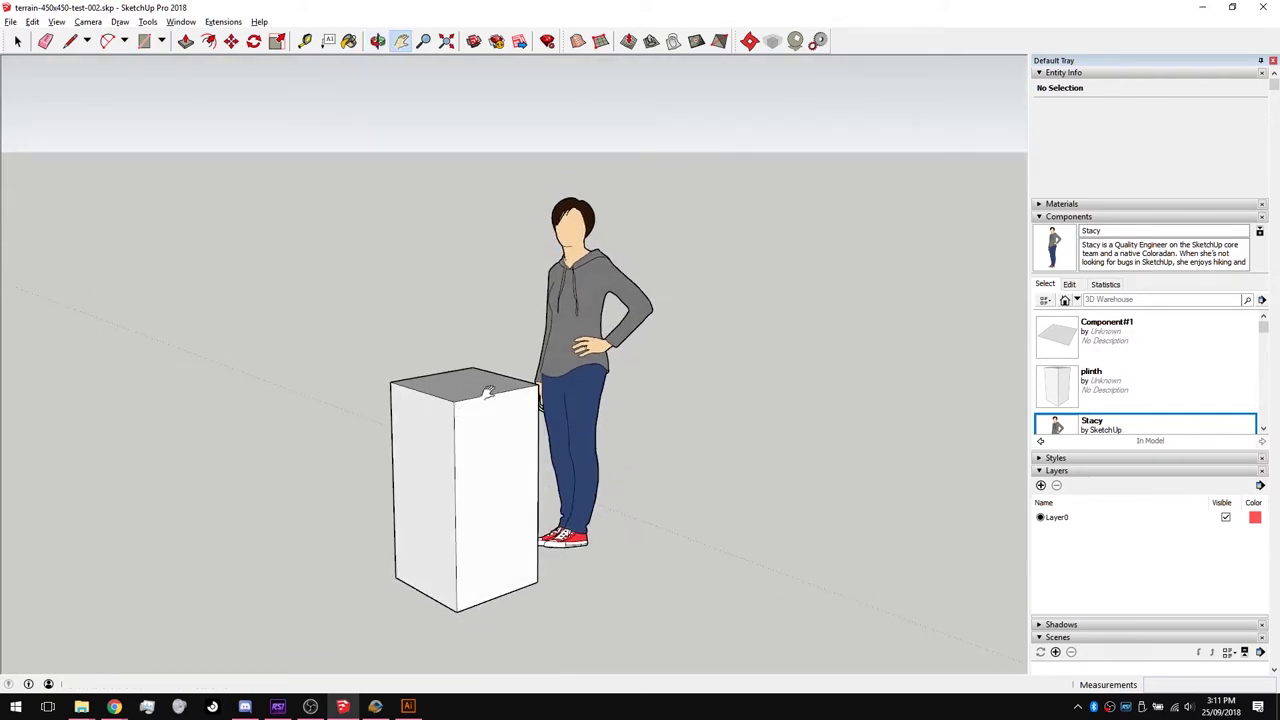
{"action": "scroll", "coordinate": [459, 380], "scroll_direction": "down", "scroll_amount": 4}
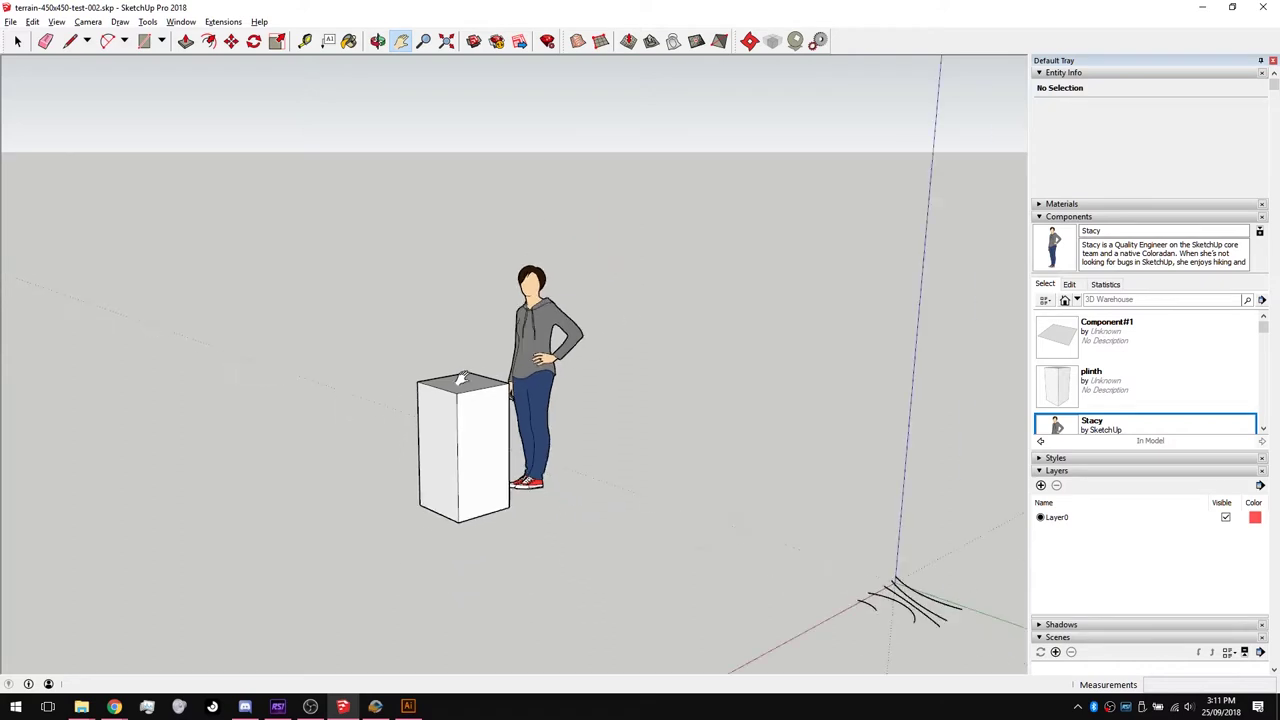
{"action": "scroll", "coordinate": [462, 378], "scroll_direction": "down", "scroll_amount": 2}
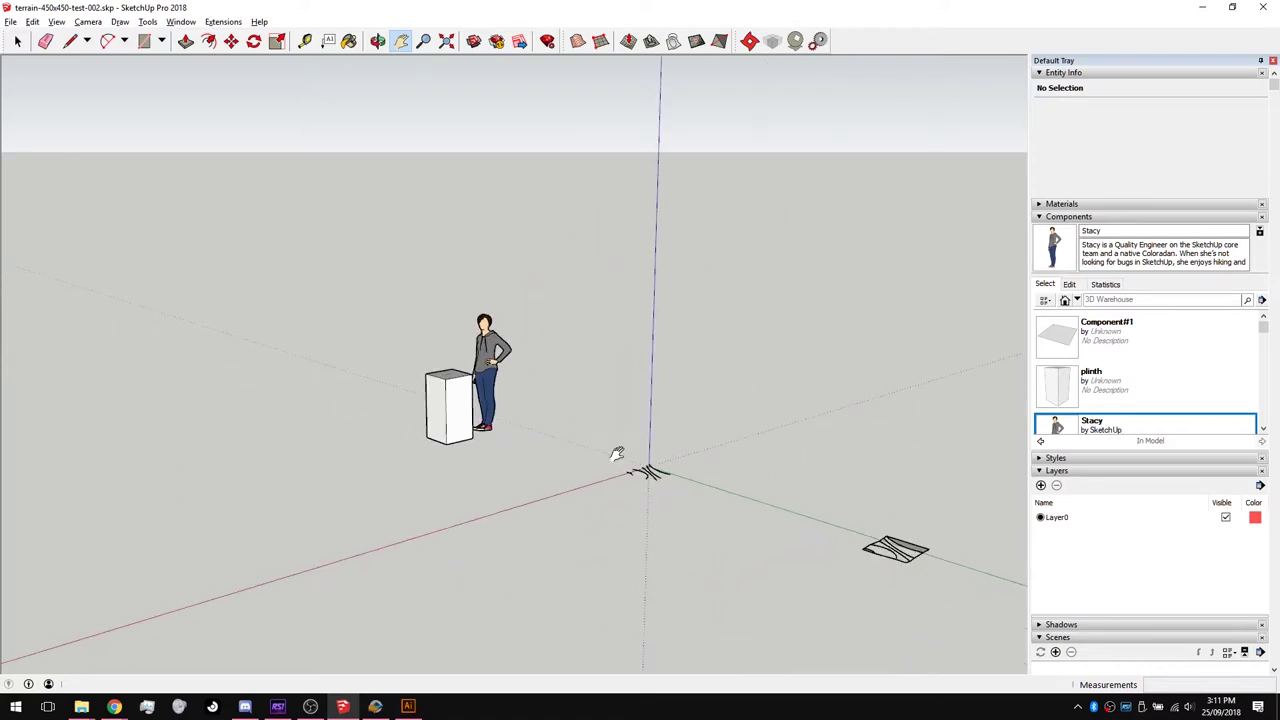
{"action": "scroll", "coordinate": [605, 465], "scroll_direction": "up", "scroll_amount": 6}
{"action": "scroll", "coordinate": [551, 503], "scroll_direction": "down", "scroll_amount": 5}
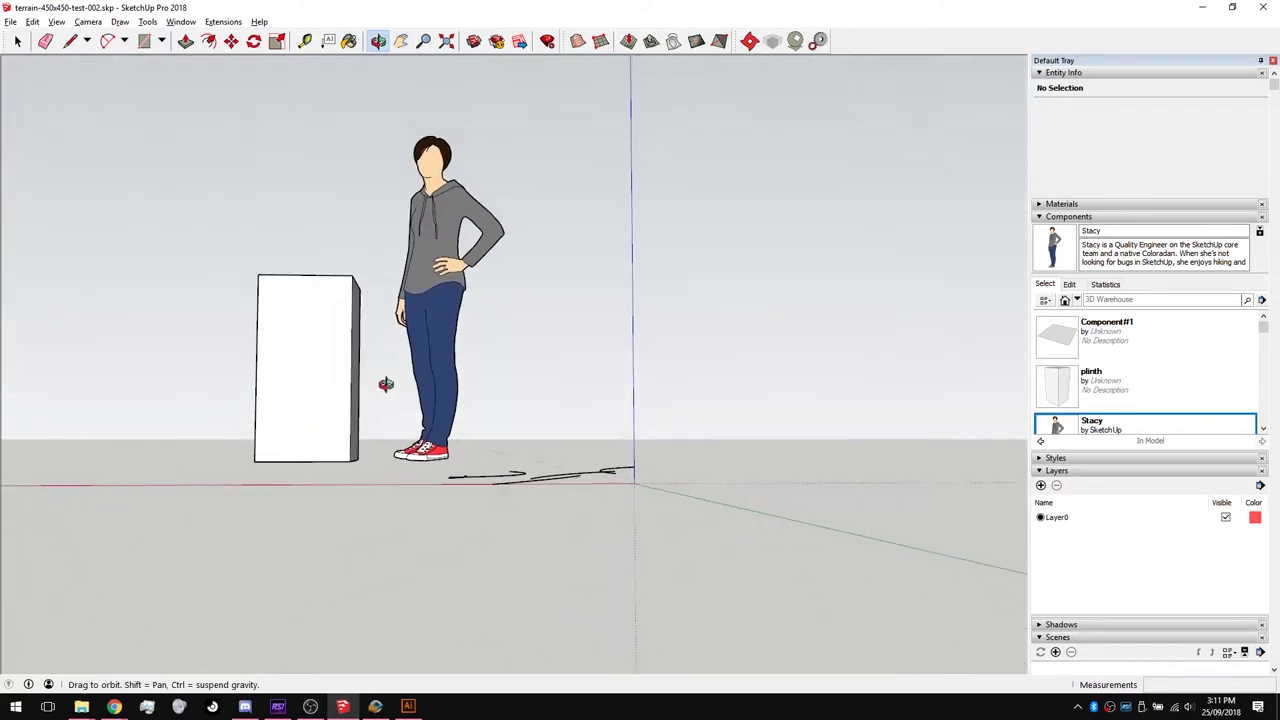
{"action": "scroll", "coordinate": [563, 466], "scroll_direction": "up", "scroll_amount": 5}
{"action": "middle_click_drag", "start_coordinate": [563, 466], "coordinate": [426, 423]}
{"action": "left_click_drag", "start_coordinate": [414, 360], "coordinate": [724, 556]}
{"action": "left_click", "coordinate": [228, 270]}
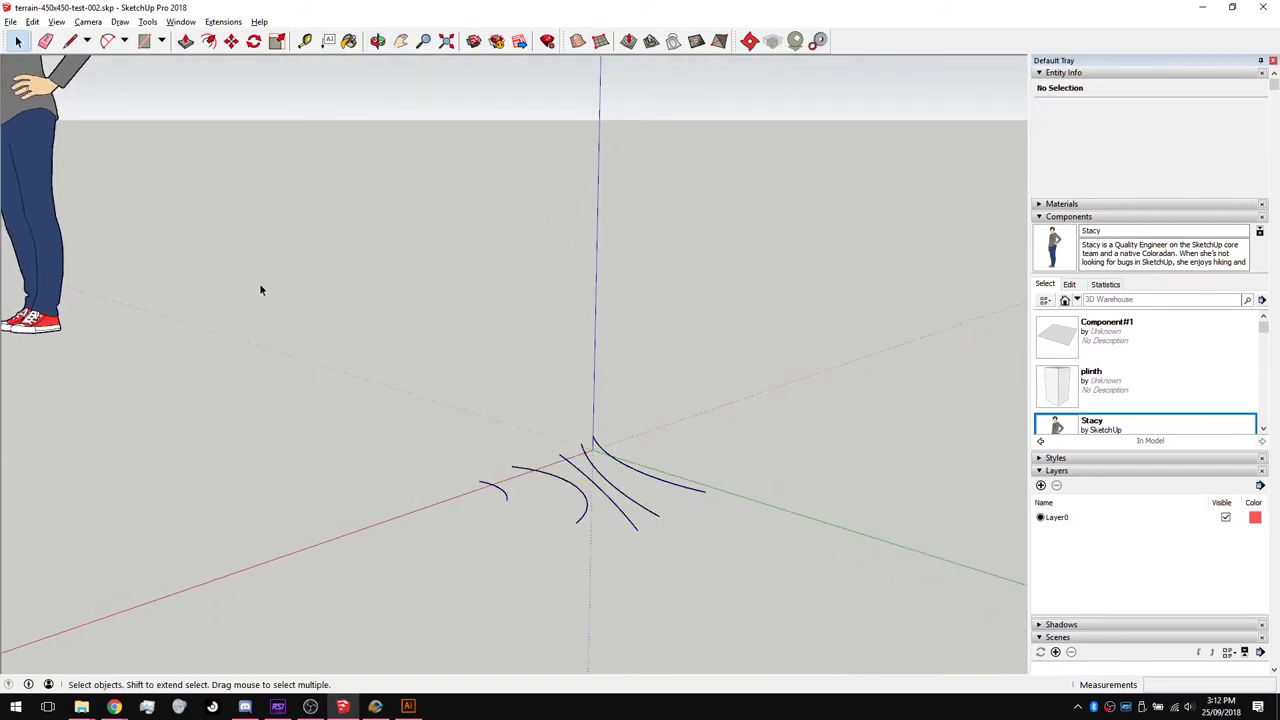
Reframe the view and window-select all 60 contour curve edges near the origin.
{"action": "scroll", "coordinate": [554, 498], "scroll_direction": "up", "scroll_amount": 2}
{"action": "middle_click_drag", "start_coordinate": [554, 498], "coordinate": [451, 377]}
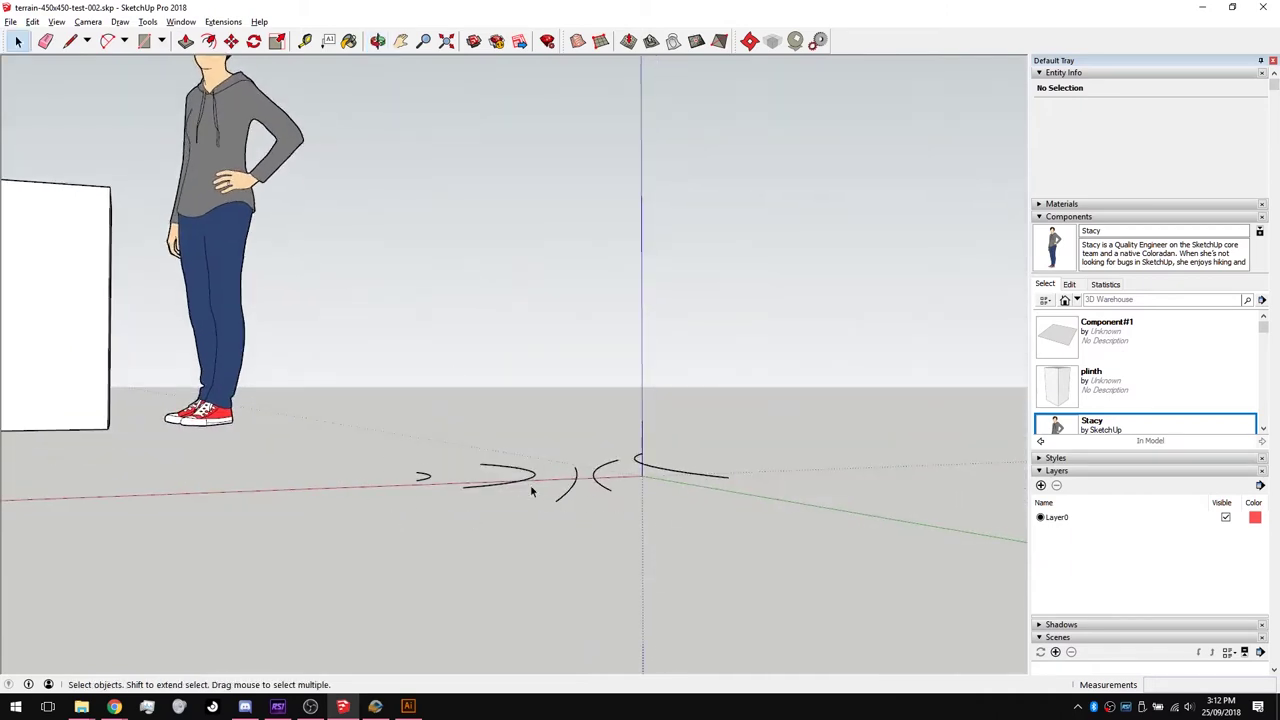
{"action": "middle_click_drag", "start_coordinate": [531, 490], "coordinate": [509, 457]}
{"action": "middle_click_drag", "start_coordinate": [726, 454], "coordinate": [487, 512]}
{"action": "scroll", "coordinate": [543, 490], "scroll_direction": "up", "scroll_amount": 3}
{"action": "left_click_drag", "start_coordinate": [406, 371], "coordinate": [745, 544]}
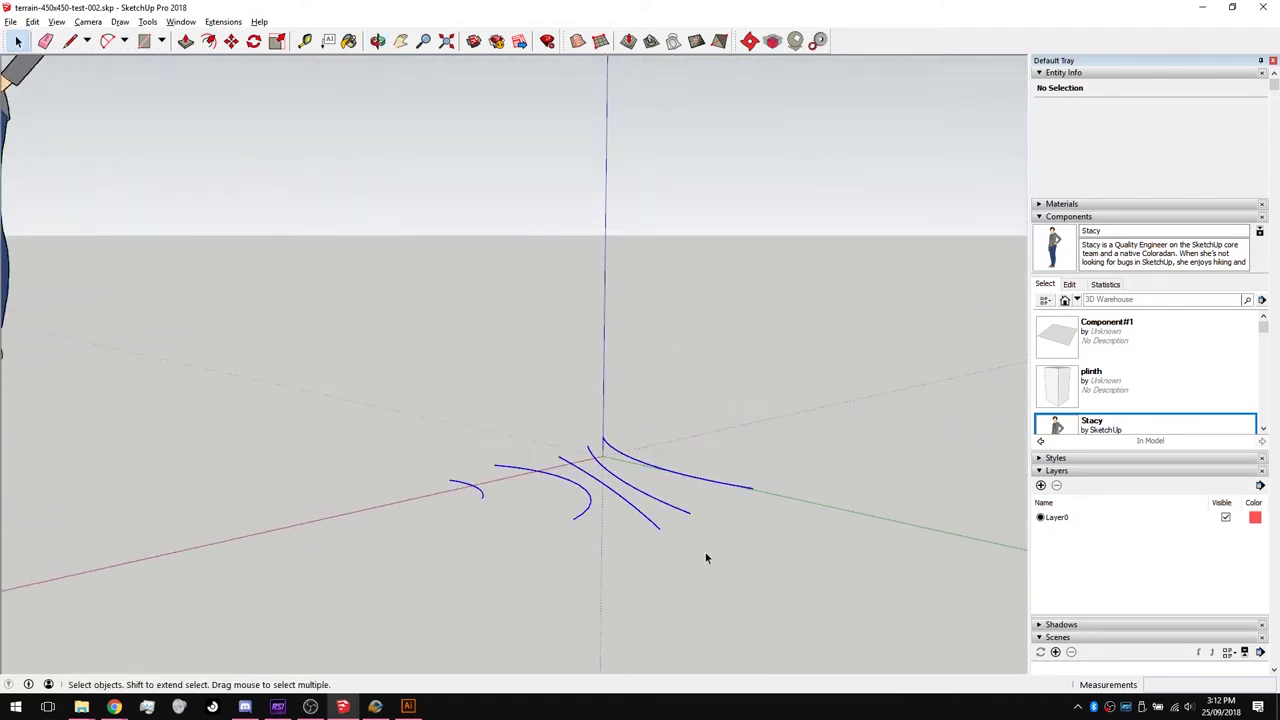
Generate a terrain surface from the contours with Draw > Sandbox > From Contours.
{"action": "left_click", "coordinate": [87, 22]}
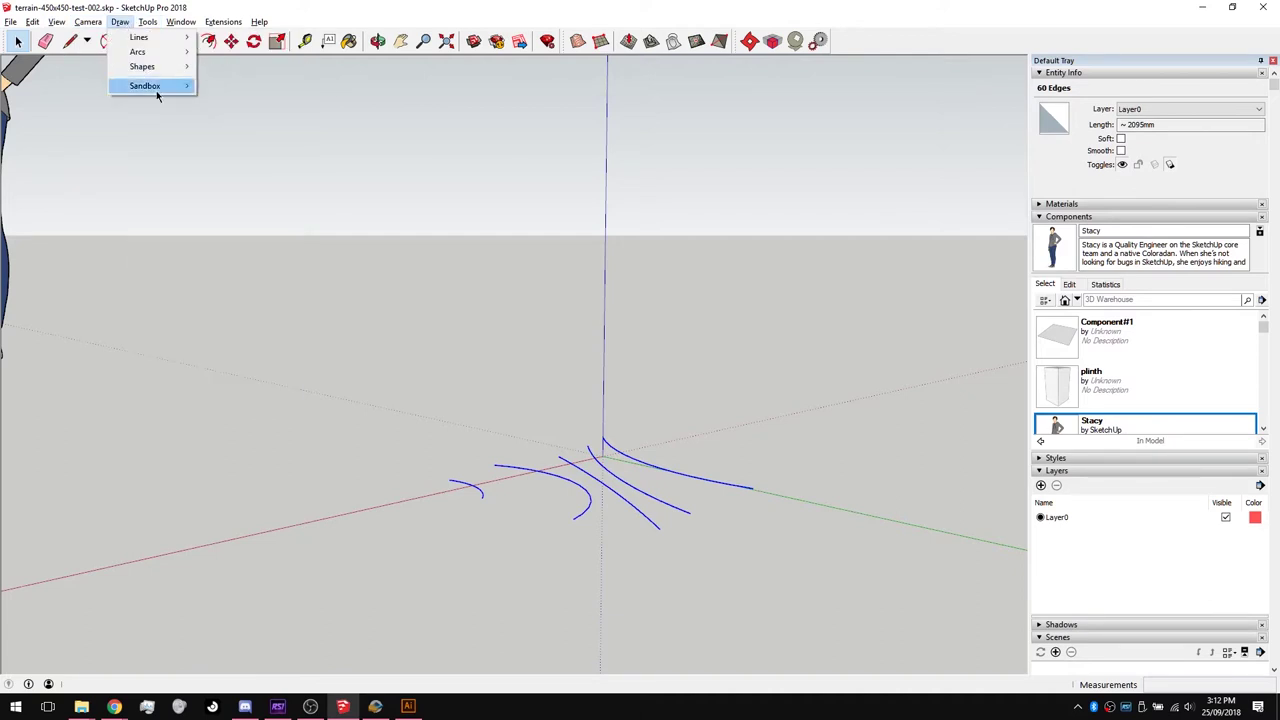
{"action": "mouse_move", "coordinate": [157, 95]}
{"action": "left_click", "coordinate": [260, 87]}
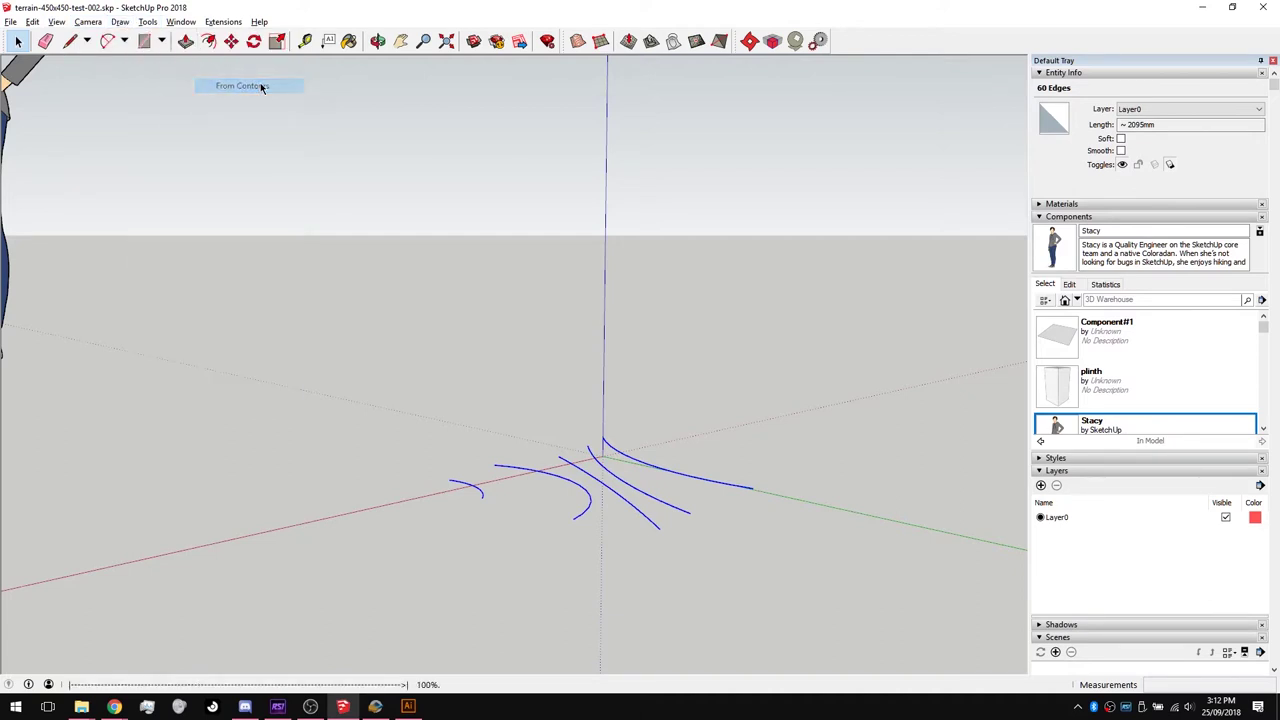
{"action": "middle_click_drag", "start_coordinate": [580, 543], "coordinate": [606, 524]}
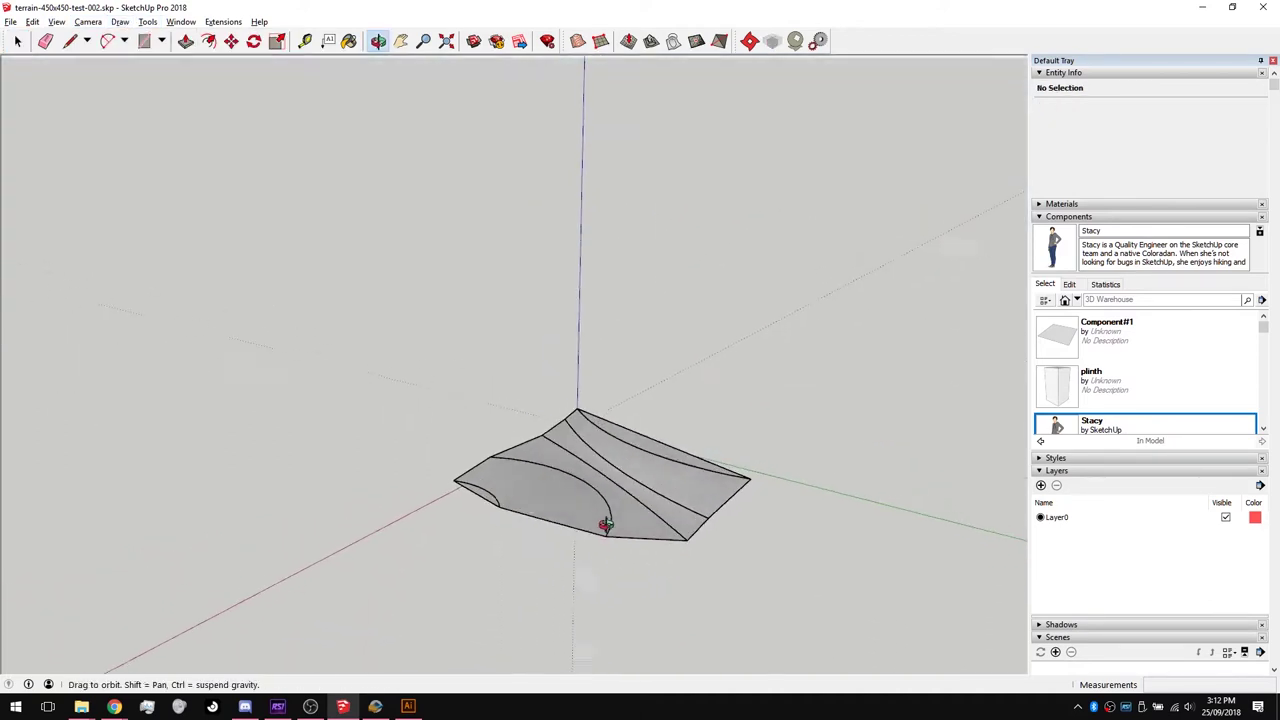
Move the new terrain group upward above the contour curves, then deselect it.
{"action": "key", "text": "space"}
{"action": "left_click", "coordinate": [600, 505]}
{"action": "key", "text": "m"}
{"action": "left_click", "coordinate": [507, 481]}
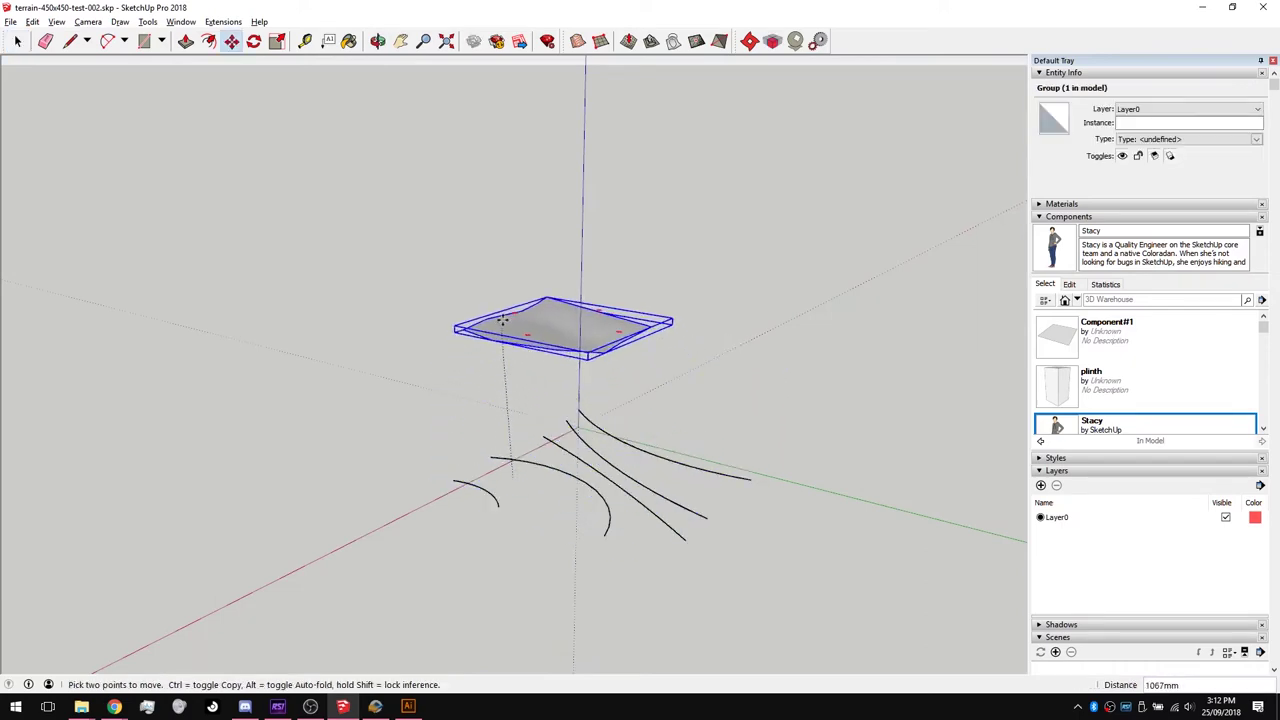
{"action": "middle_click_drag", "start_coordinate": [560, 270], "coordinate": [590, 188]}
{"action": "key", "text": "space"}
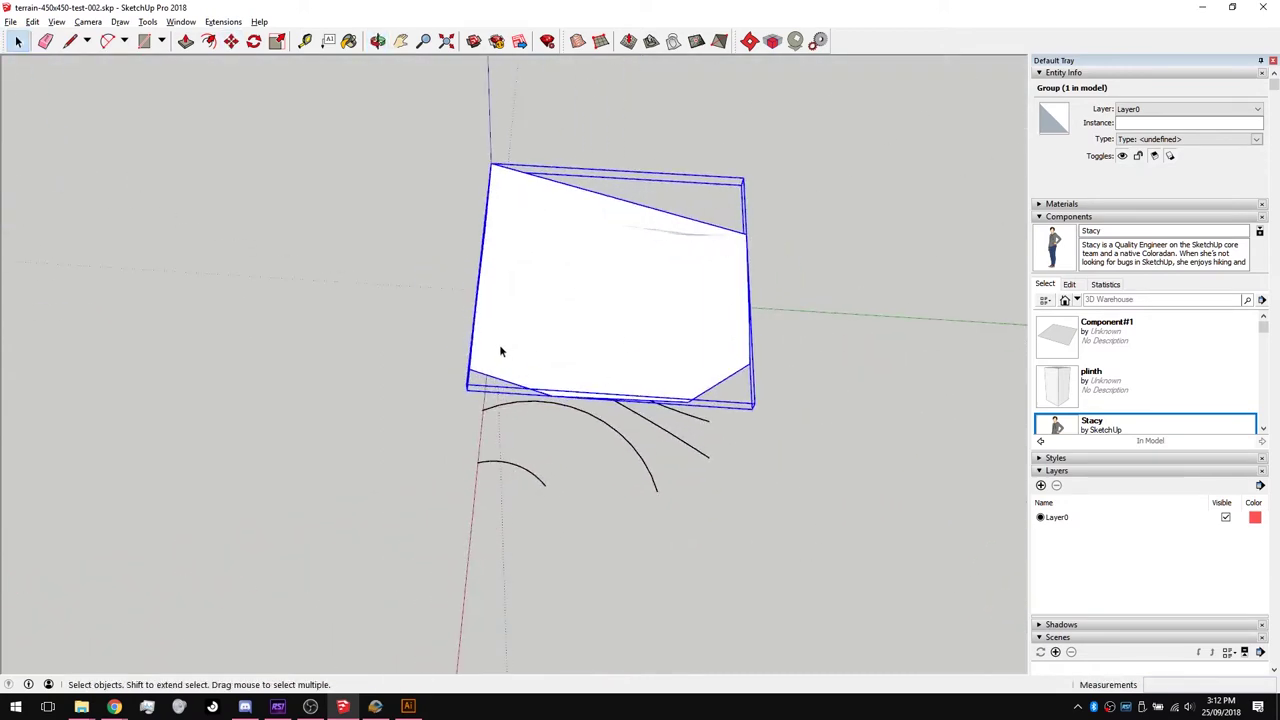
{"action": "middle_click_drag", "start_coordinate": [501, 351], "coordinate": [337, 274]}
{"action": "left_click", "coordinate": [337, 274]}
Orbit around the raised terrain and window-select all its contour geometry.
{"action": "scroll", "coordinate": [392, 255], "scroll_direction": "down", "scroll_amount": 3}
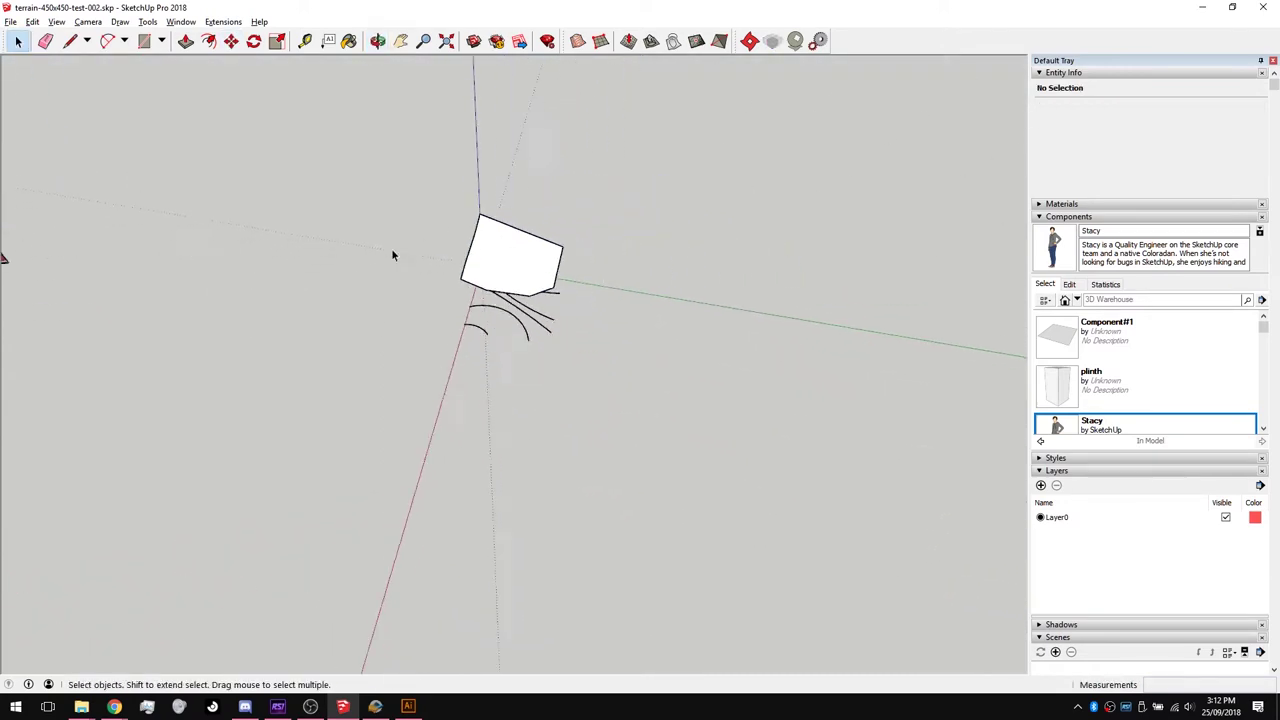
{"action": "scroll", "coordinate": [392, 255], "scroll_direction": "down", "scroll_amount": 3}
{"action": "scroll", "coordinate": [655, 300], "scroll_direction": "up", "scroll_amount": 6}
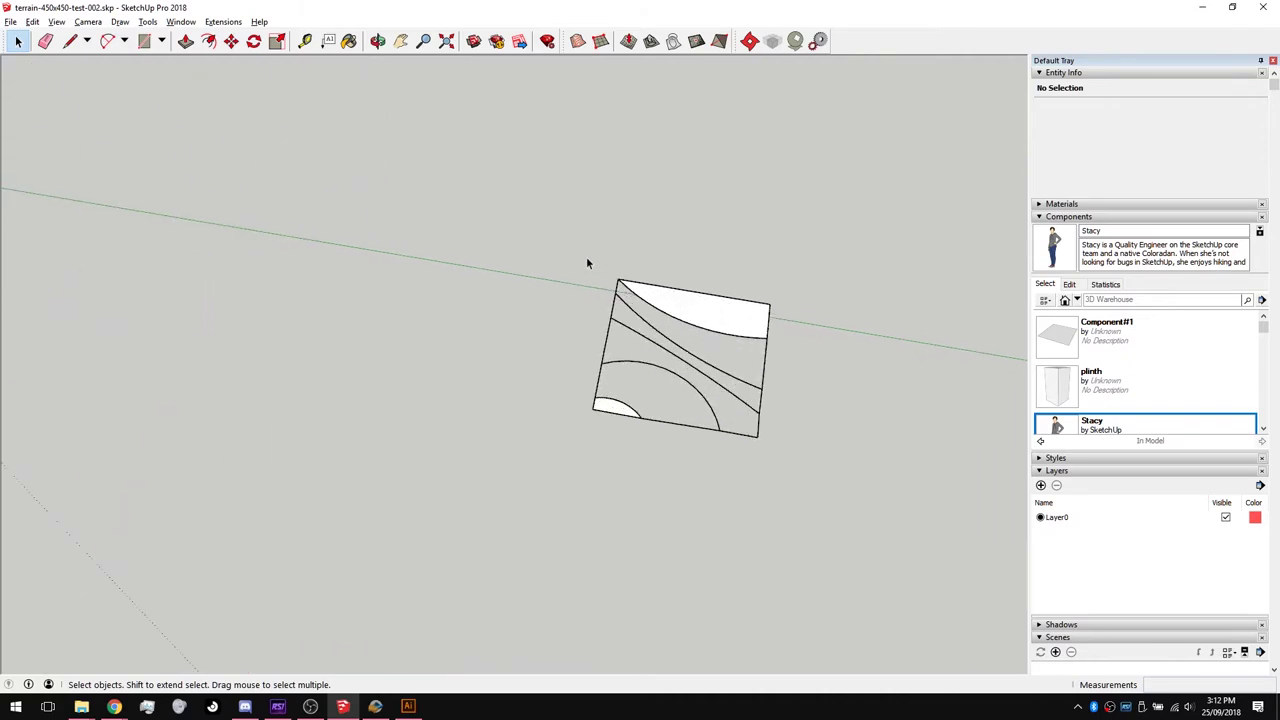
{"action": "middle_click_drag", "start_coordinate": [698, 455], "coordinate": [497, 417]}
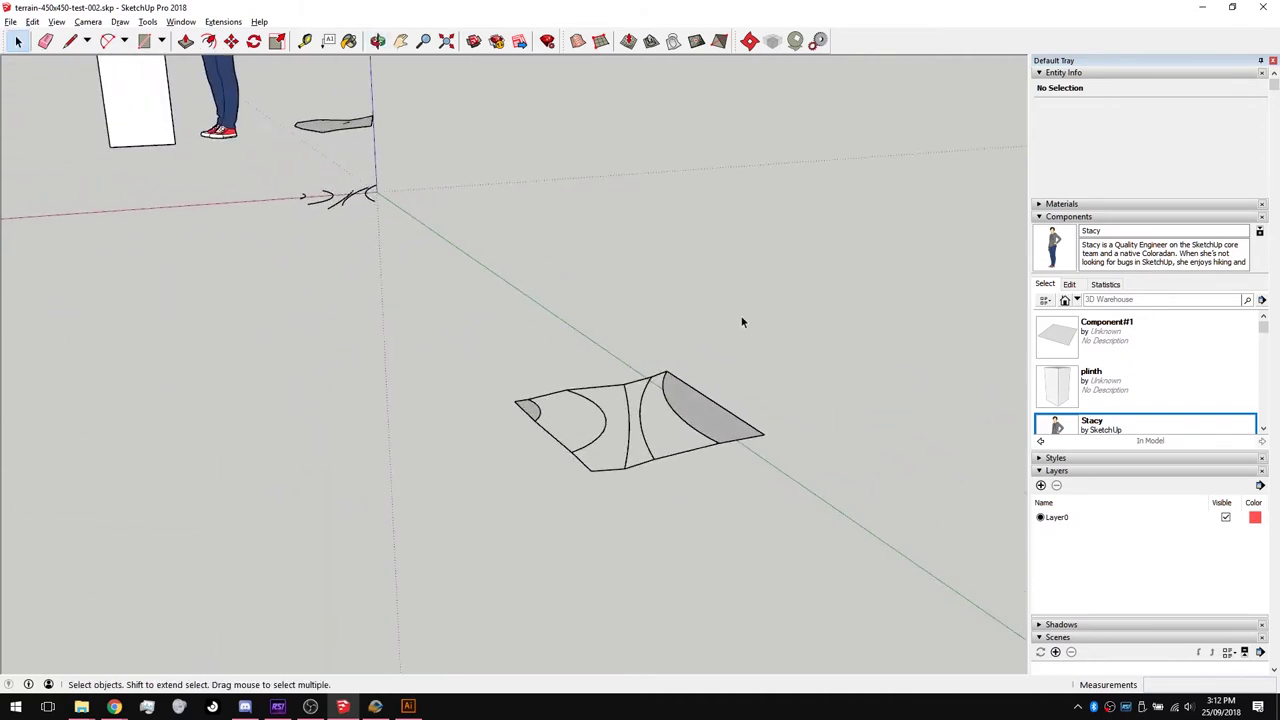
{"action": "middle_click_drag", "start_coordinate": [742, 322], "coordinate": [660, 272]}
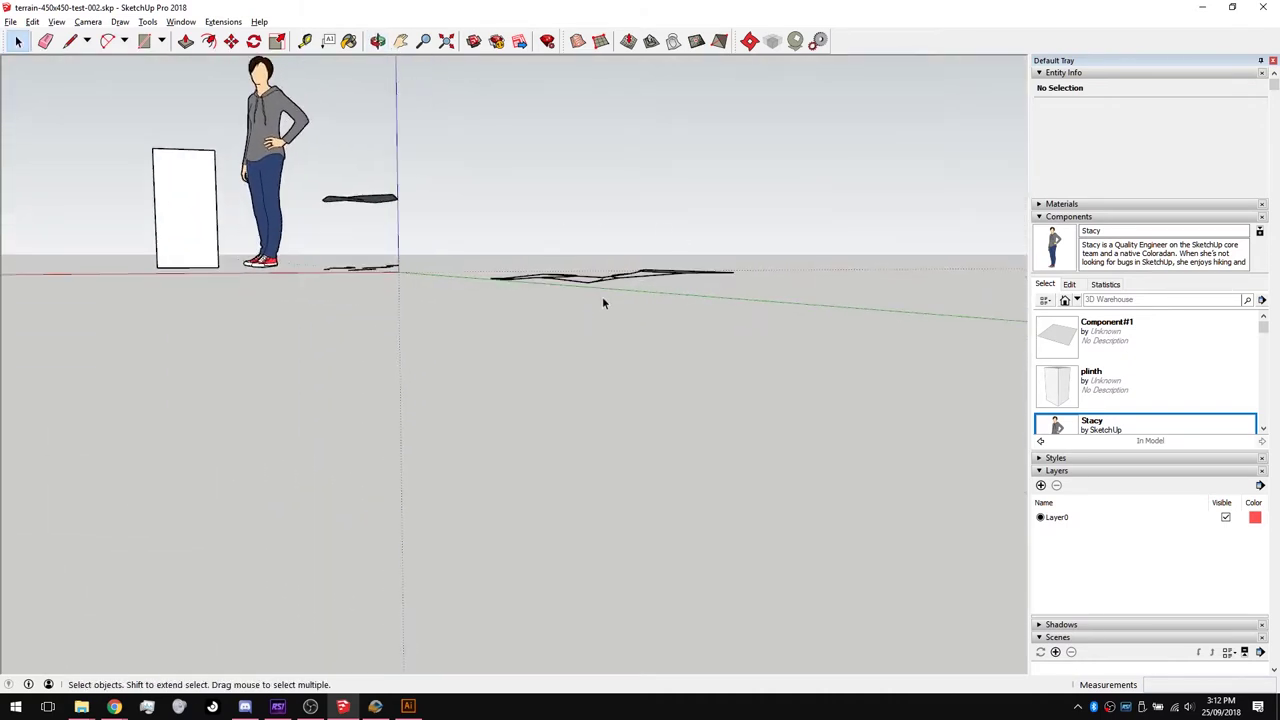
{"action": "middle_click_drag", "start_coordinate": [603, 303], "coordinate": [706, 383]}
{"action": "left_click_drag", "start_coordinate": [358, 242], "coordinate": [945, 495]}
Generate a new terrain surface from the selected contours using Sandbox > From Contours.
{"action": "left_click", "coordinate": [89, 22]}
{"action": "mouse_move", "coordinate": [119, 22]}
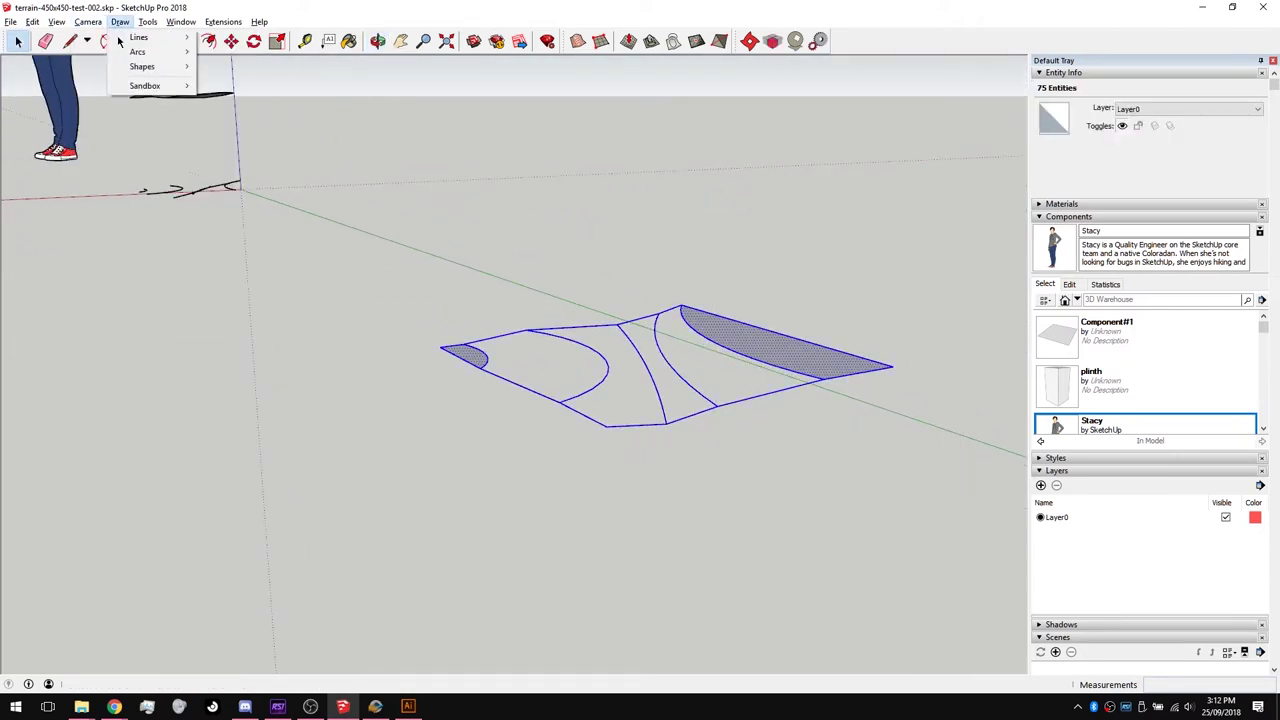
{"action": "mouse_move", "coordinate": [150, 86]}
{"action": "left_click", "coordinate": [247, 87]}
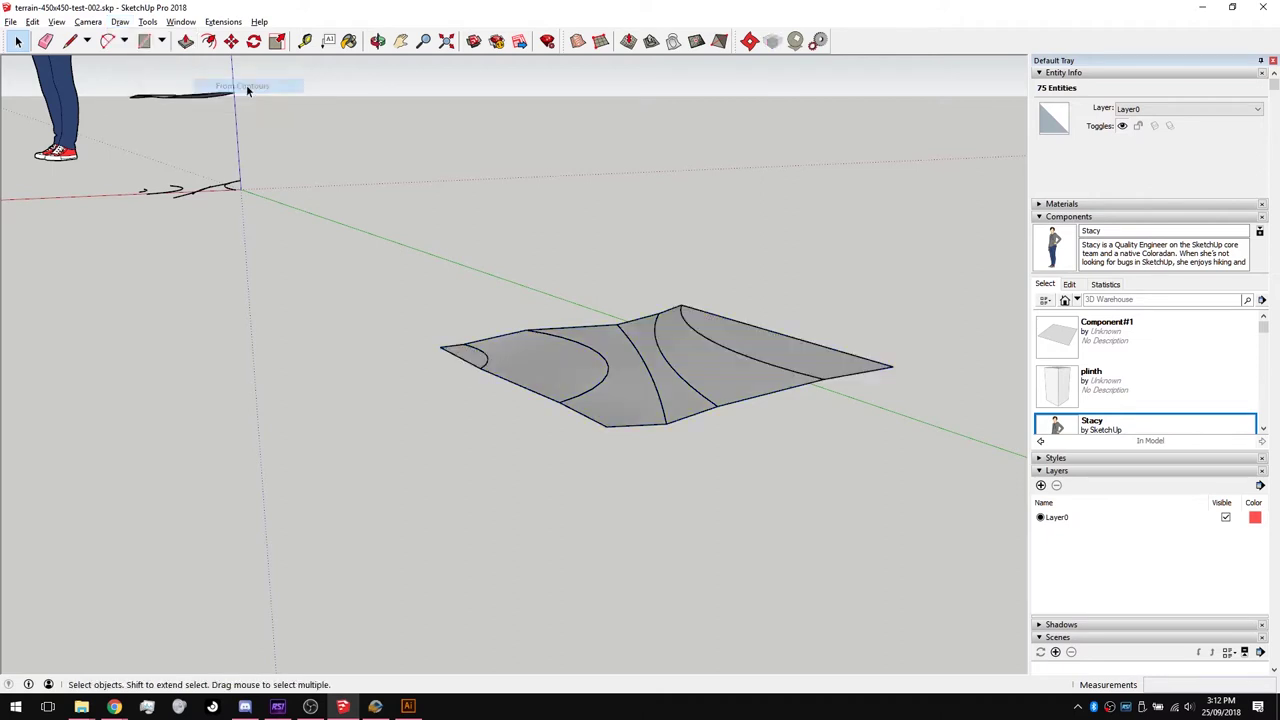
{"action": "middle_click_drag", "start_coordinate": [666, 331], "coordinate": [561, 368]}
Lift the new terrain group to a raised height with Move.
{"action": "left_click", "coordinate": [561, 368]}
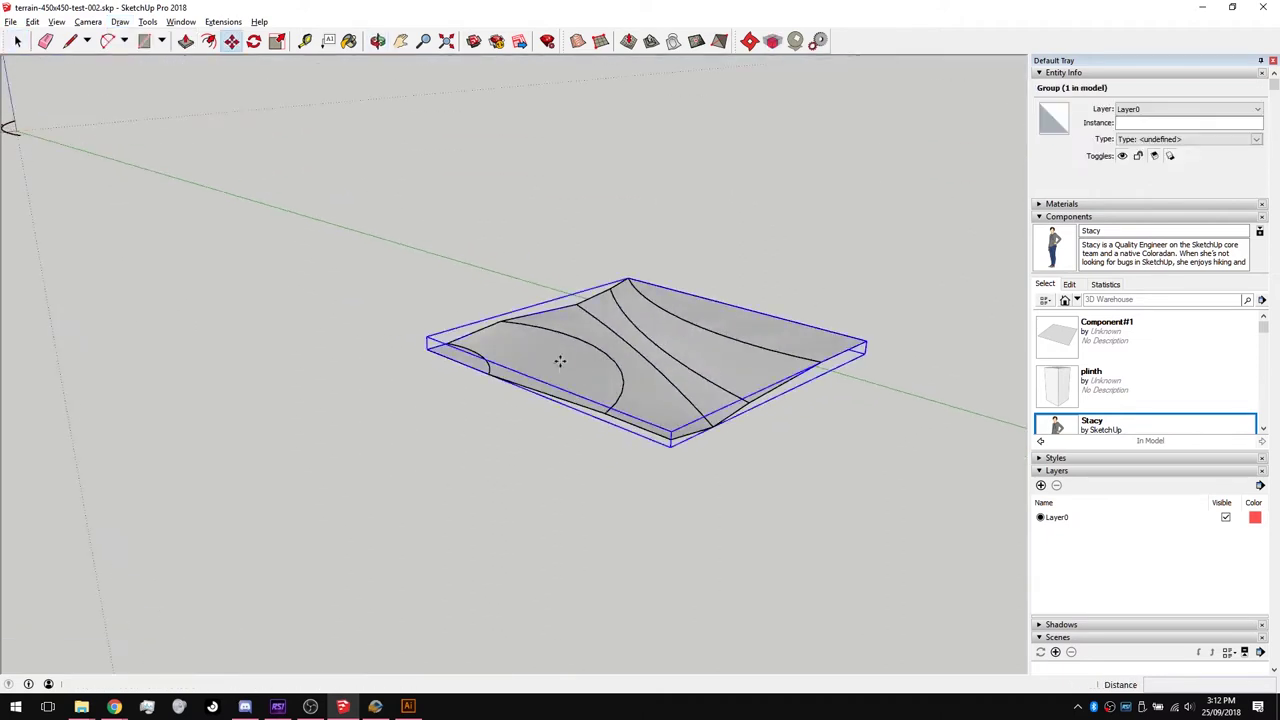
{"action": "key", "text": "m"}
{"action": "left_click", "coordinate": [549, 370]}
{"action": "left_click", "coordinate": [548, 184]}
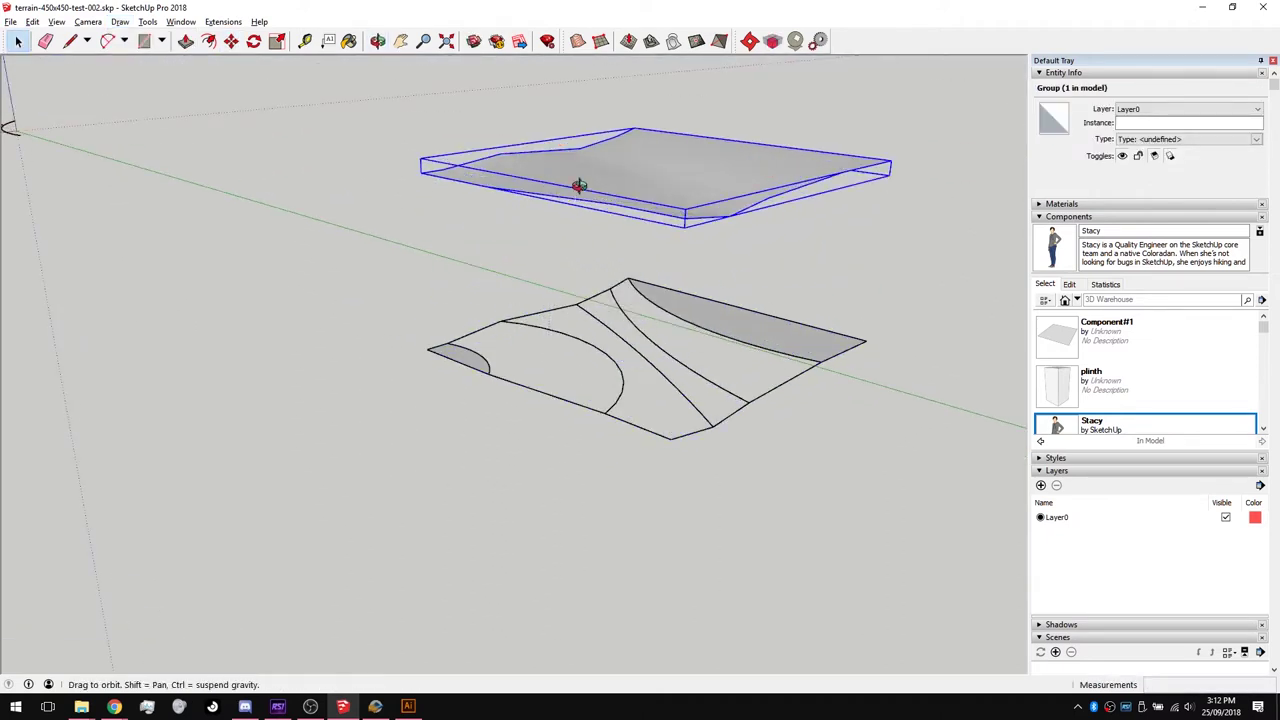
{"action": "middle_click_drag", "start_coordinate": [577, 183], "coordinate": [537, 288]}
{"action": "key", "text": "space"}
Copy the terrain group with Move plus Ctrl and place it on top of the plinth.
{"action": "scroll", "coordinate": [668, 226], "scroll_direction": "down", "scroll_amount": 10}
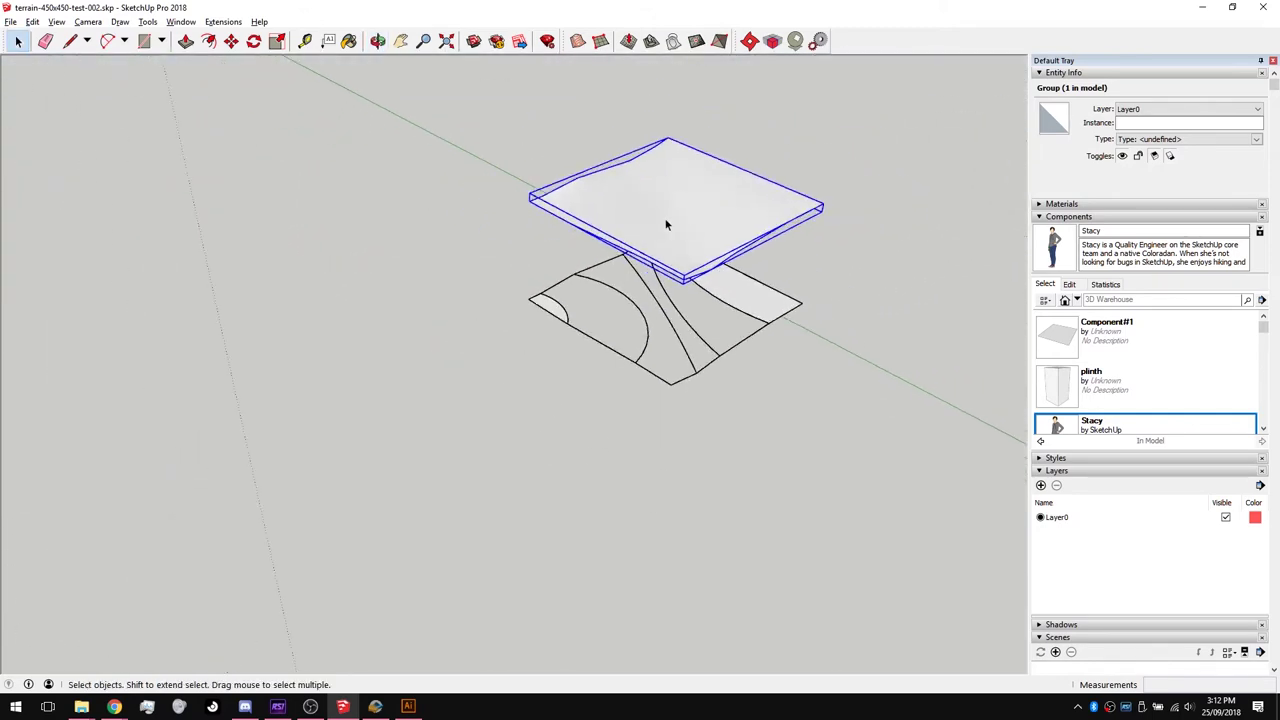
{"action": "key", "text": "m"}
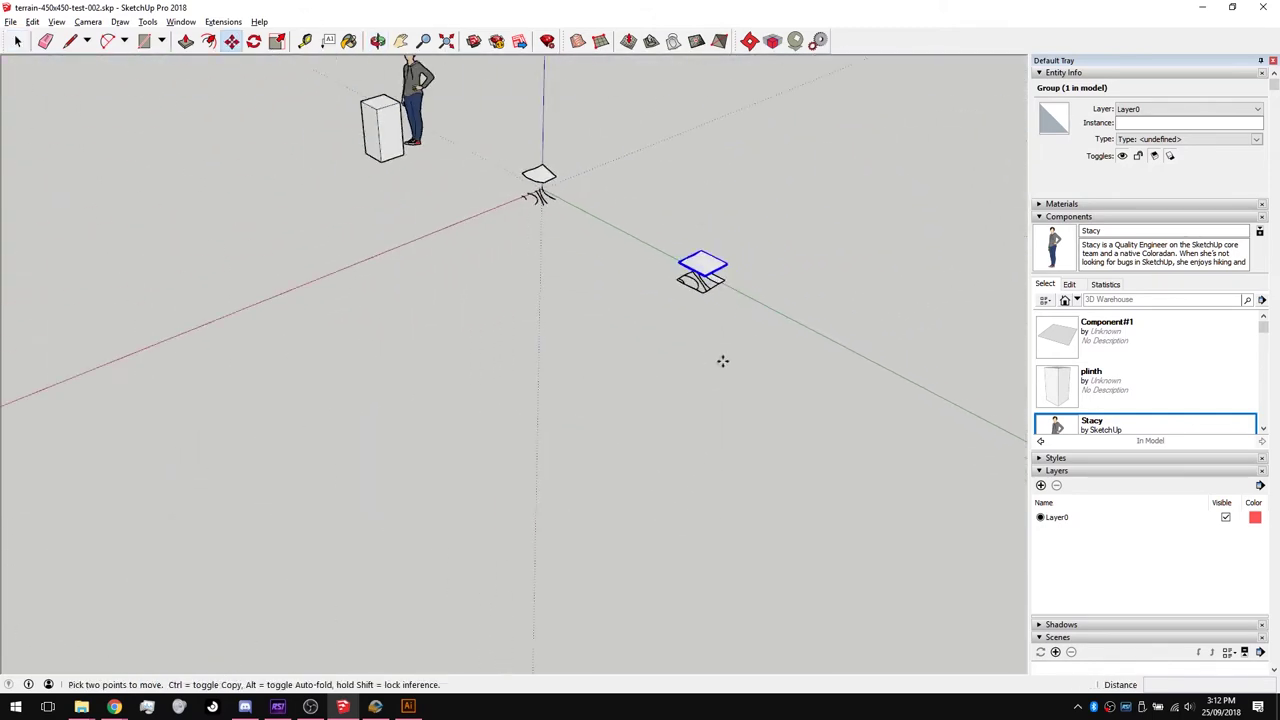
{"action": "scroll", "coordinate": [723, 360], "scroll_direction": "down", "scroll_amount": 2}
{"action": "left_click", "coordinate": [707, 299]}
{"action": "key", "text": "ctrl"}
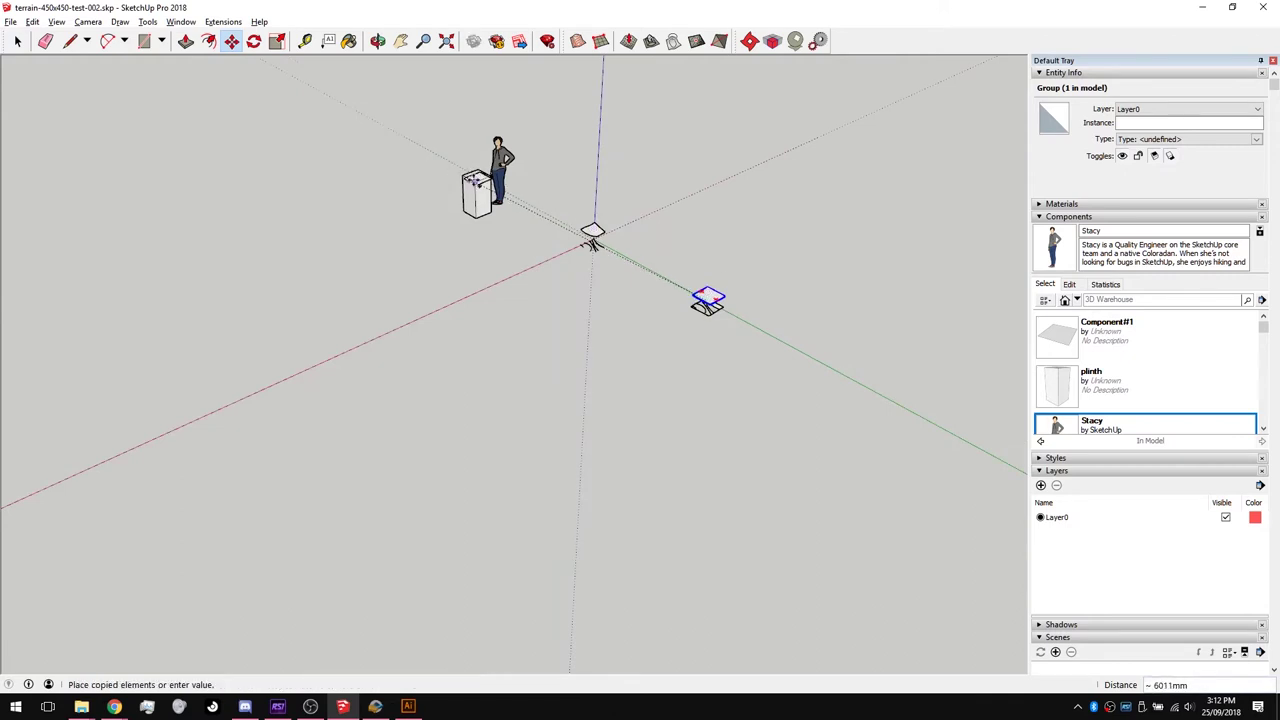
{"action": "left_click", "coordinate": [478, 176]}
{"action": "scroll", "coordinate": [480, 178], "scroll_direction": "up", "scroll_amount": 10}
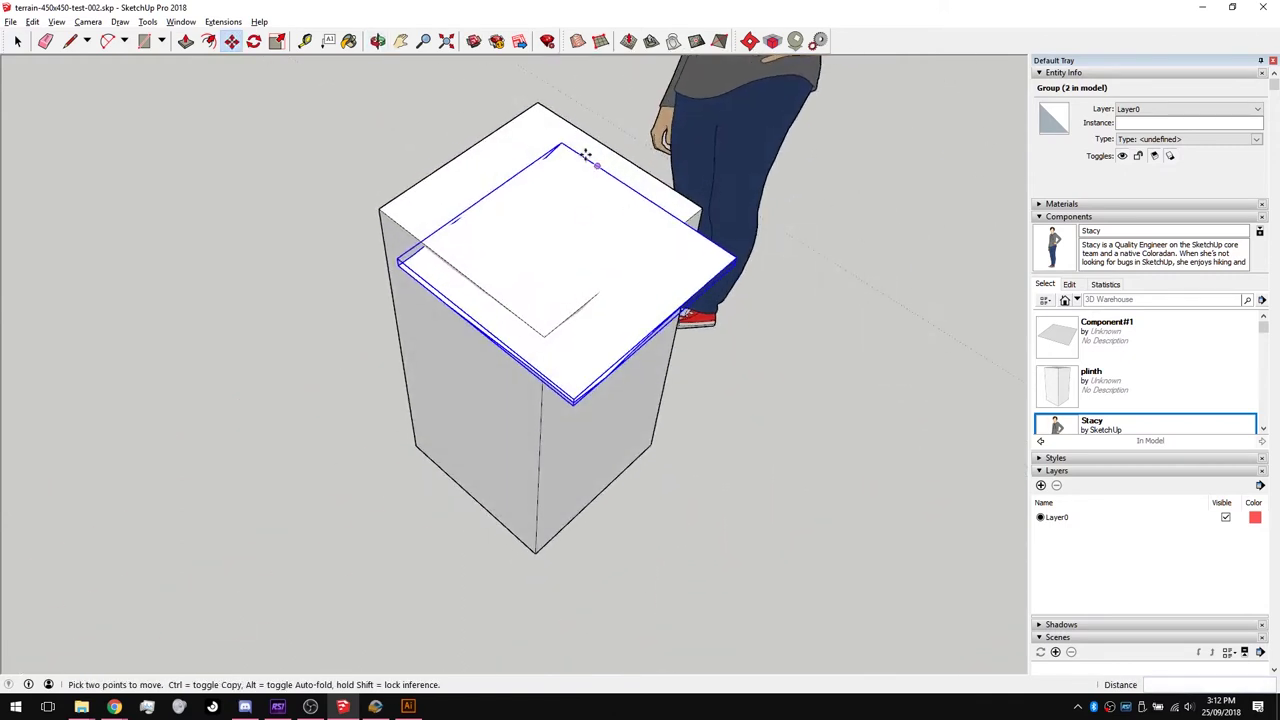
Snap the slab copy's corner to the plinth's top corner and lift it just above.
{"action": "left_click", "coordinate": [563, 146]}
{"action": "left_click", "coordinate": [537, 106]}
{"action": "middle_click_drag", "start_coordinate": [537, 106], "coordinate": [533, 66]}
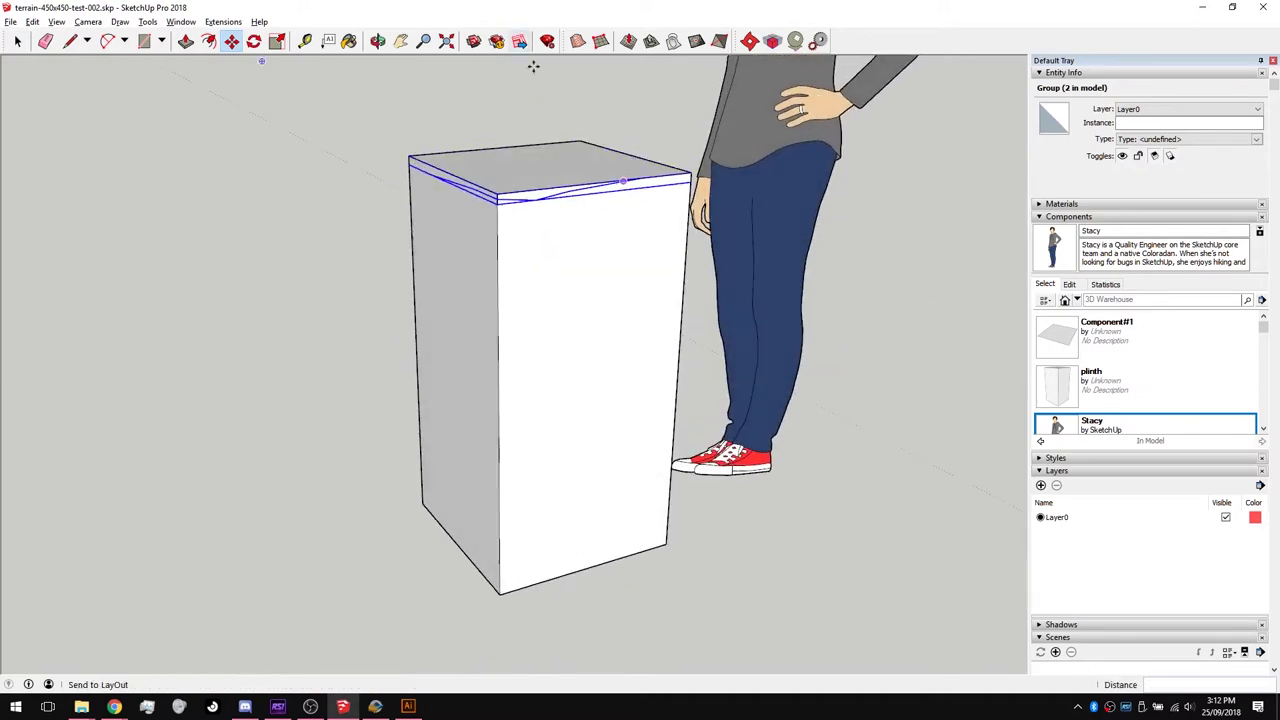
{"action": "left_click", "coordinate": [571, 243]}
{"action": "left_click", "coordinate": [577, 229]}
Orbit and zoom around the plinth to check the floating slab, then deselect it.
{"action": "middle_click_drag", "start_coordinate": [577, 229], "coordinate": [571, 328]}
{"action": "scroll", "coordinate": [540, 277], "scroll_direction": "down", "scroll_amount": 5}
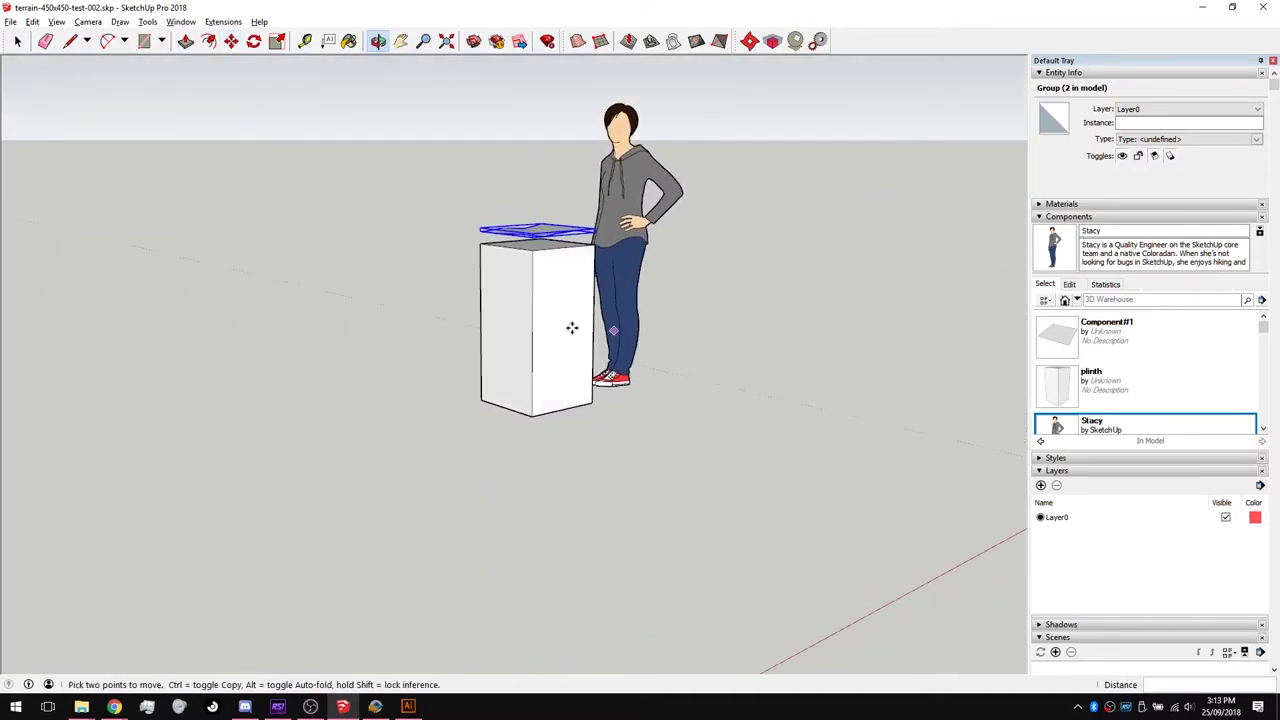
{"action": "scroll", "coordinate": [560, 250], "scroll_direction": "up", "scroll_amount": 6}
{"action": "middle_click_drag", "start_coordinate": [560, 250], "coordinate": [477, 250]}
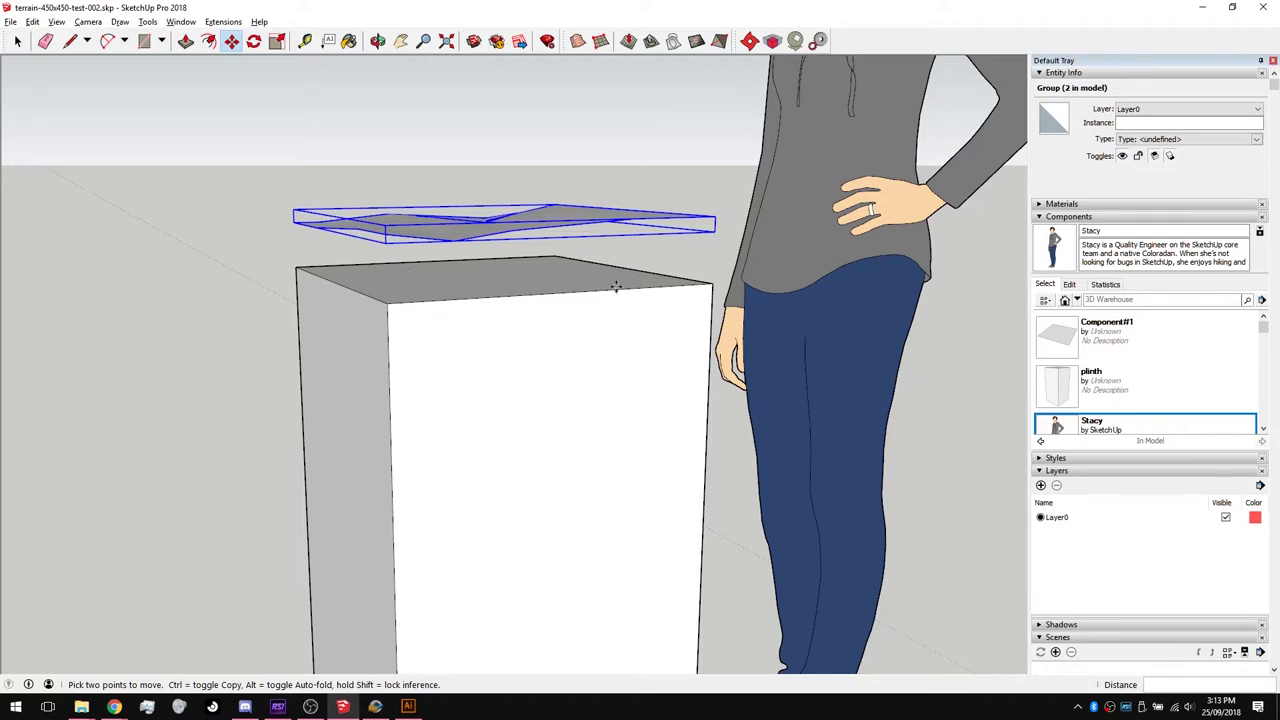
{"action": "middle_click_drag", "start_coordinate": [616, 287], "coordinate": [126, 123]}
{"action": "key", "text": "space"}
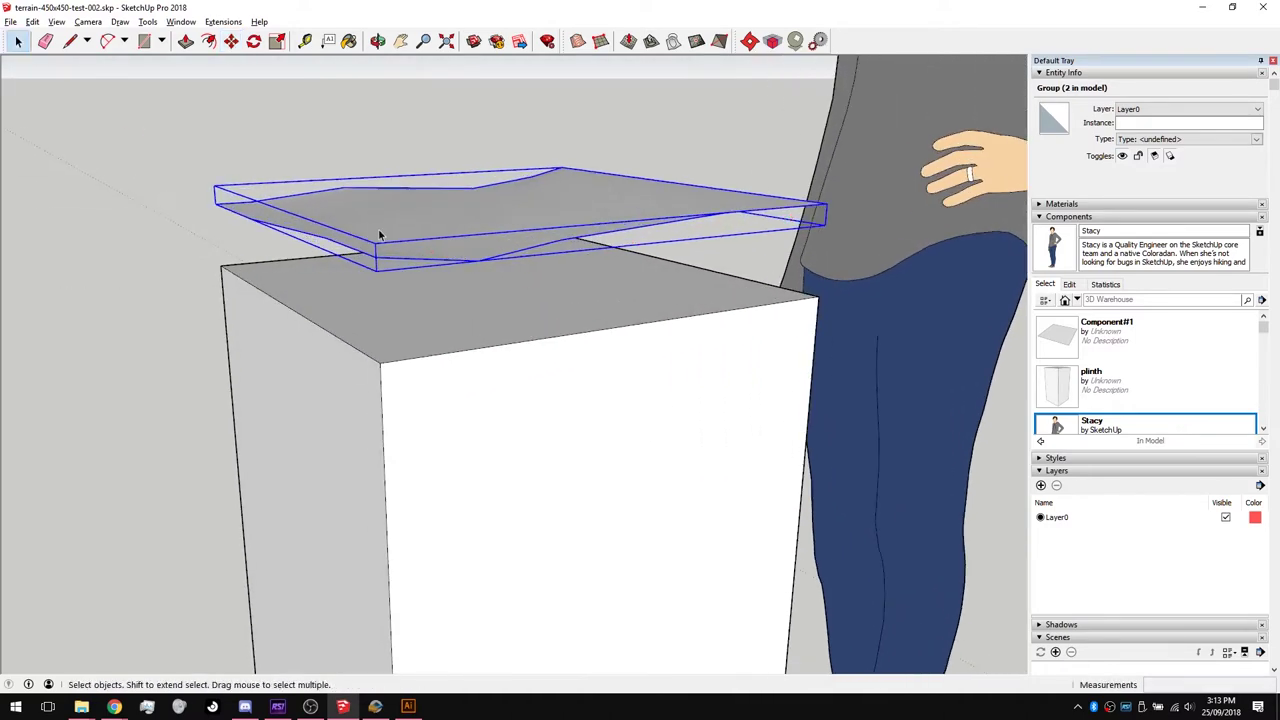
{"action": "middle_click_drag", "start_coordinate": [379, 234], "coordinate": [418, 388]}
{"action": "left_click", "coordinate": [400, 256]}
Draw vertical edges with the Line tool linking the slab's corners down to the plinth top.
{"action": "key", "text": "l"}
{"action": "left_click", "coordinate": [395, 432]}
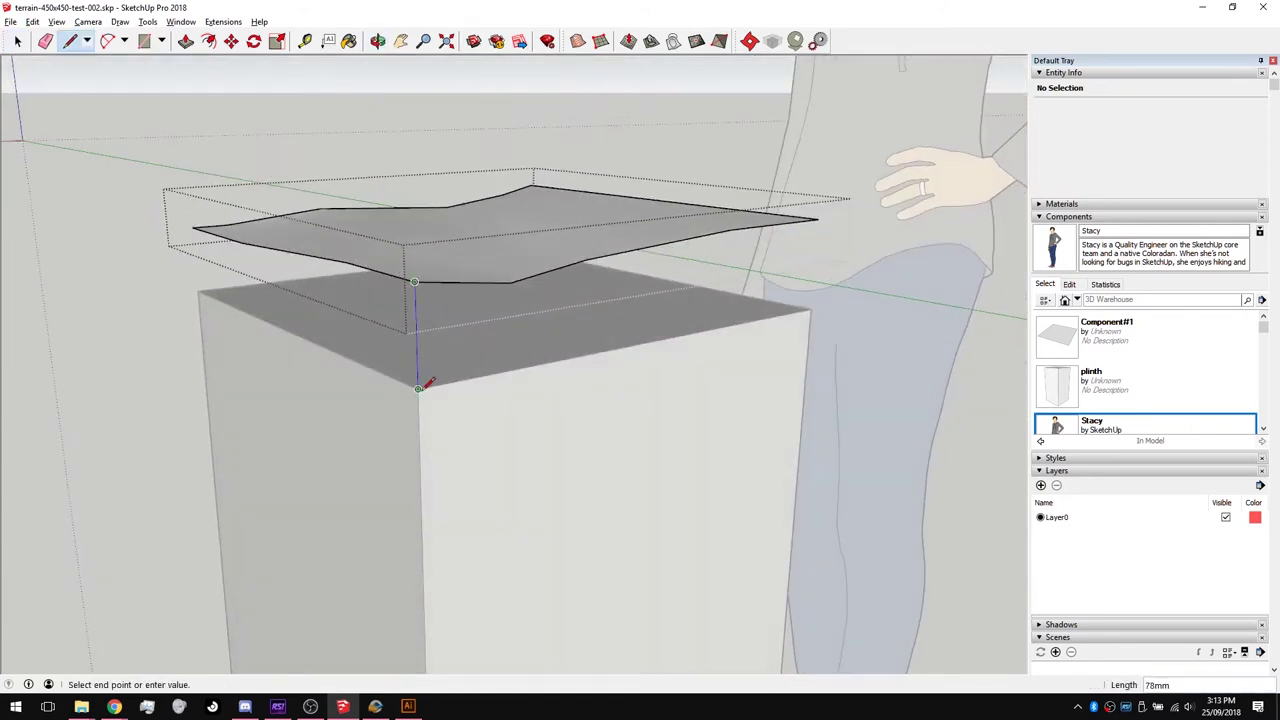
{"action": "key", "text": "Escape"}
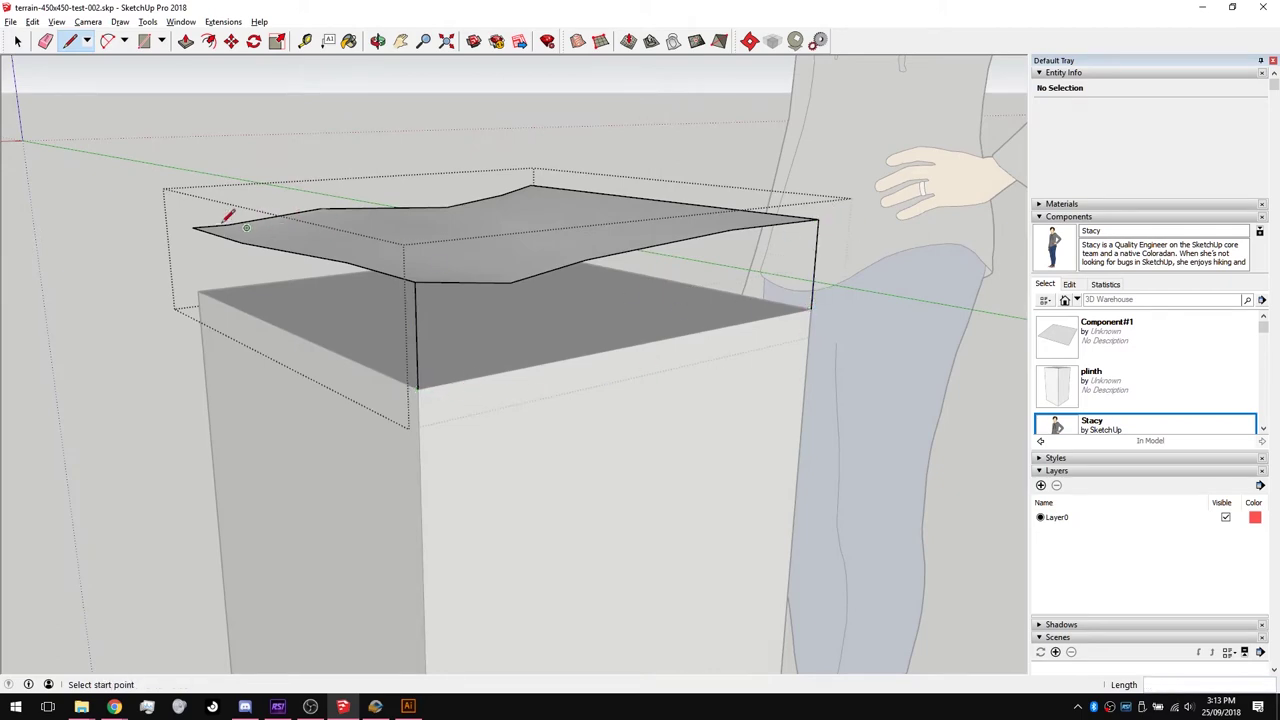
{"action": "middle_click_drag", "start_coordinate": [413, 284], "coordinate": [580, 237]}
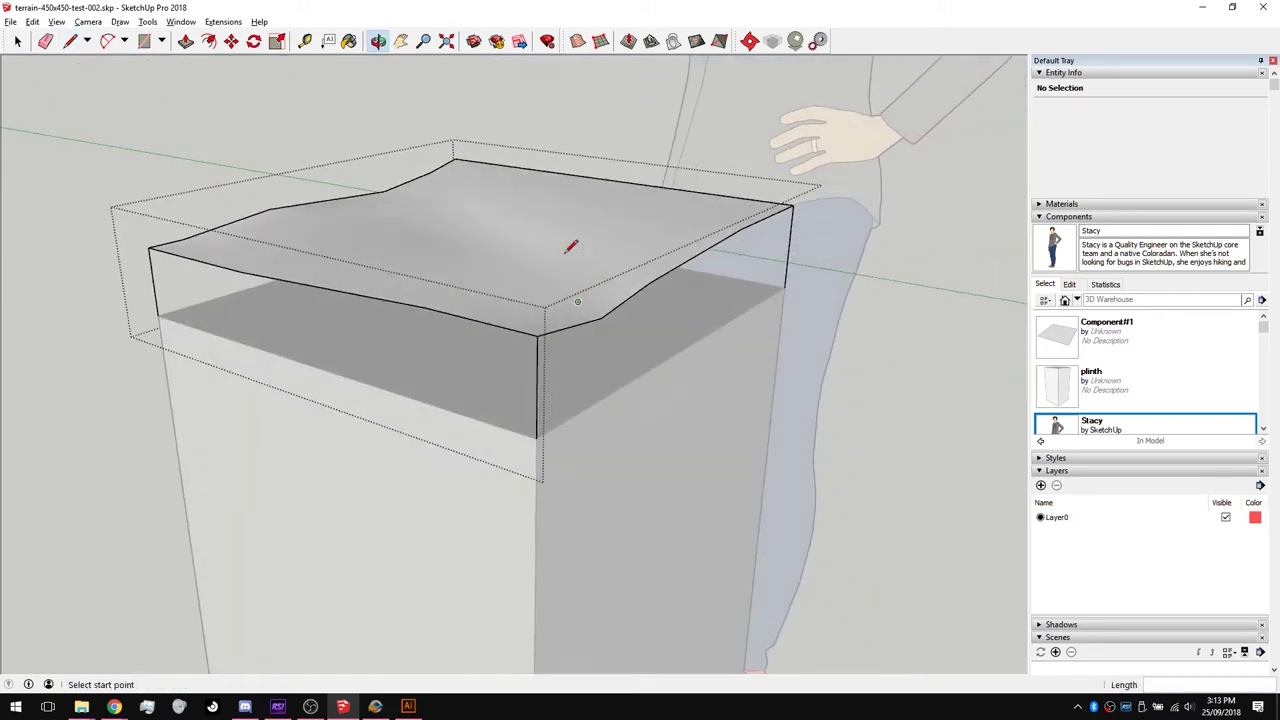
{"action": "left_click", "coordinate": [455, 158]}
{"action": "middle_click_drag", "start_coordinate": [455, 158], "coordinate": [316, 364]}
Draw a 450 × 450 mm rectangle to close the slab's base, making it a solid group.
{"action": "key", "text": "r"}
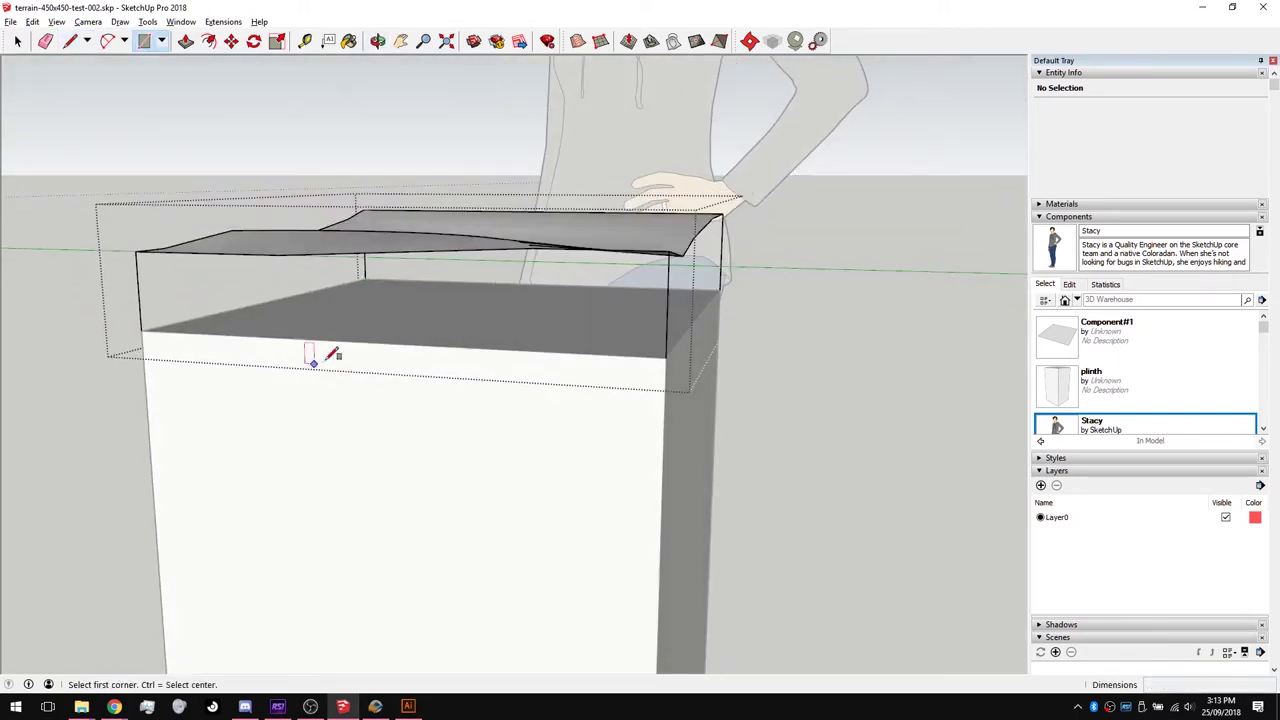
{"action": "left_click", "coordinate": [365, 278]}
{"action": "left_click", "coordinate": [666, 356]}
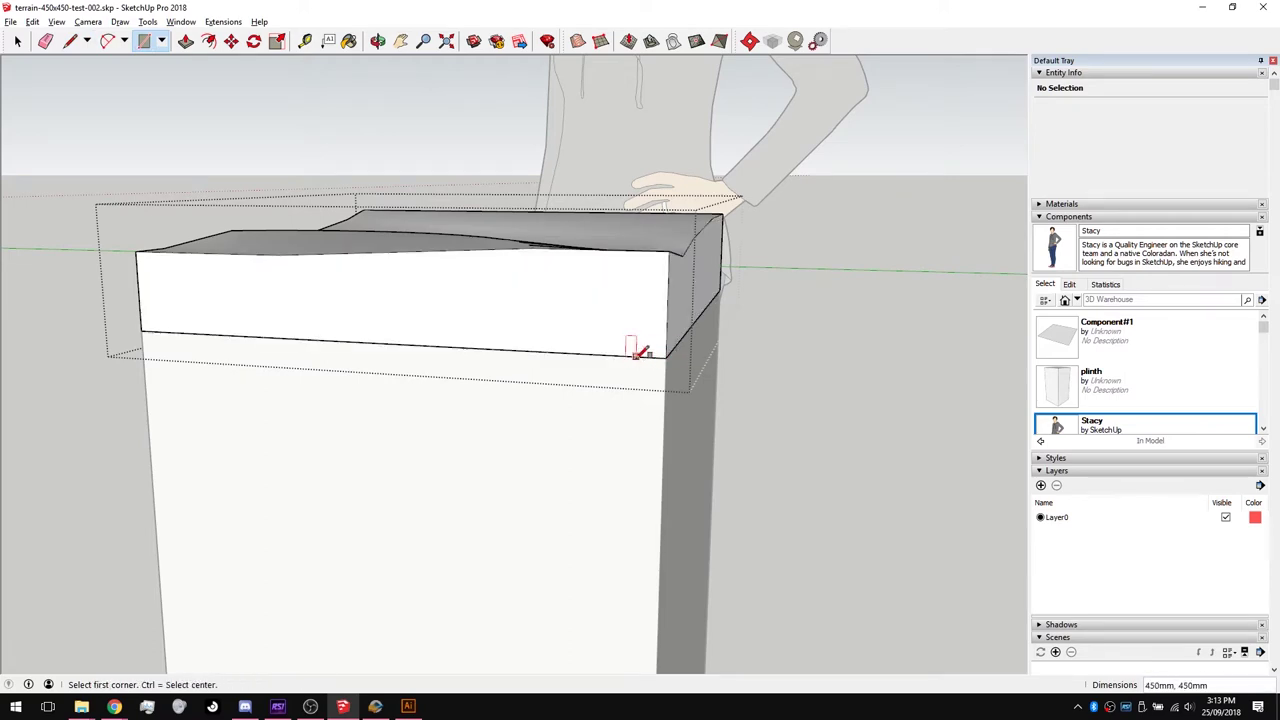
{"action": "middle_click_drag", "start_coordinate": [640, 350], "coordinate": [500, 286]}
Select the solid slab group and move it to sit flat on the plinth again.
{"action": "key", "text": "space"}
{"action": "left_click", "coordinate": [437, 279]}
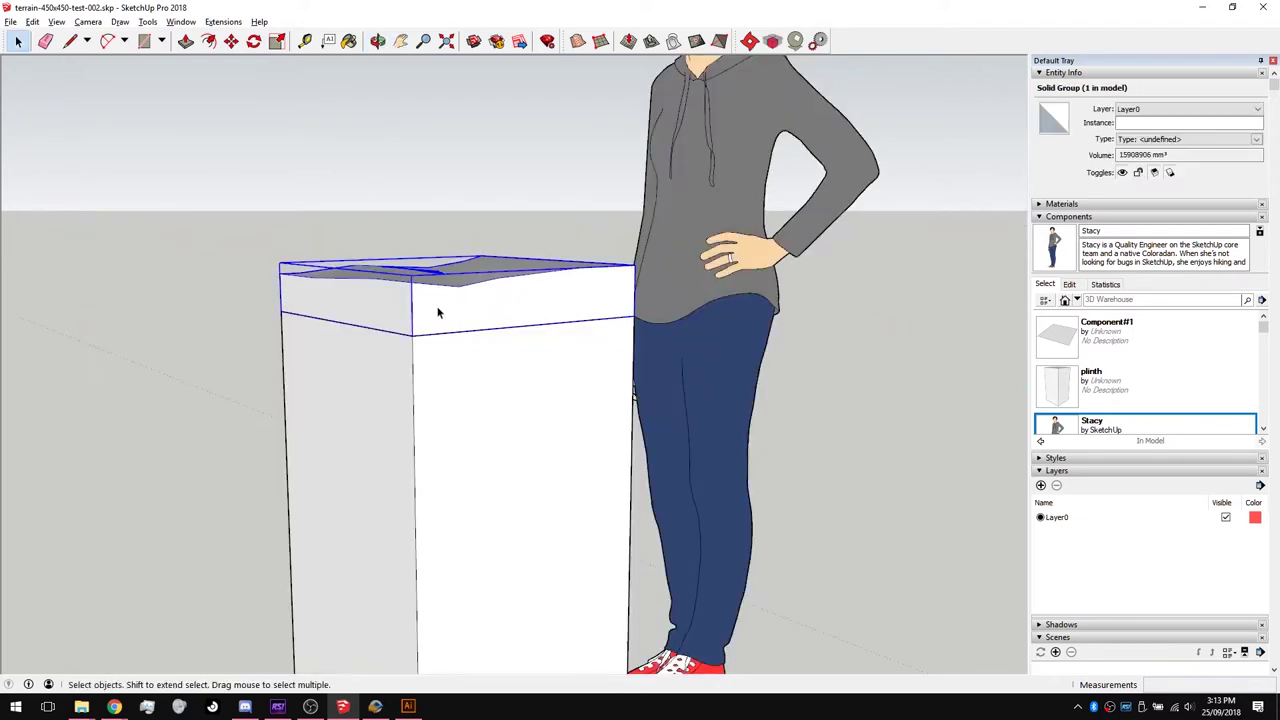
{"action": "key", "text": "m"}
{"action": "left_click", "coordinate": [437, 280]}
{"action": "left_click", "coordinate": [425, 282]}
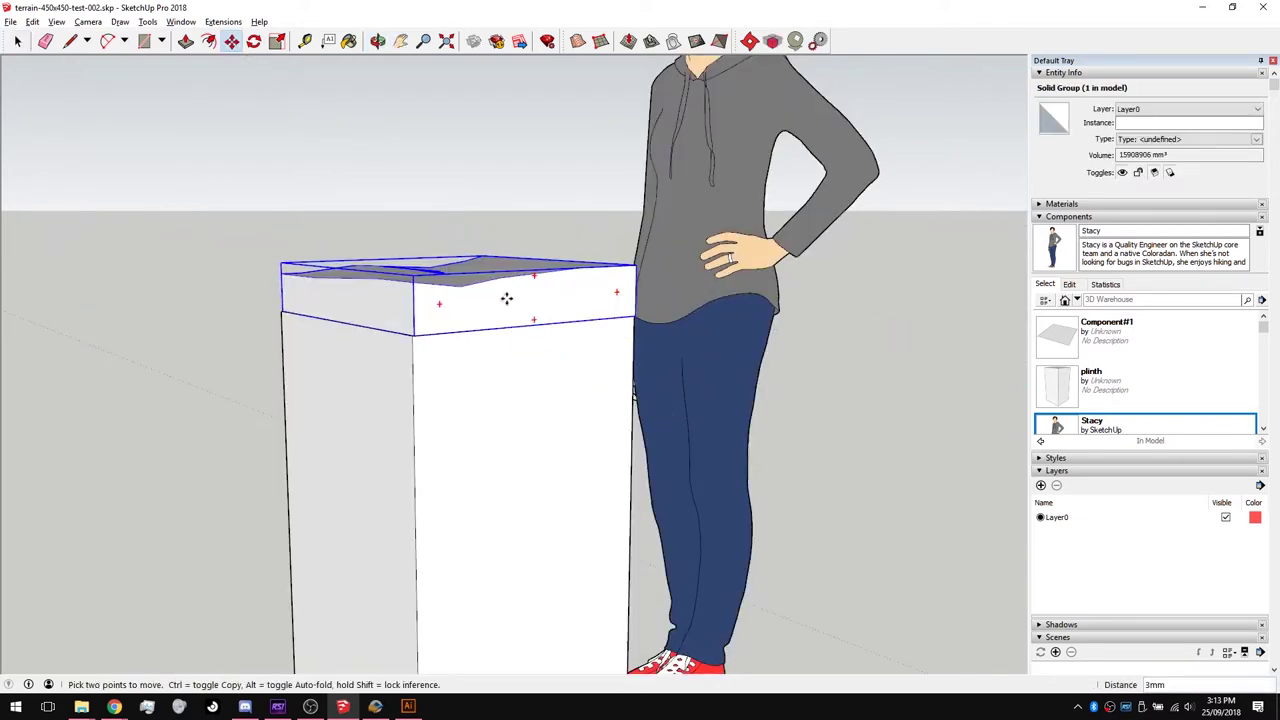
Lift the slab and push its underside up with Push/Pull, thinning it to 3353906 mm³.
{"action": "left_click", "coordinate": [506, 294]}
{"action": "left_click", "coordinate": [506, 189]}
{"action": "middle_click_drag", "start_coordinate": [474, 198], "coordinate": [437, 222]}
{"action": "key", "text": "p"}
{"action": "left_click", "coordinate": [430, 228]}
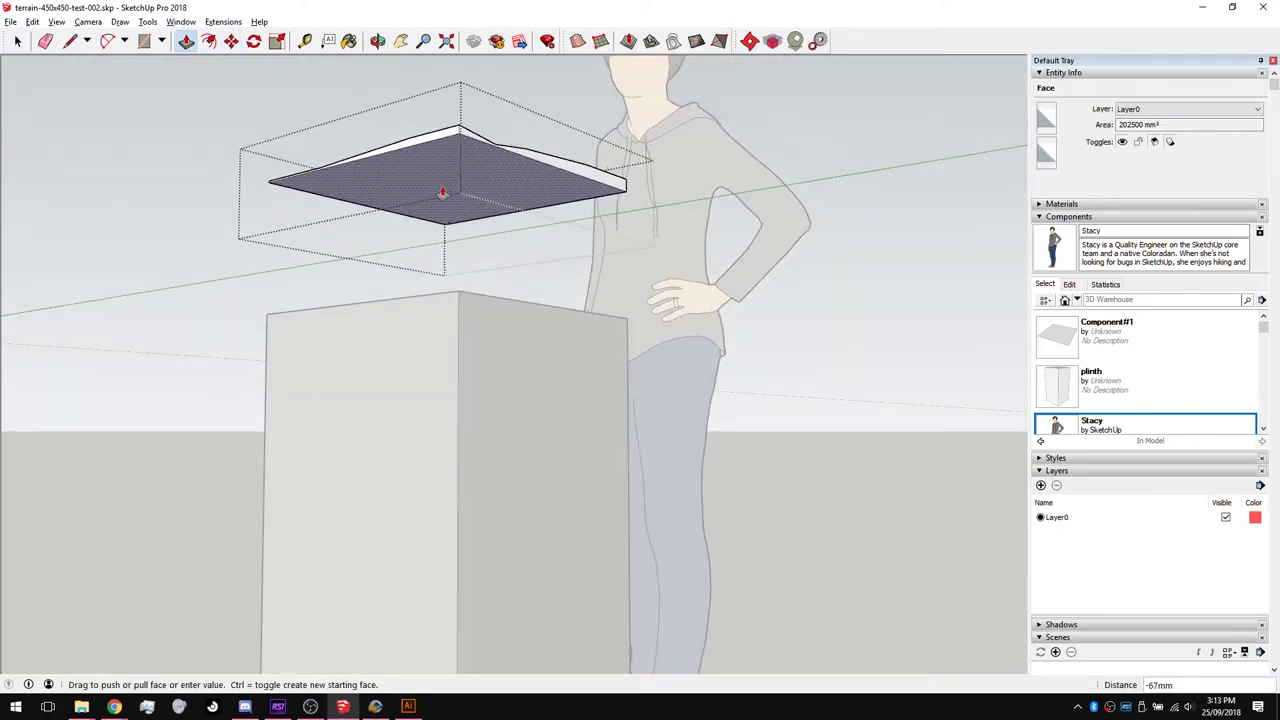
{"action": "left_click", "coordinate": [441, 196]}
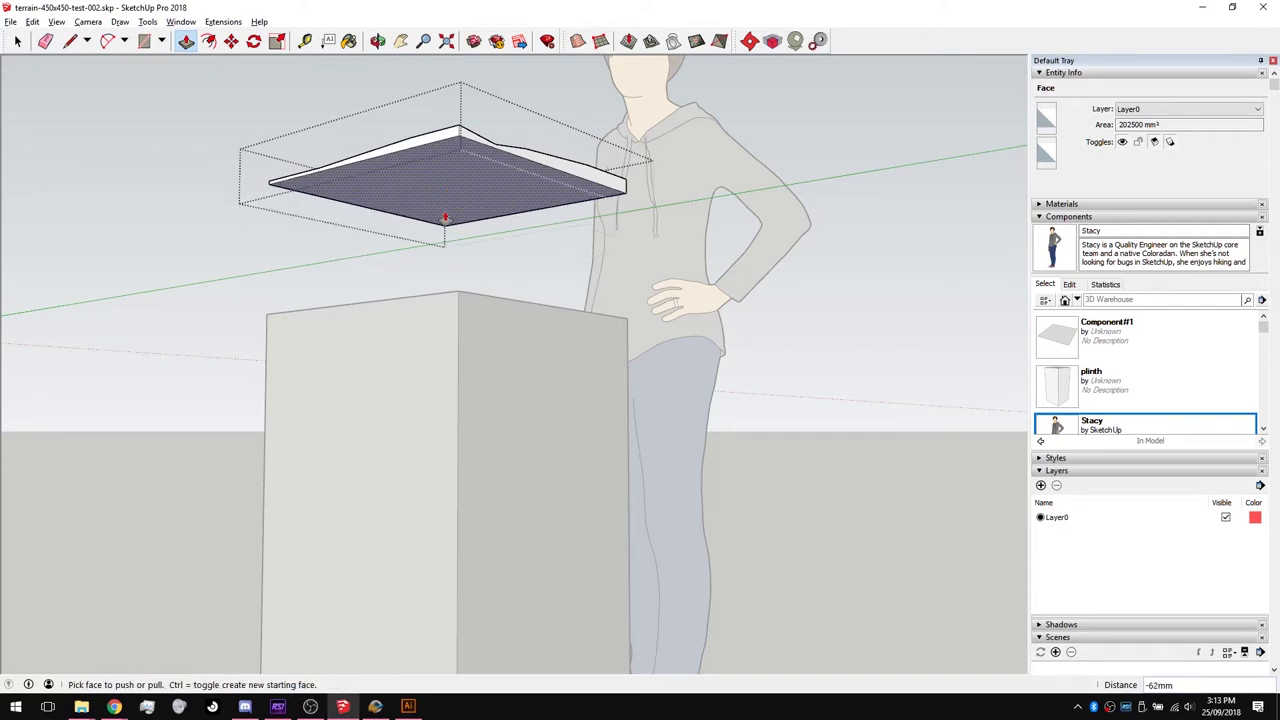
{"action": "middle_click_drag", "start_coordinate": [449, 214], "coordinate": [311, 228]}
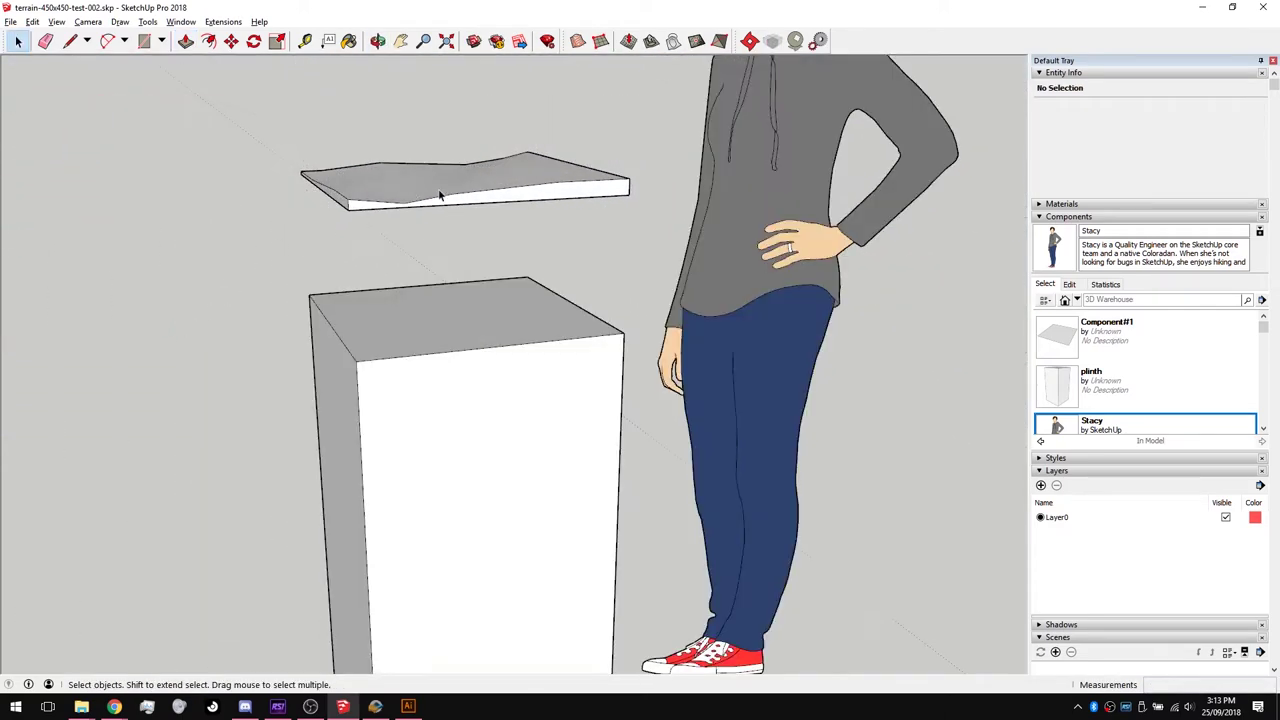
Move the thinned slab down onto the plinth top and select the group.
{"action": "left_click", "coordinate": [440, 195]}
{"action": "key", "text": "m"}
{"action": "left_click", "coordinate": [352, 207]}
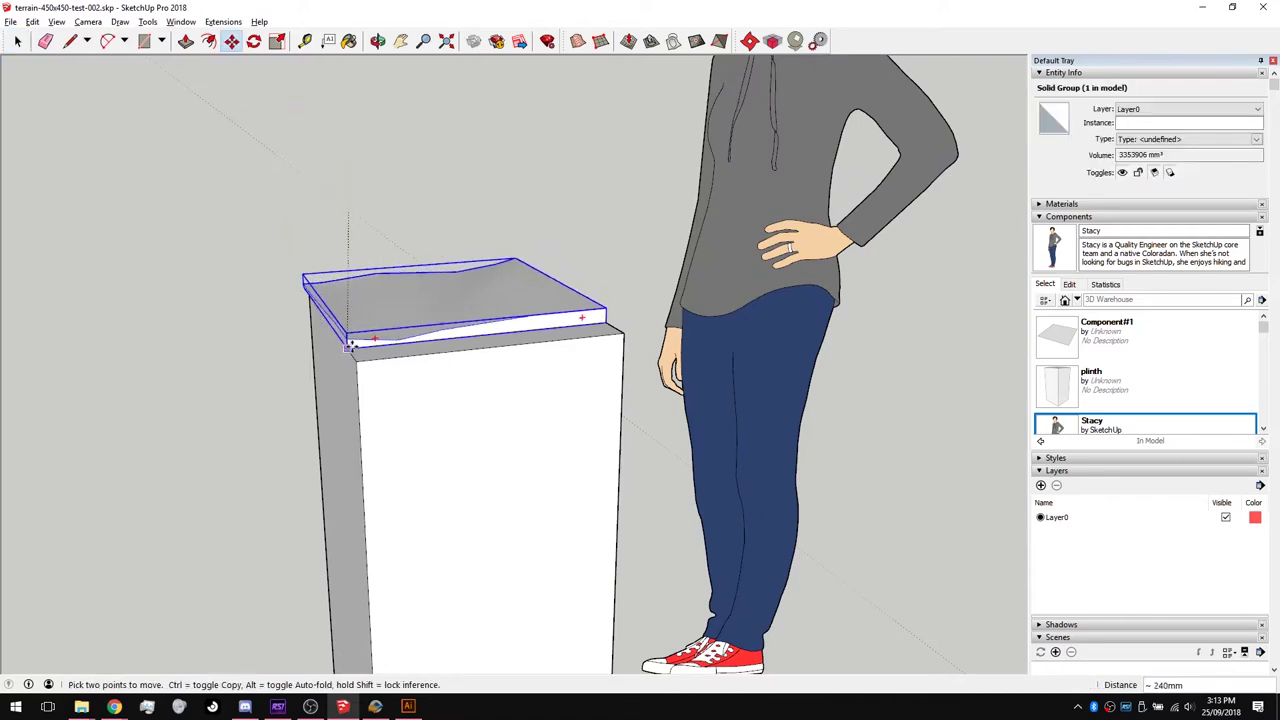
{"action": "left_click", "coordinate": [357, 360]}
{"action": "key", "text": "space"}
{"action": "middle_click_drag", "start_coordinate": [391, 377], "coordinate": [306, 222]}
{"action": "scroll", "coordinate": [307, 229], "scroll_direction": "down", "scroll_amount": 3}
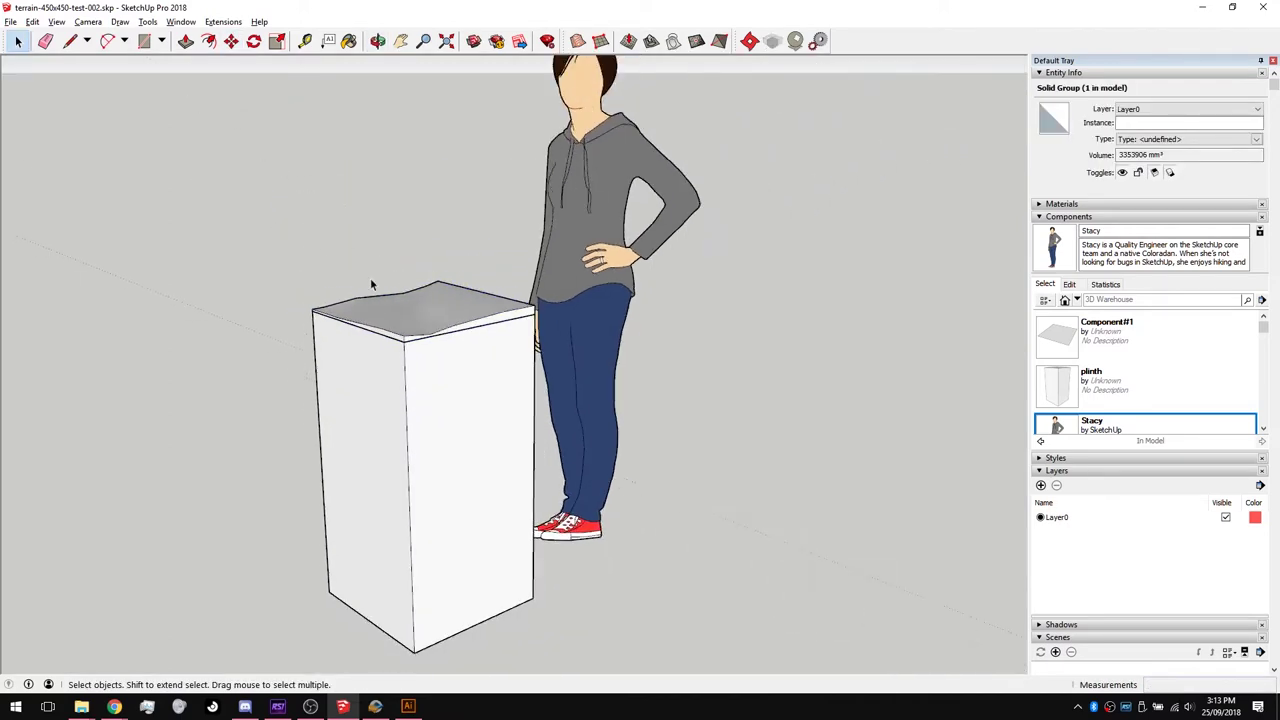
{"action": "left_click", "coordinate": [560, 310]}
{"action": "middle_click_drag", "start_coordinate": [560, 310], "coordinate": [322, 353]}
{"action": "scroll", "coordinate": [380, 310], "scroll_direction": "up", "scroll_amount": 3}
{"action": "left_click", "coordinate": [426, 324]}
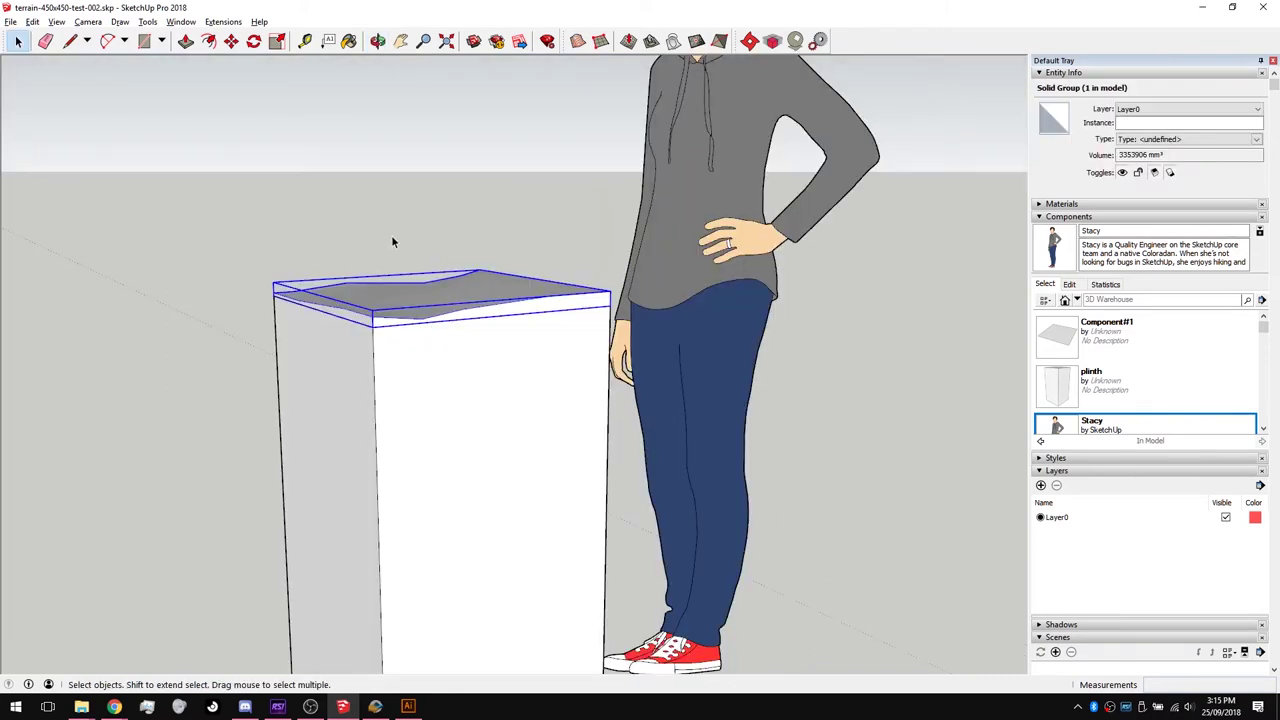
Export the selection as OBJ terrain-450x450-test-004.obj with selection-only and millimetre options.
{"action": "left_click", "coordinate": [12, 22]}
{"action": "mouse_move", "coordinate": [226, 232]}
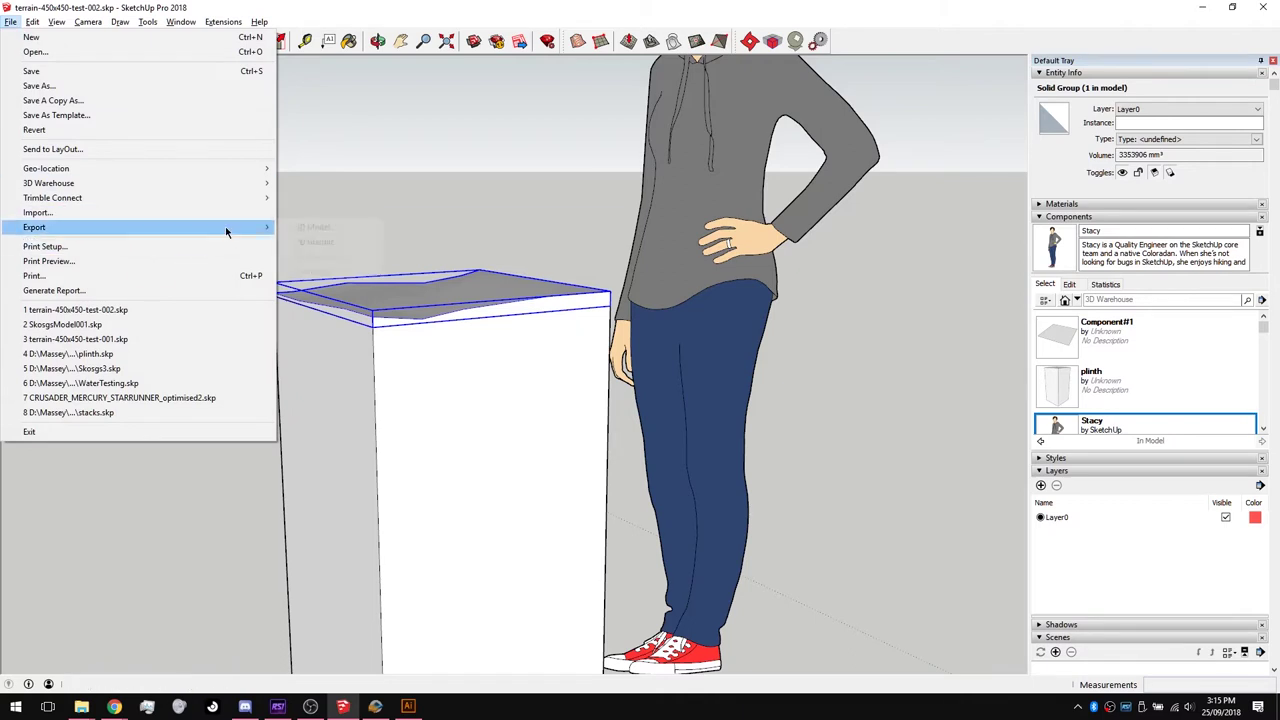
{"action": "left_click", "coordinate": [314, 228]}
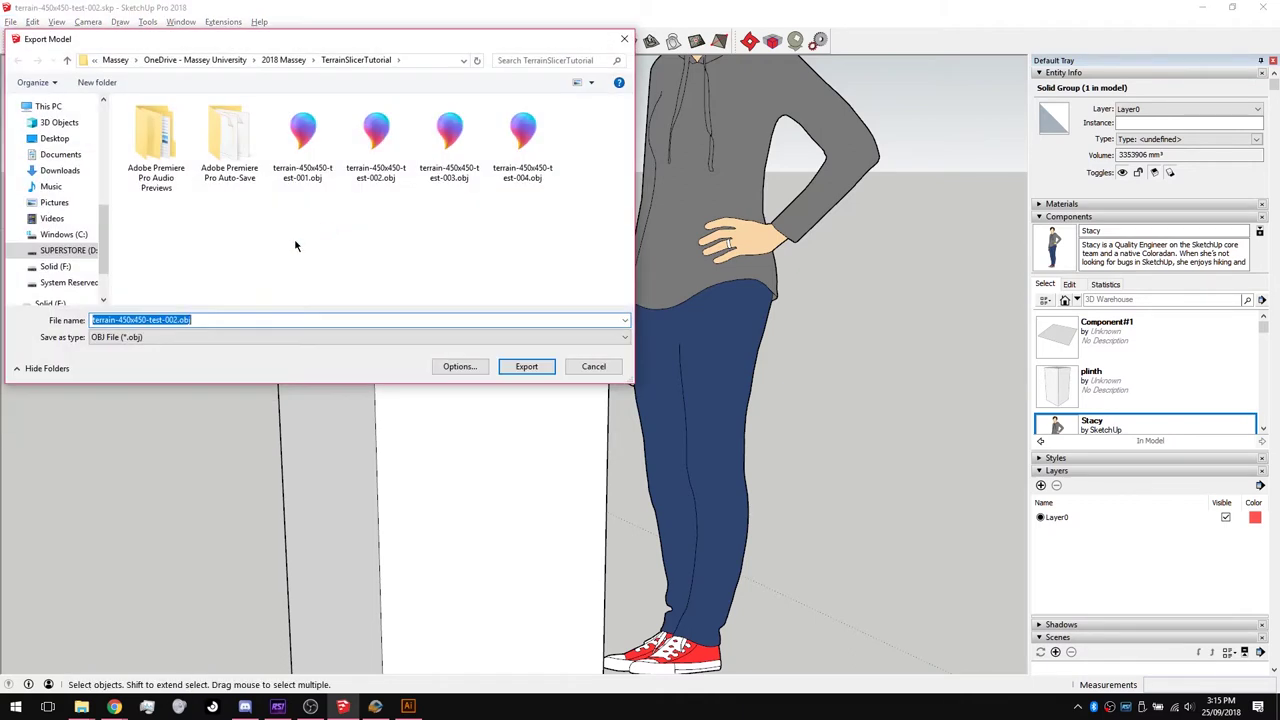
{"action": "left_click", "coordinate": [141, 340]}
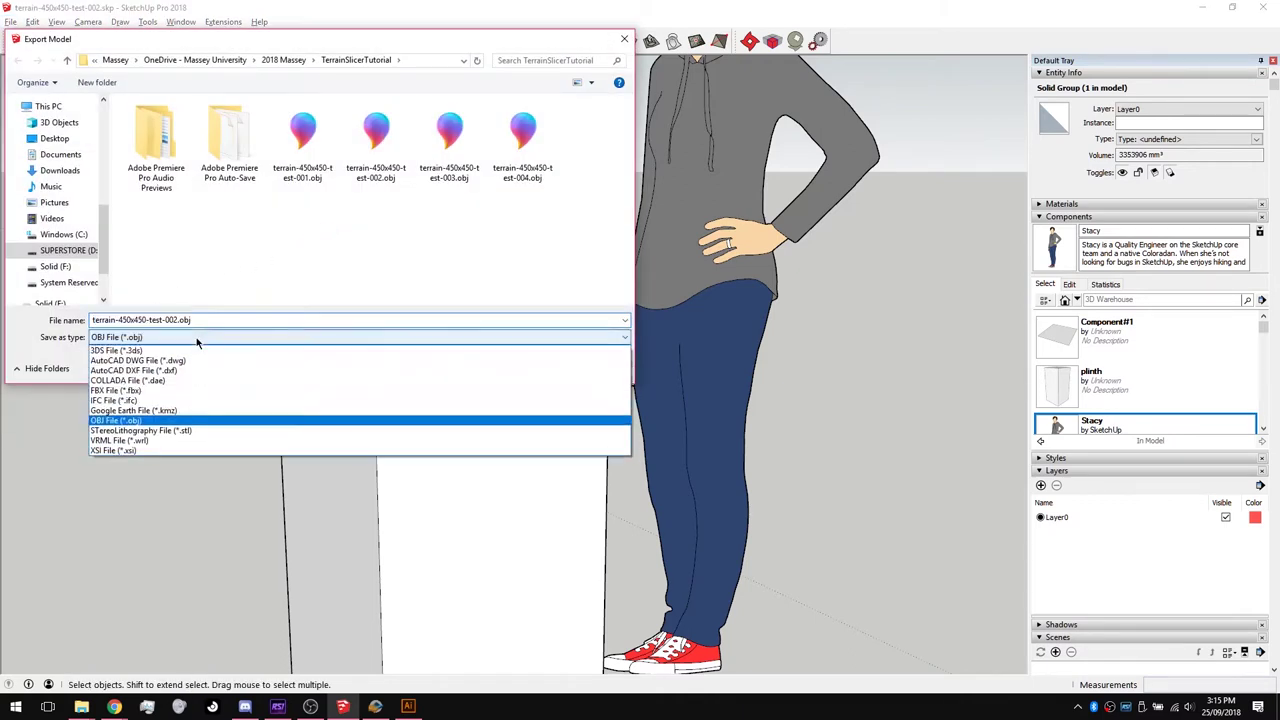
{"action": "left_click", "coordinate": [152, 422]}
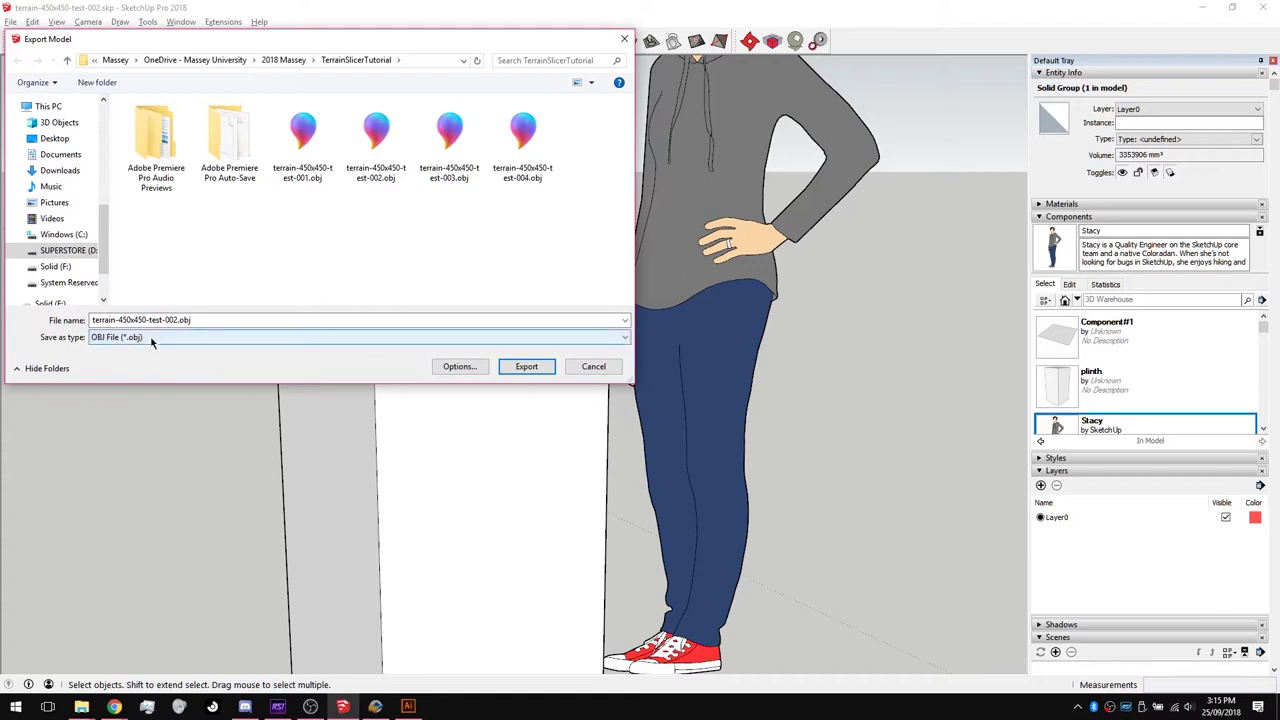
{"action": "left_click", "coordinate": [515, 190]}
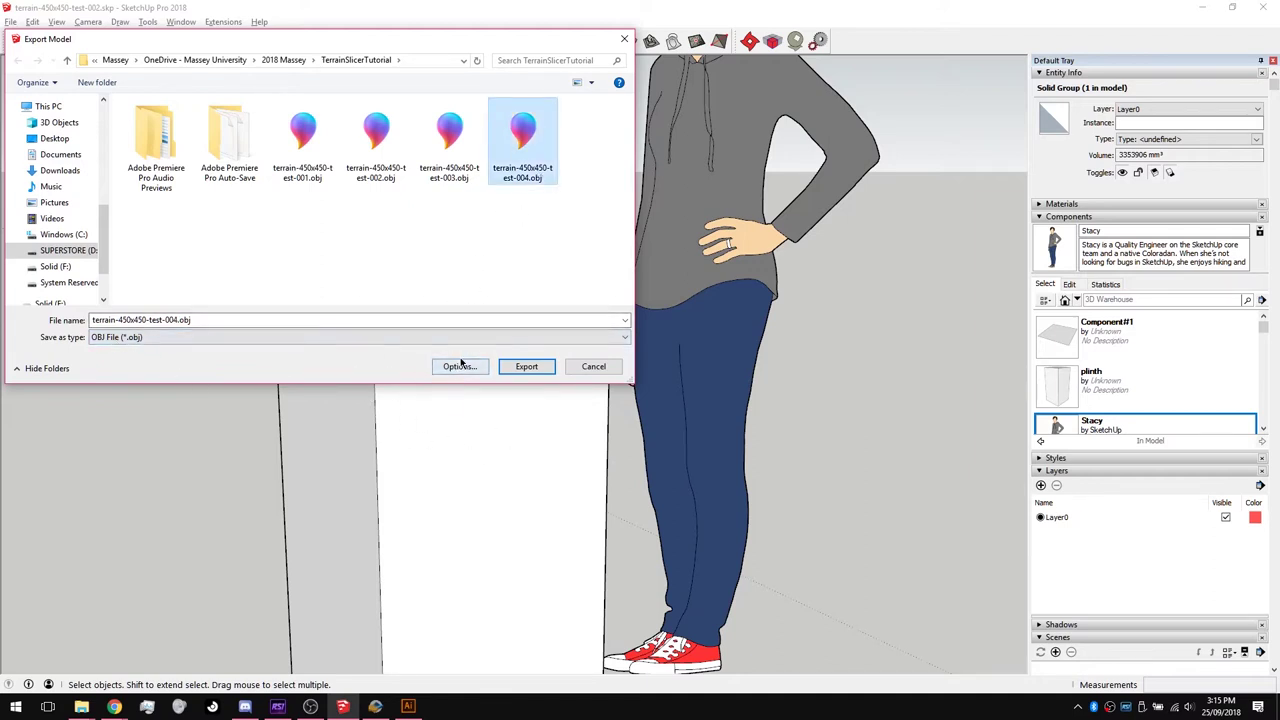
{"action": "left_click", "coordinate": [456, 367]}
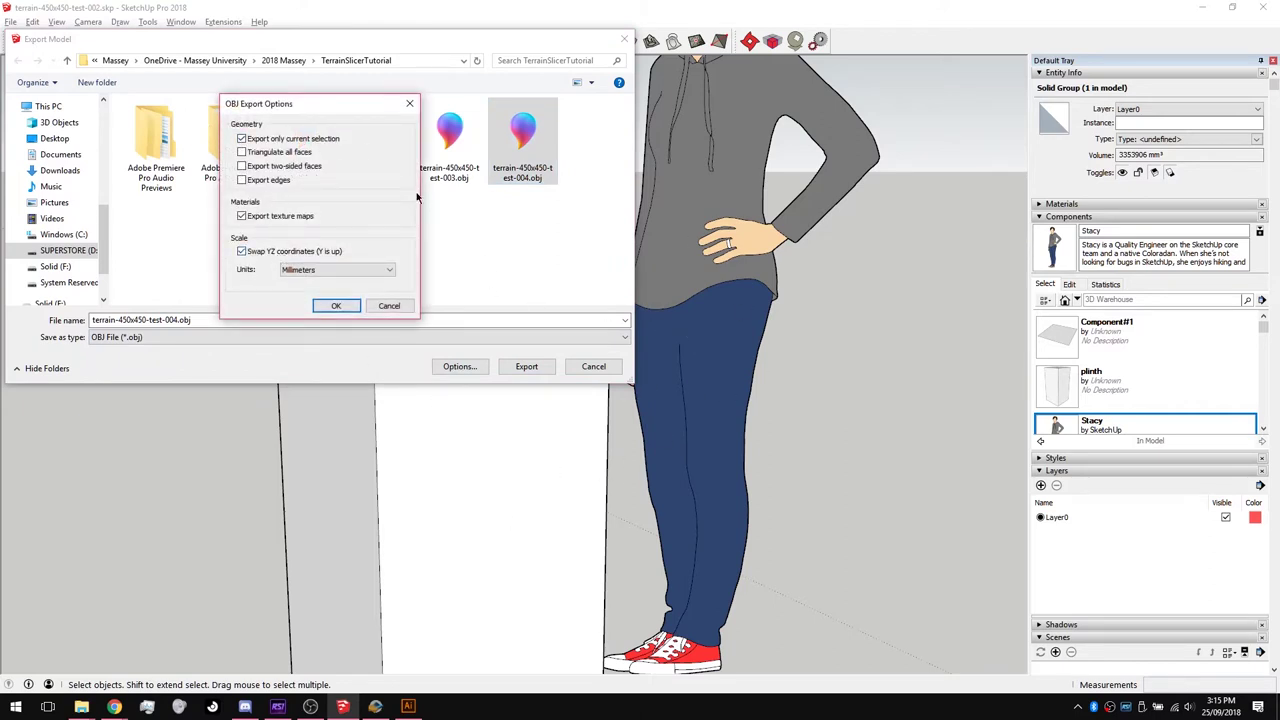
{"action": "left_click", "coordinate": [337, 306]}
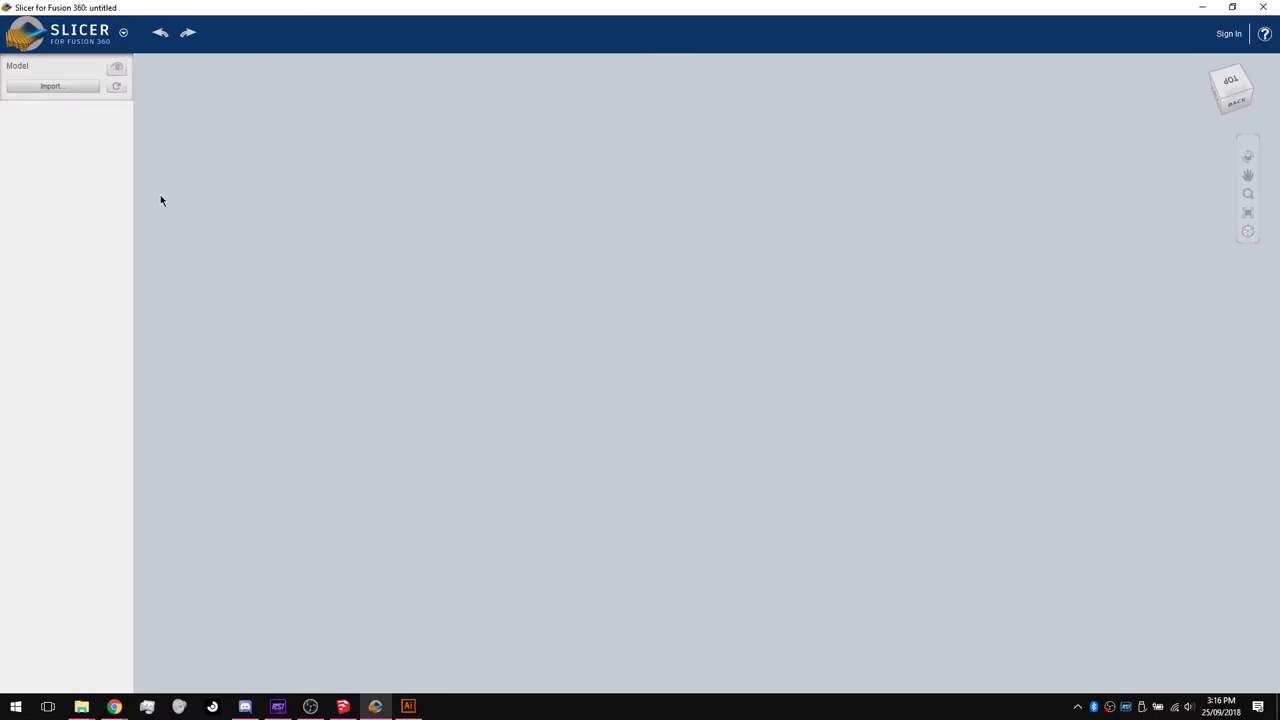
Import terrain-450x450-test-004.obj into Slicer and orbit to view it from below.
{"action": "left_click", "coordinate": [69, 92]}
{"action": "left_click", "coordinate": [544, 312]}
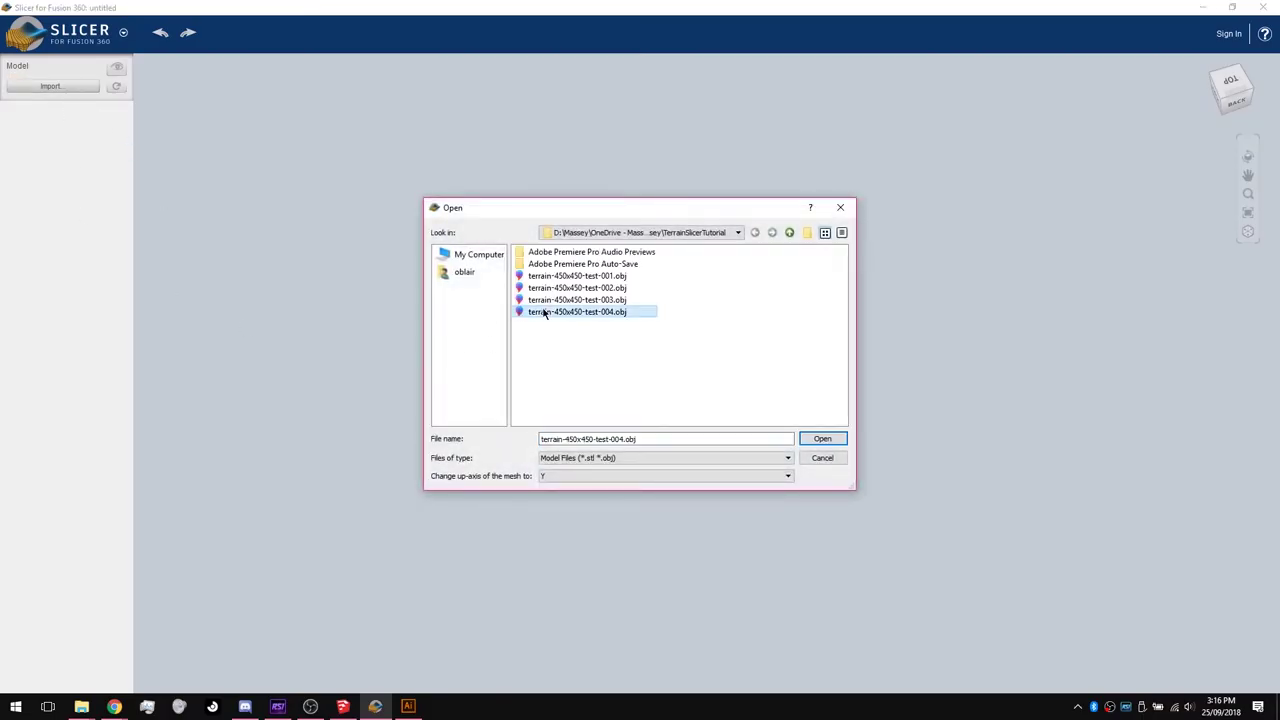
{"action": "left_click", "coordinate": [822, 439]}
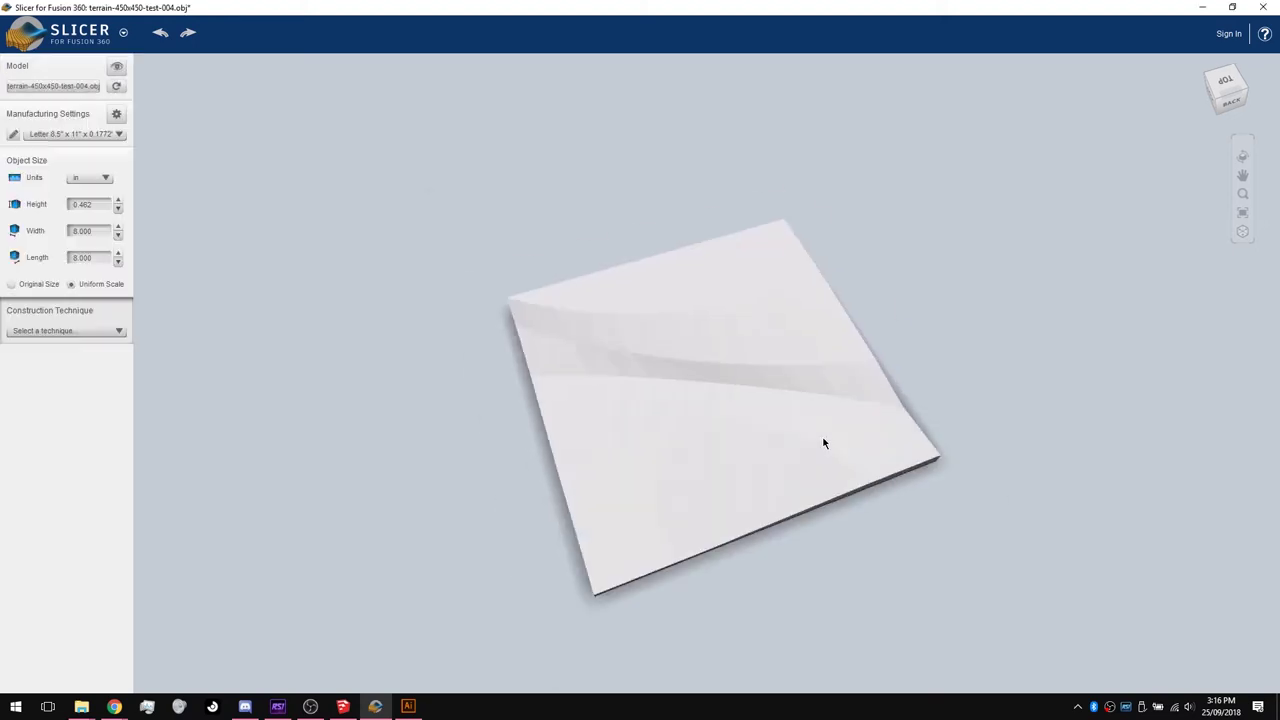
{"action": "left_click_drag", "start_coordinate": [720, 417], "coordinate": [760, 411]}
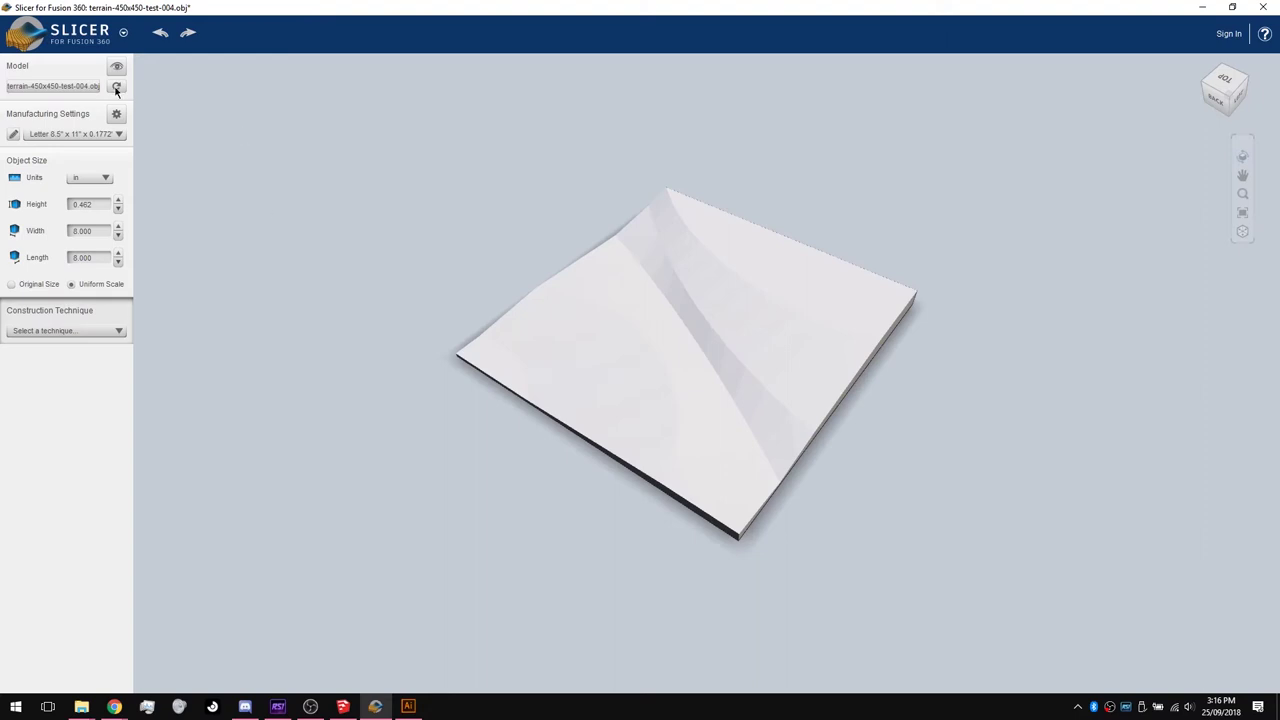
Show the object size in millimetres and set the model to its original 450 × 450 × 26 mm size.
{"action": "left_click", "coordinate": [105, 178]}
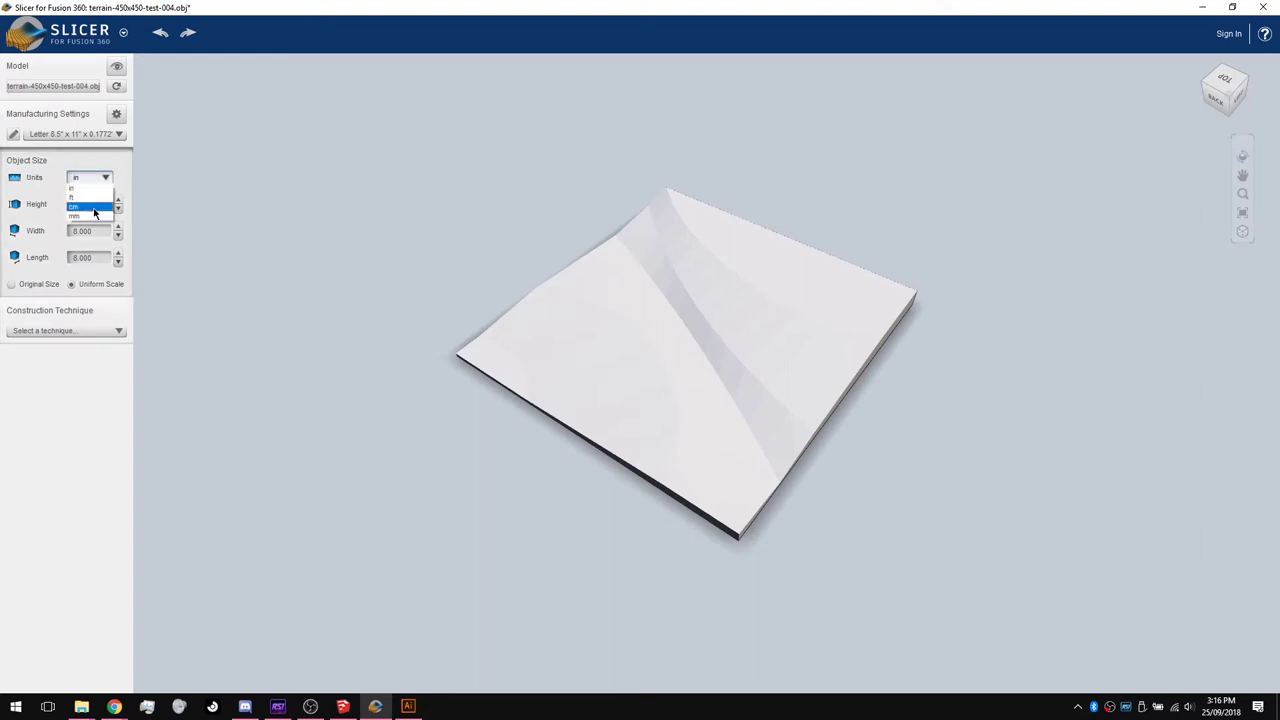
{"action": "left_click", "coordinate": [95, 205]}
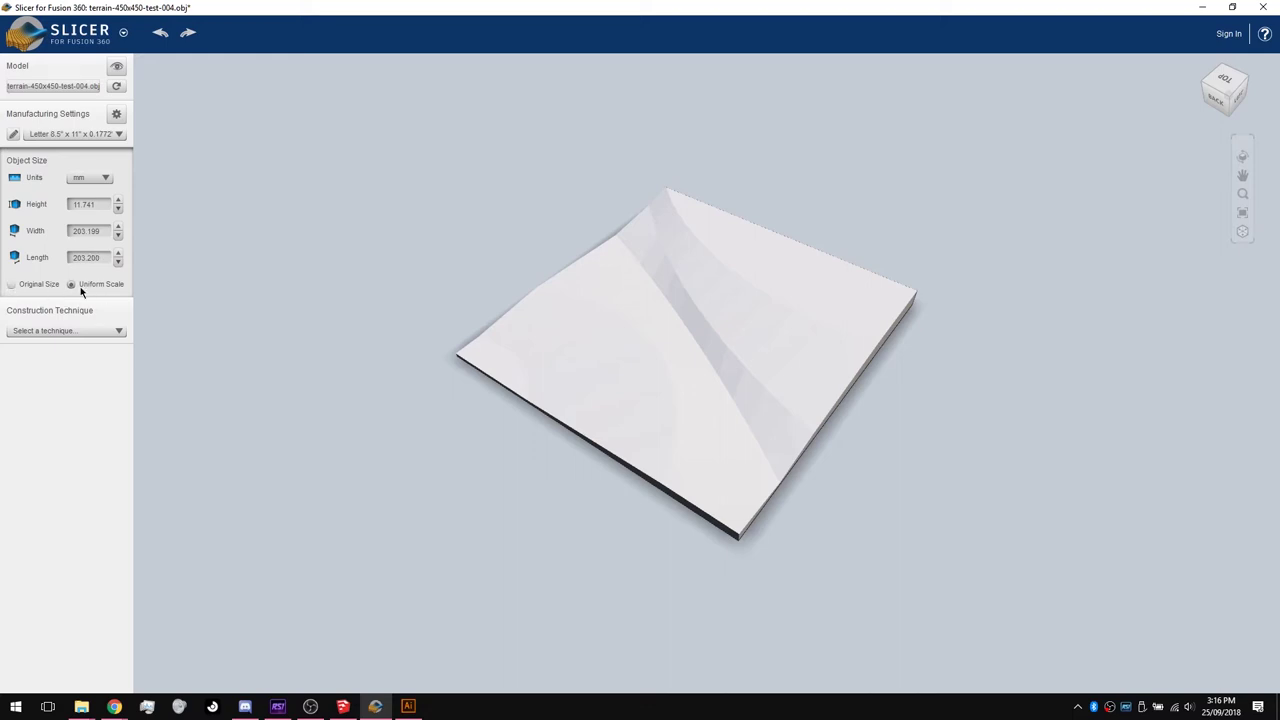
{"action": "left_click", "coordinate": [12, 285]}
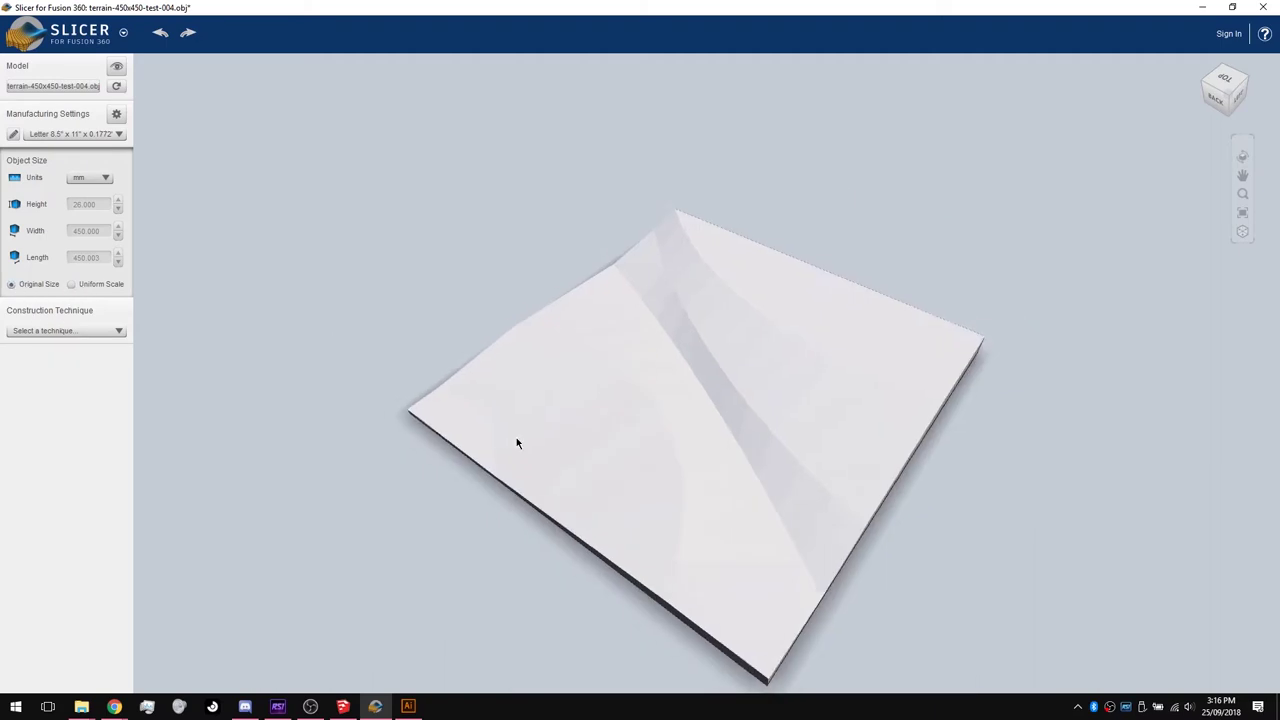
{"action": "left_click_drag", "start_coordinate": [742, 437], "coordinate": [566, 386]}
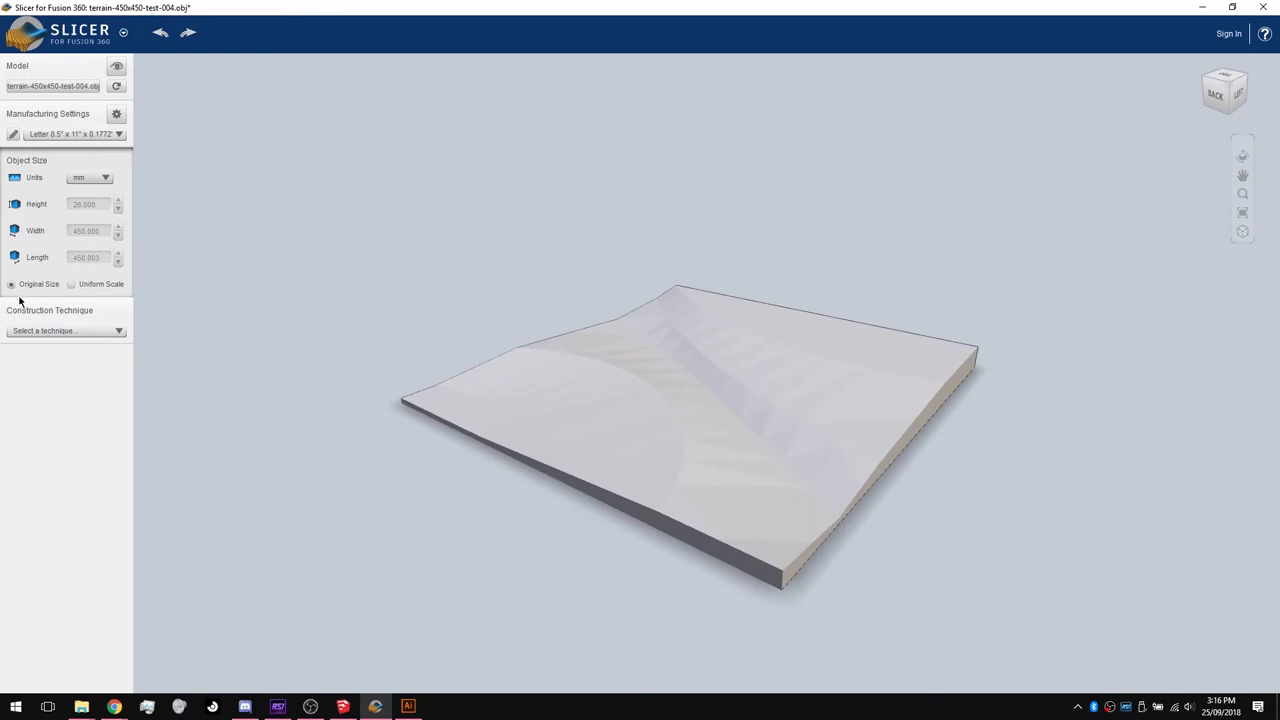
{"action": "left_click", "coordinate": [65, 330]}
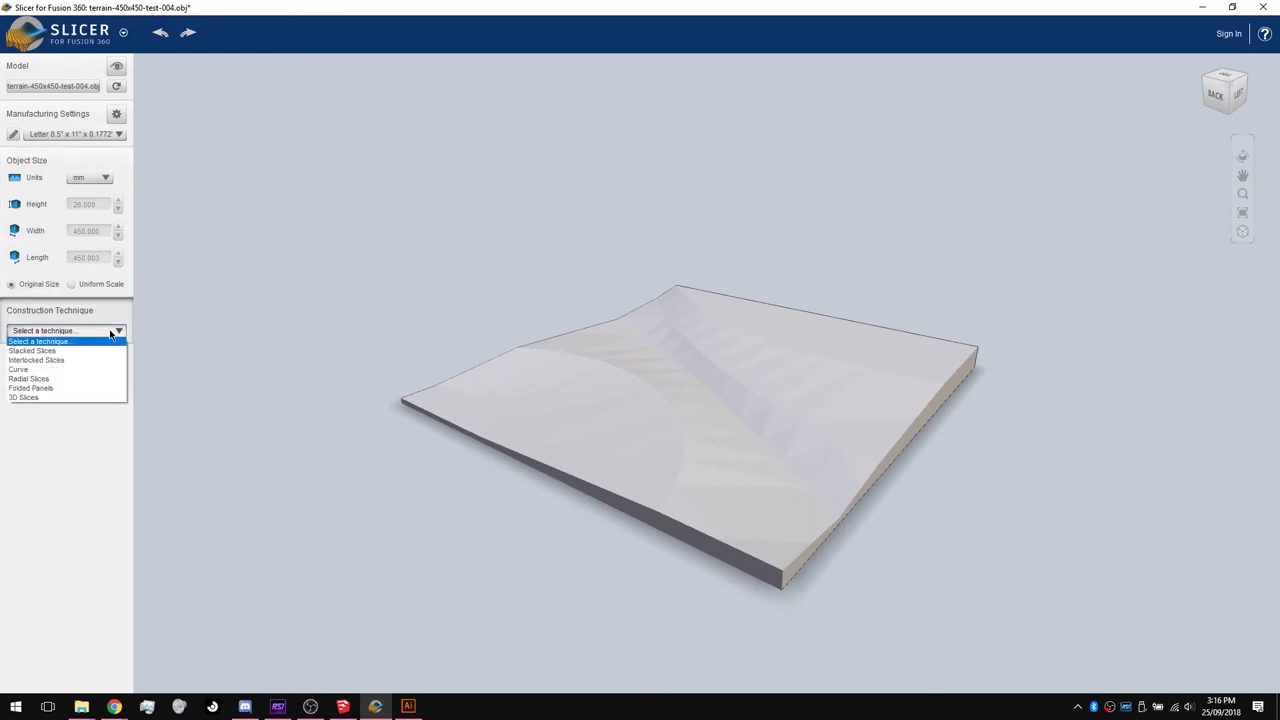
Switch the construction technique to Stacked Slices and orbit to inspect the 38-part layered terrain.
{"action": "left_click", "coordinate": [31, 356]}
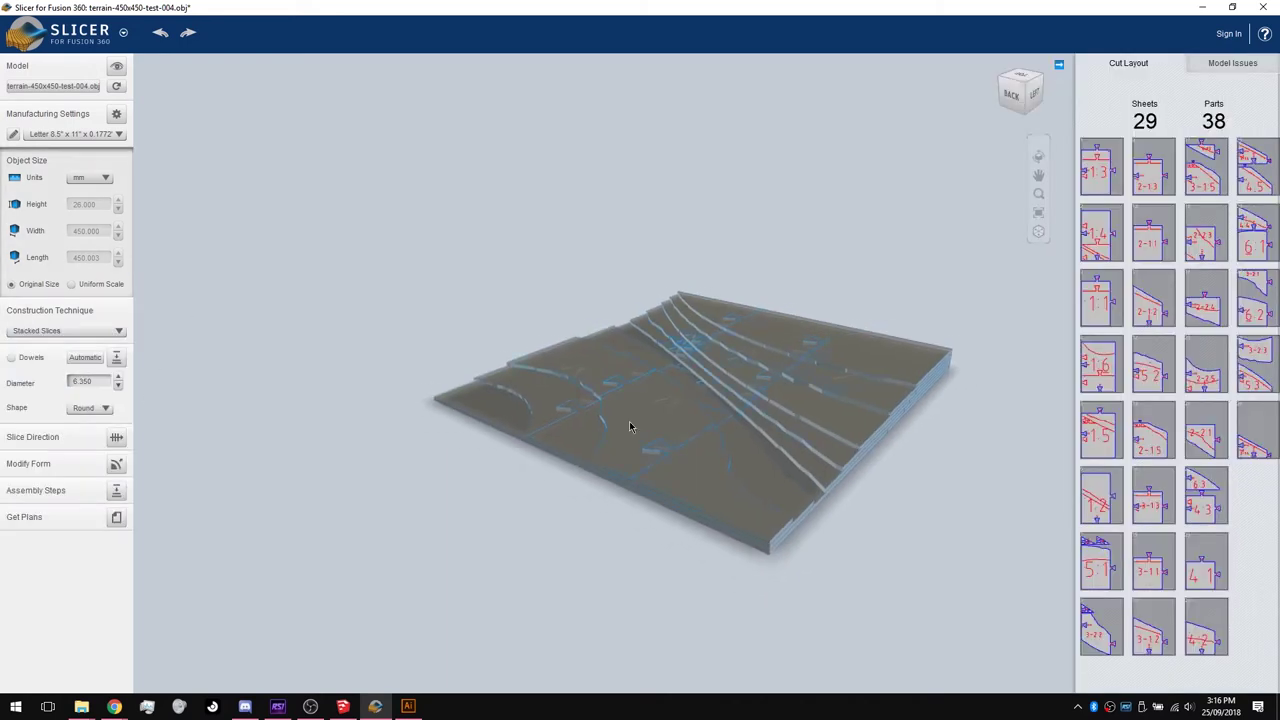
{"action": "left_click_drag", "start_coordinate": [589, 421], "coordinate": [994, 425]}
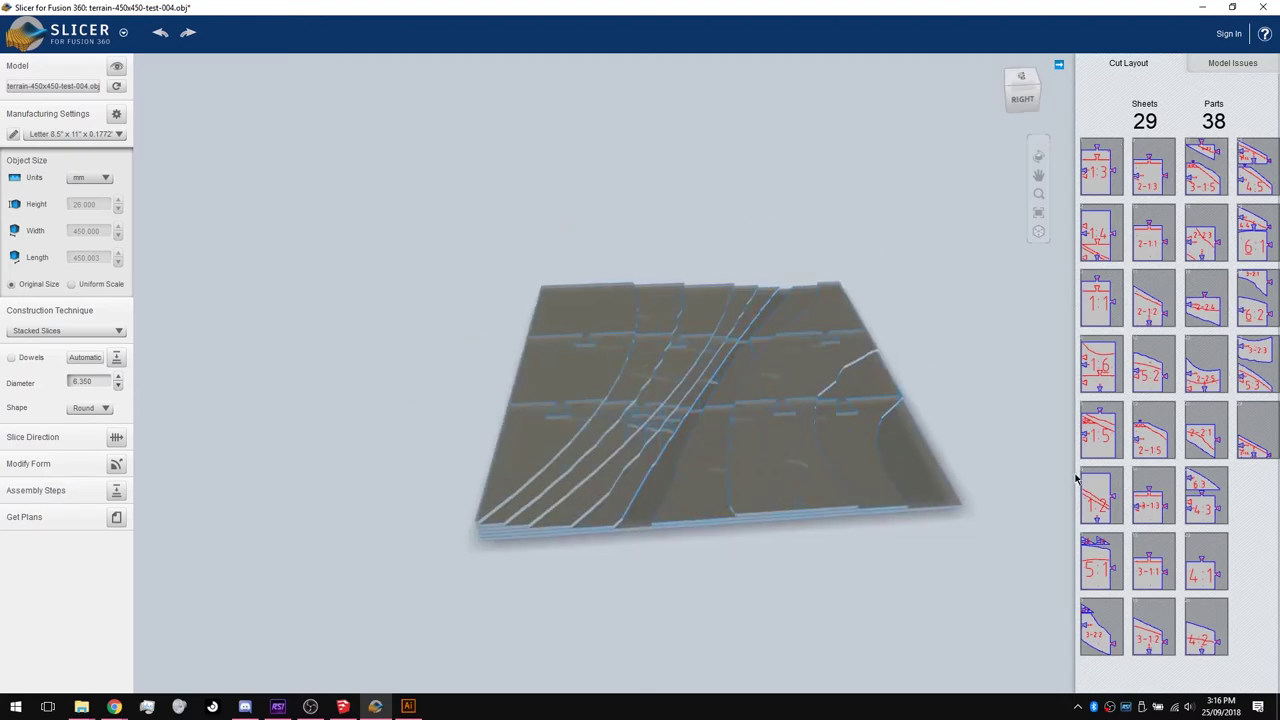
{"action": "left_click_drag", "start_coordinate": [882, 384], "coordinate": [689, 455]}
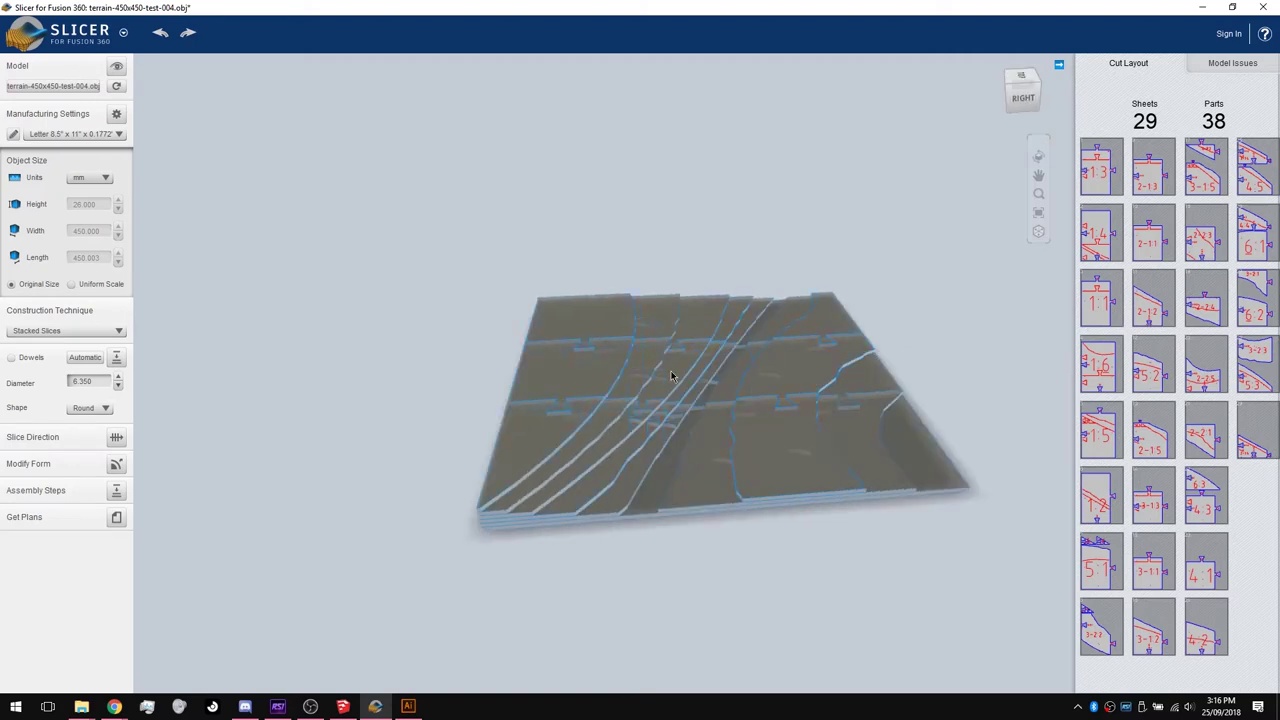
{"action": "left_click_drag", "start_coordinate": [626, 482], "coordinate": [480, 426]}
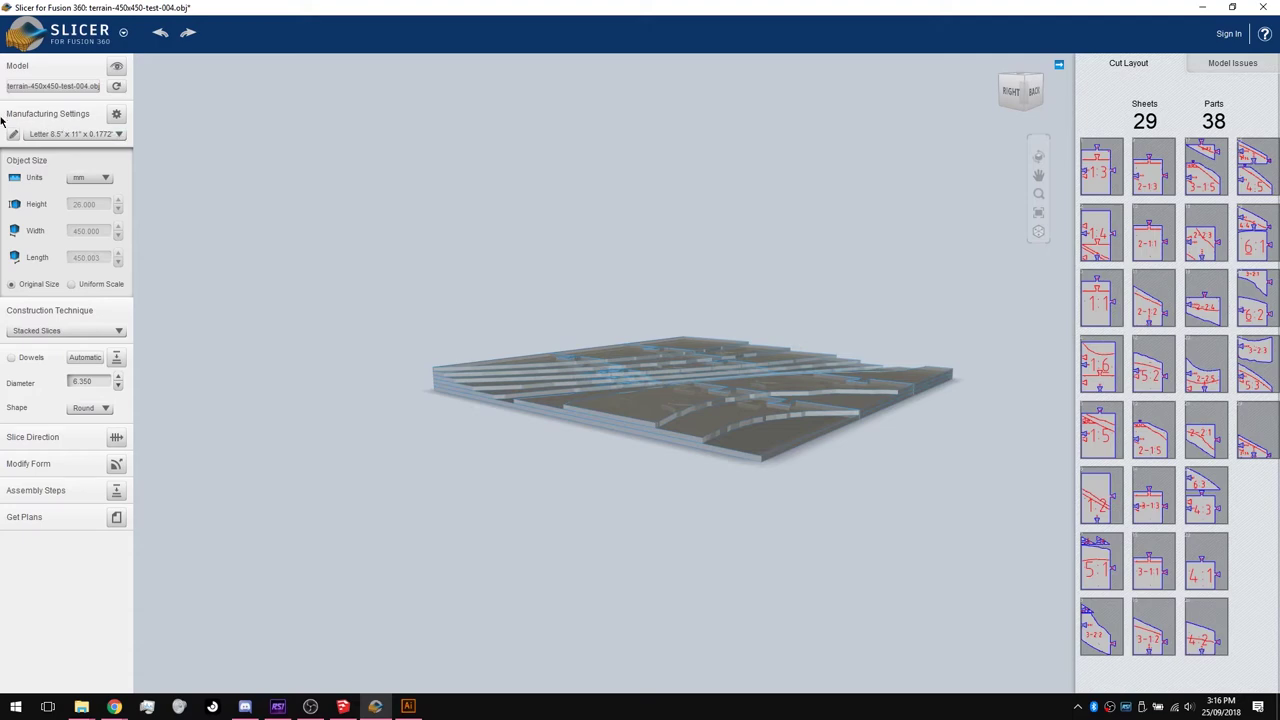
Set the material sheet to millimetres, 600 × 450 mm and 4 mm thick.
{"action": "left_click", "coordinate": [116, 116]}
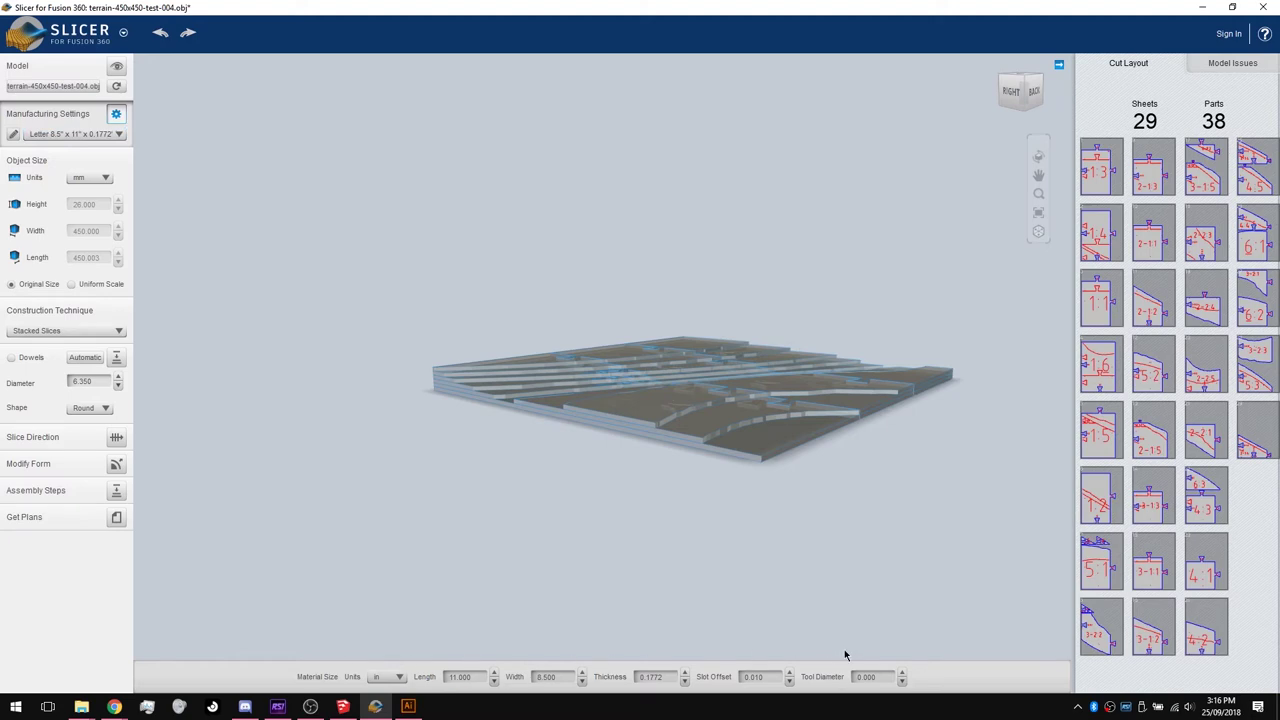
{"action": "left_click", "coordinate": [390, 677]}
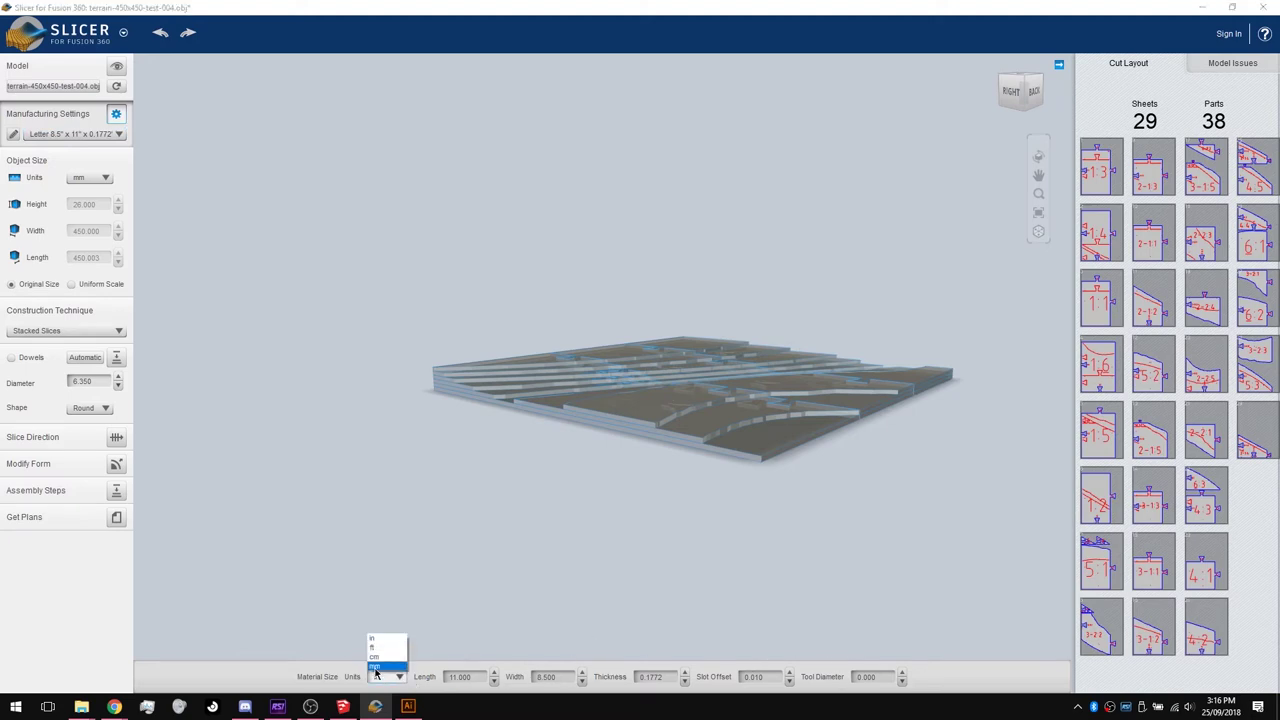
{"action": "left_click", "coordinate": [377, 673]}
{"action": "left_click", "coordinate": [483, 677]}
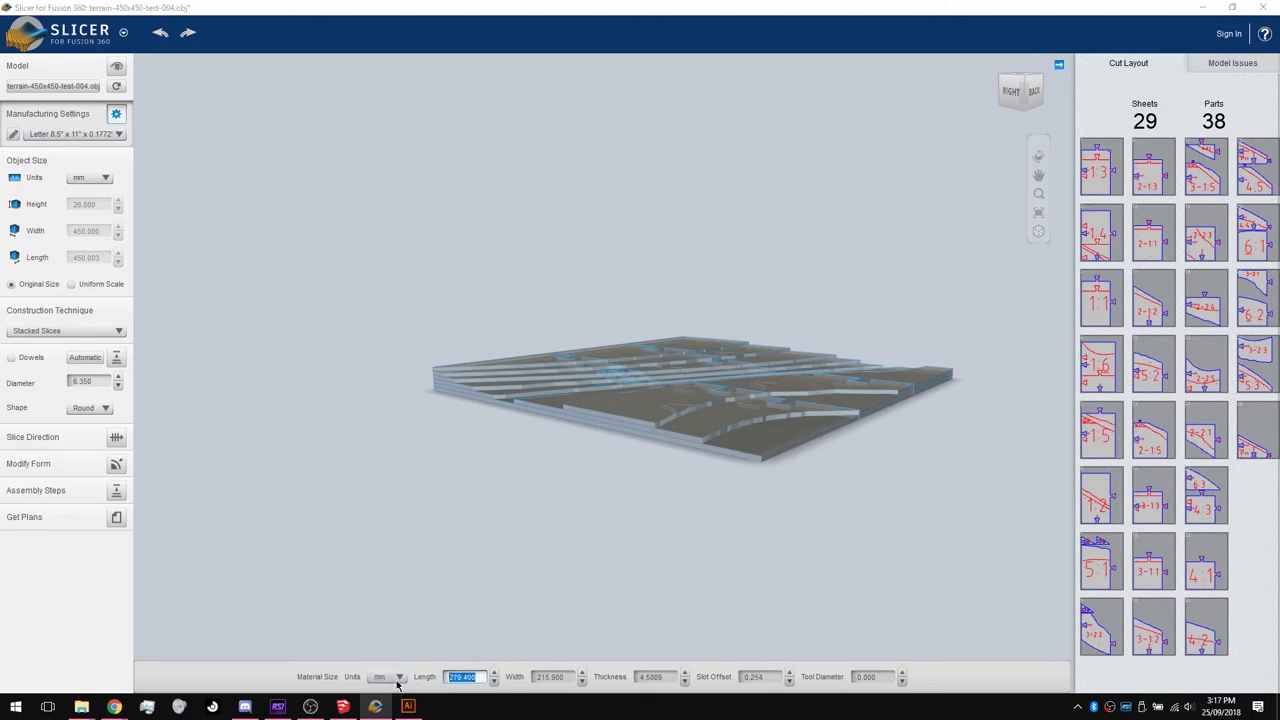
{"action": "type", "text": "6"}
{"action": "key", "text": "Tab"}
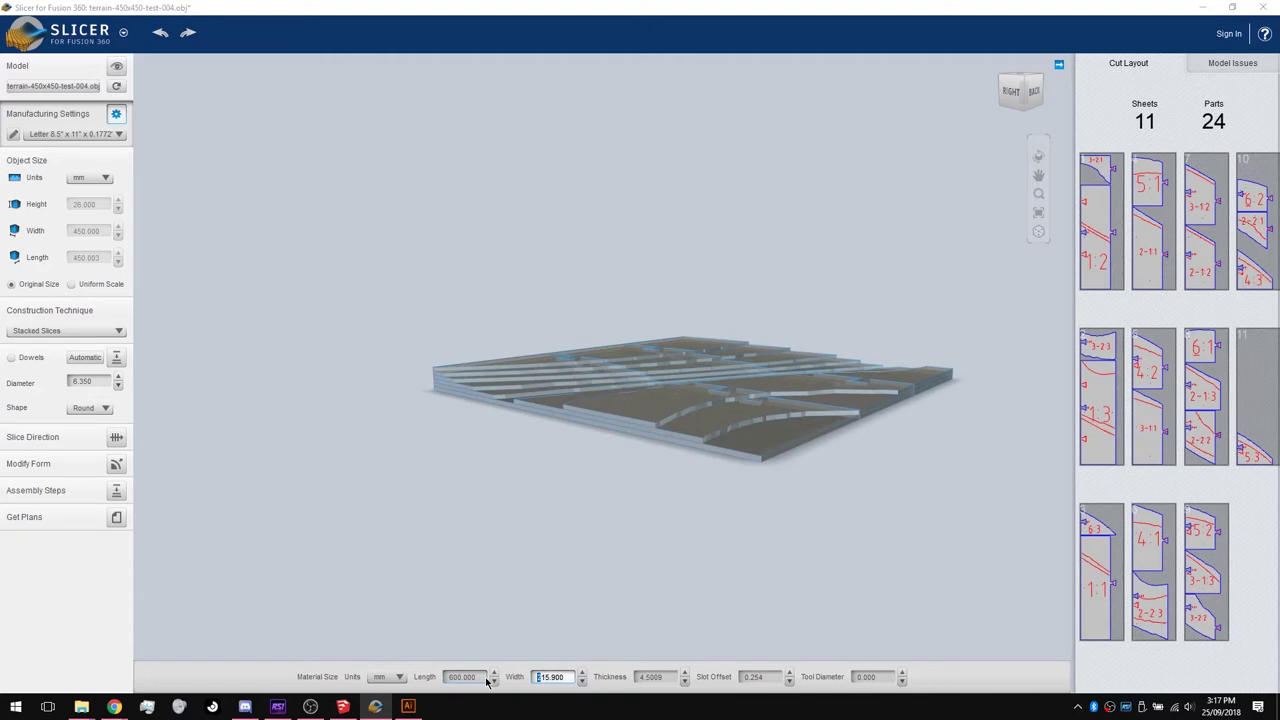
{"action": "type", "text": "450"}
{"action": "left_click", "coordinate": [668, 677]}
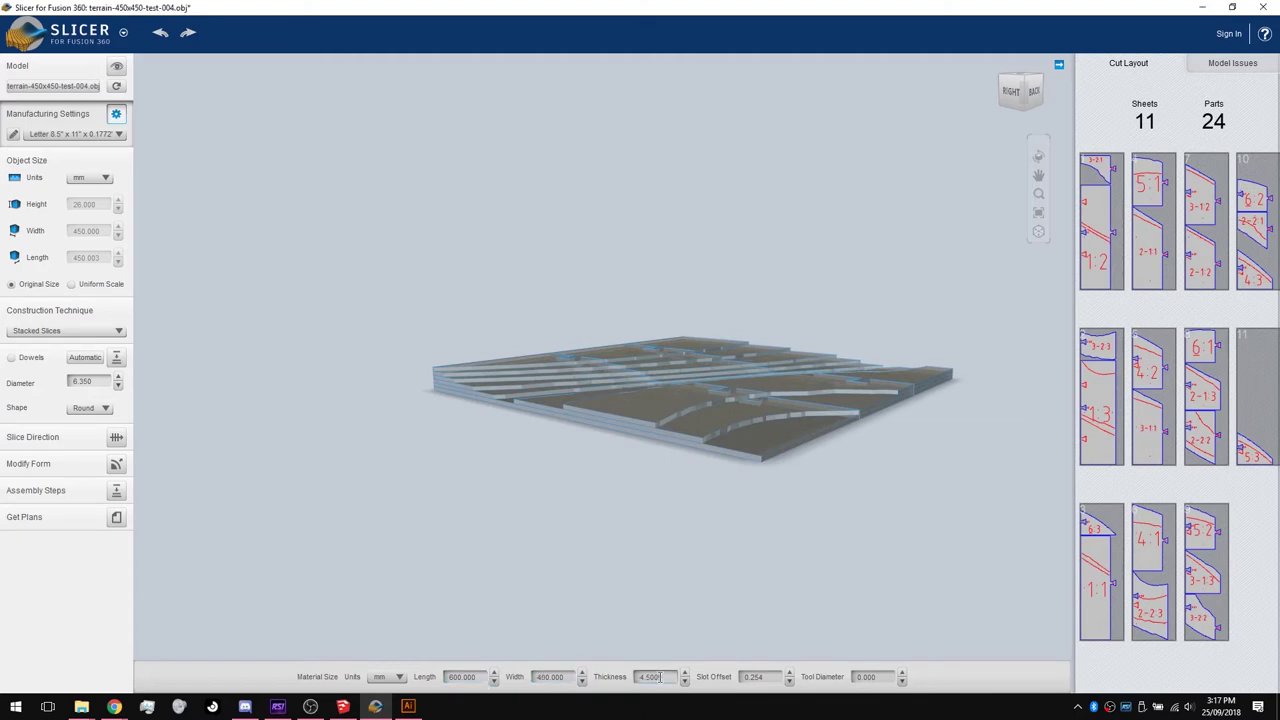
{"action": "left_click", "coordinate": [651, 677]}
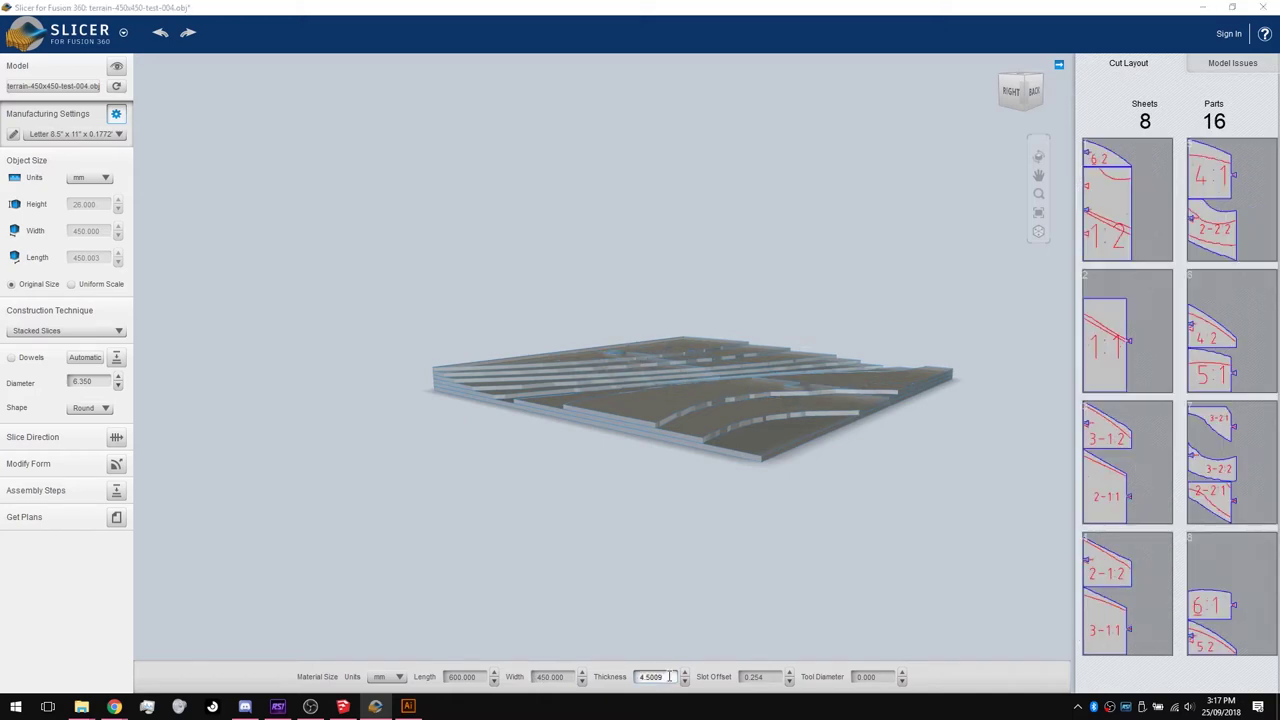
{"action": "type", "text": "4"}
{"action": "left_click", "coordinate": [760, 677]}
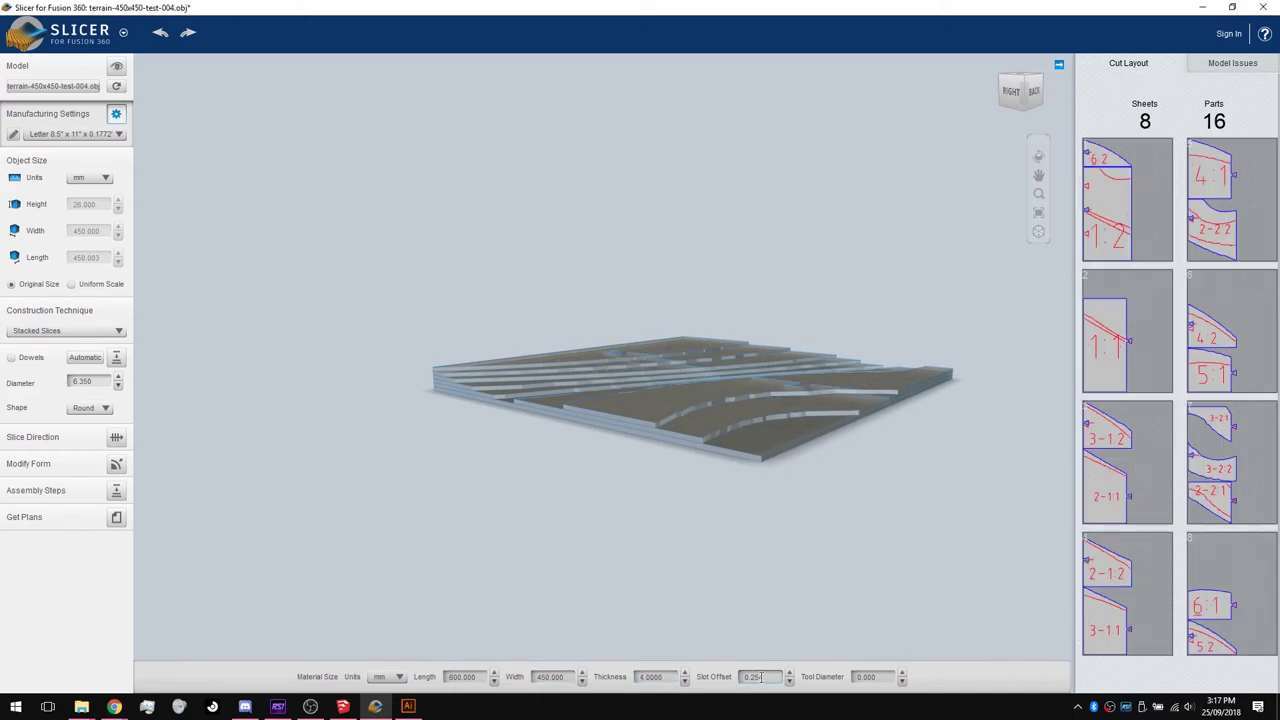
{"action": "left_click_drag", "start_coordinate": [640, 443], "coordinate": [752, 405]}
{"action": "scroll", "coordinate": [730, 411], "scroll_direction": "up", "scroll_amount": 5}
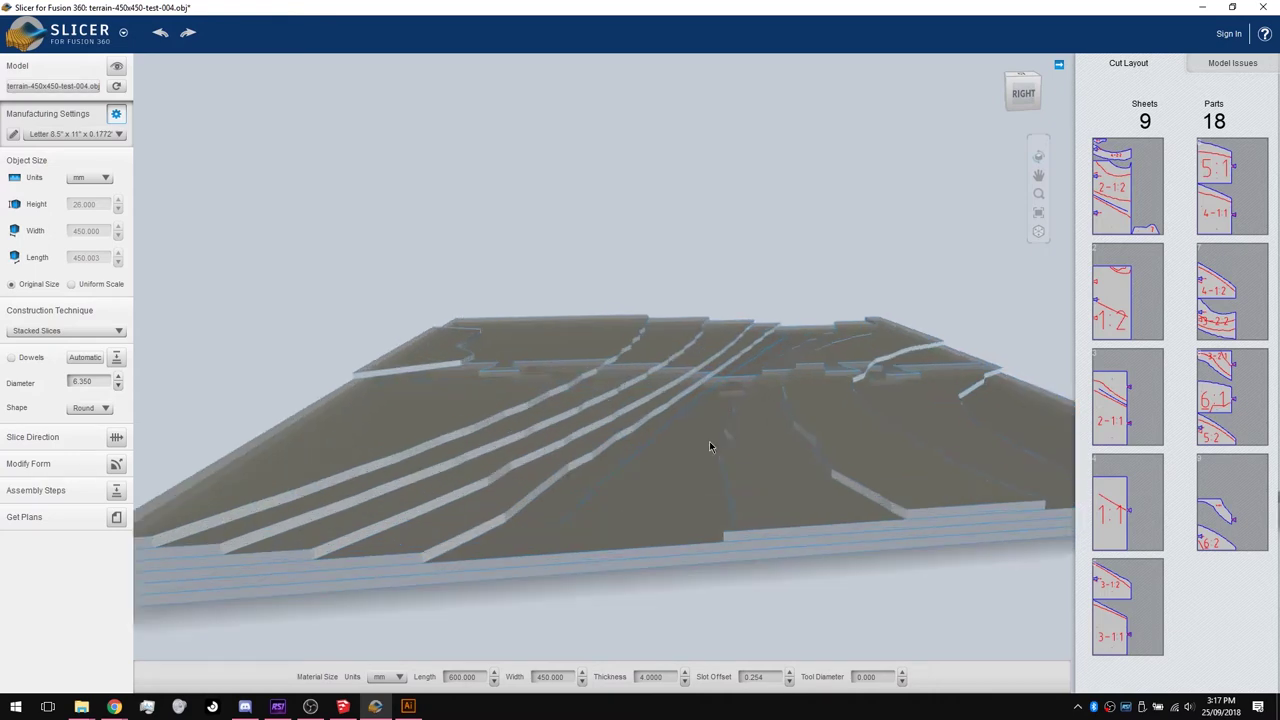
{"action": "scroll", "coordinate": [788, 384], "scroll_direction": "down", "scroll_amount": 3}
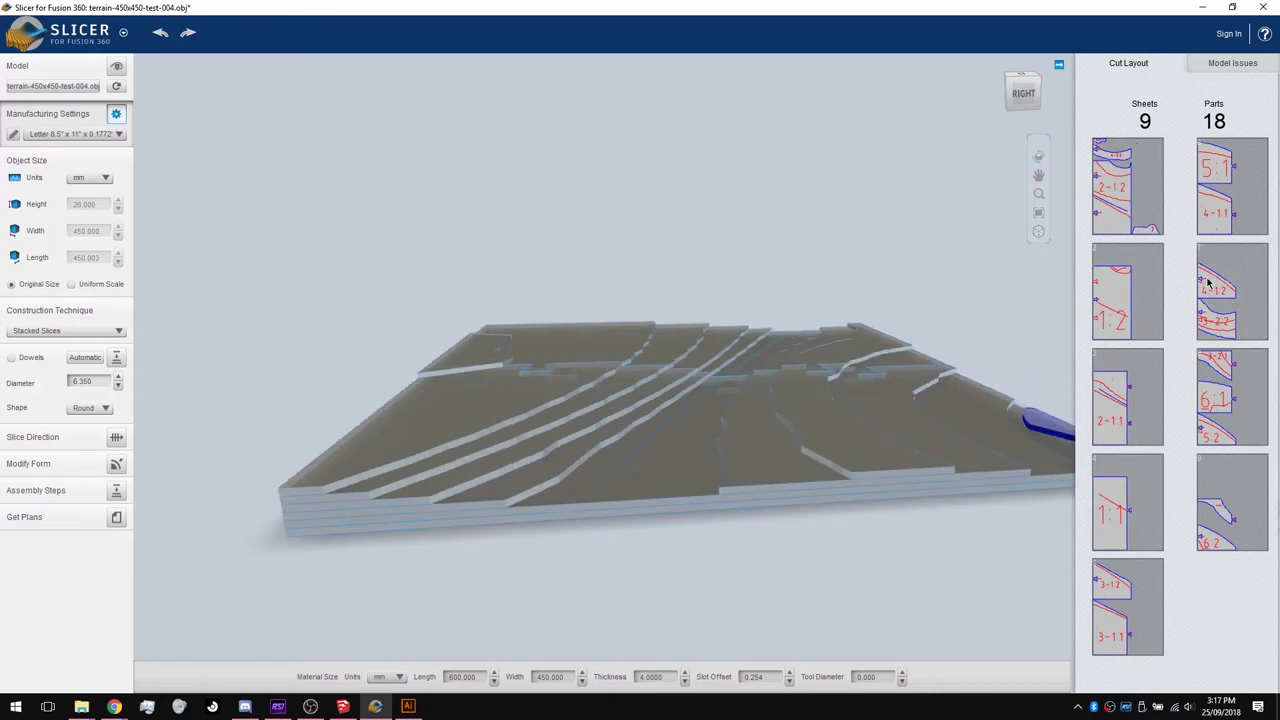
Open Get Plans and export all nine sheets as EPS files to My Computer.
{"action": "left_click", "coordinate": [116, 517]}
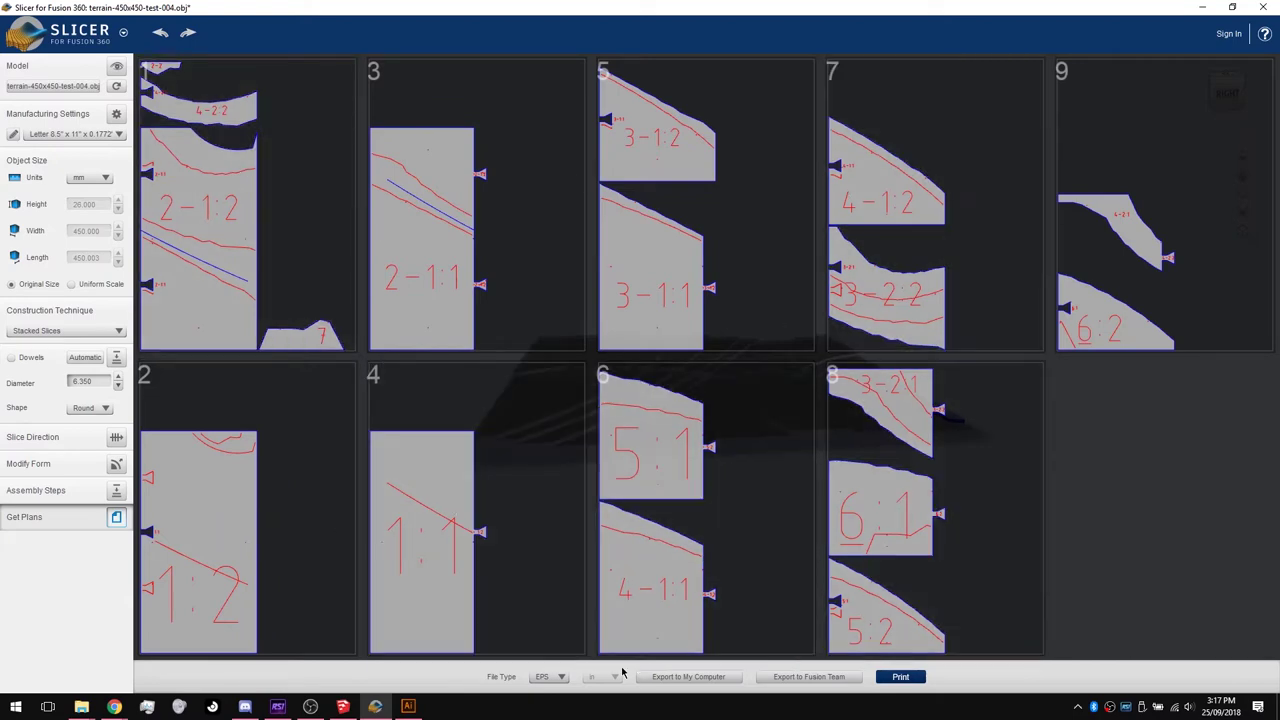
{"action": "left_click", "coordinate": [556, 678]}
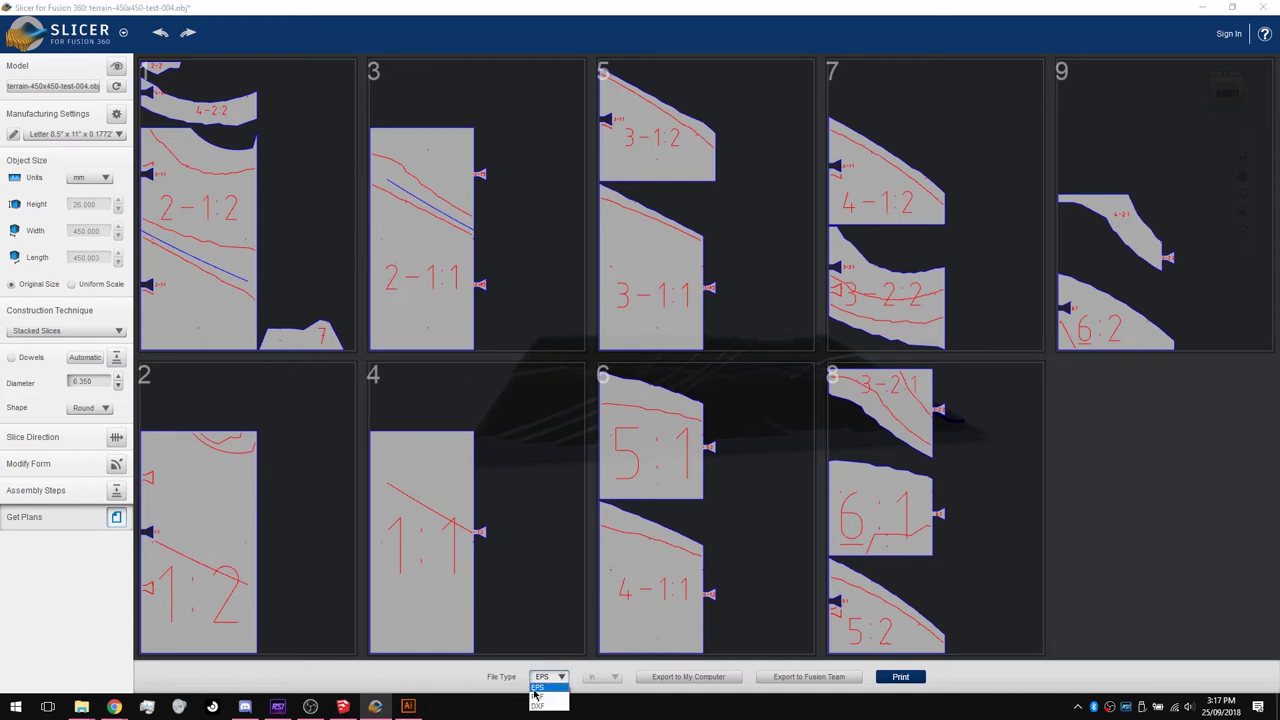
{"action": "left_click", "coordinate": [561, 683]}
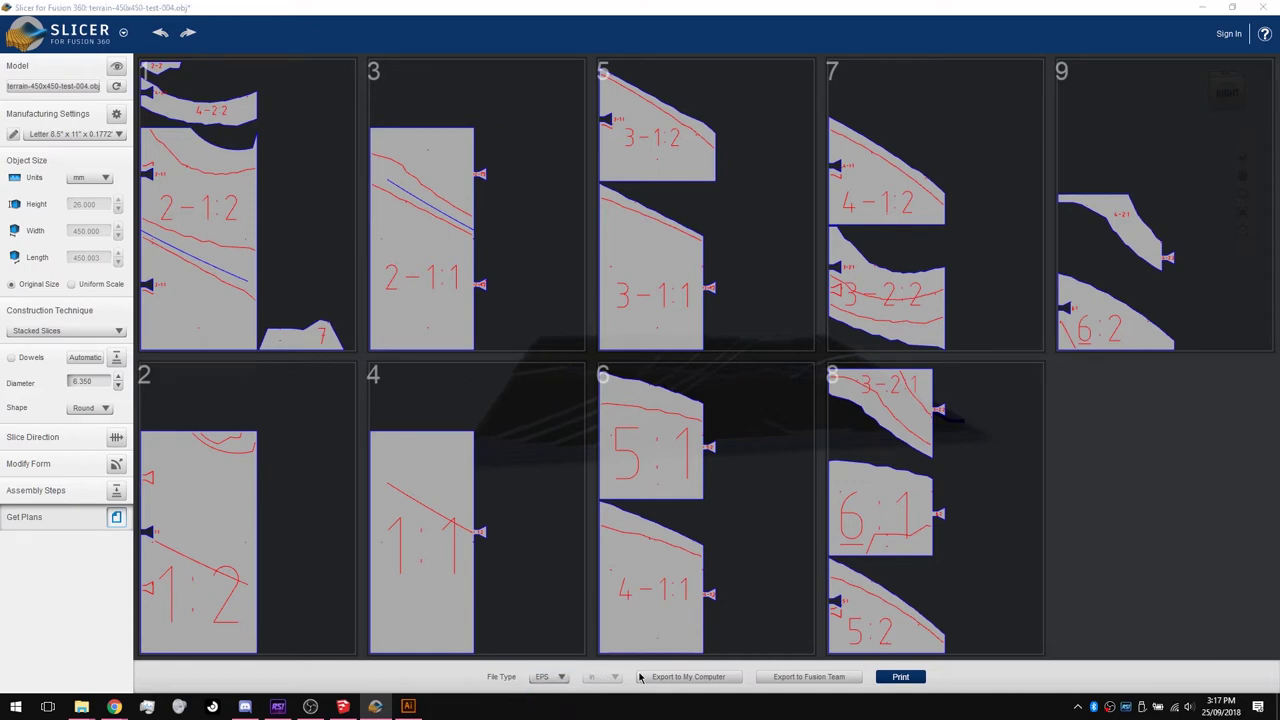
{"action": "left_click", "coordinate": [691, 677]}
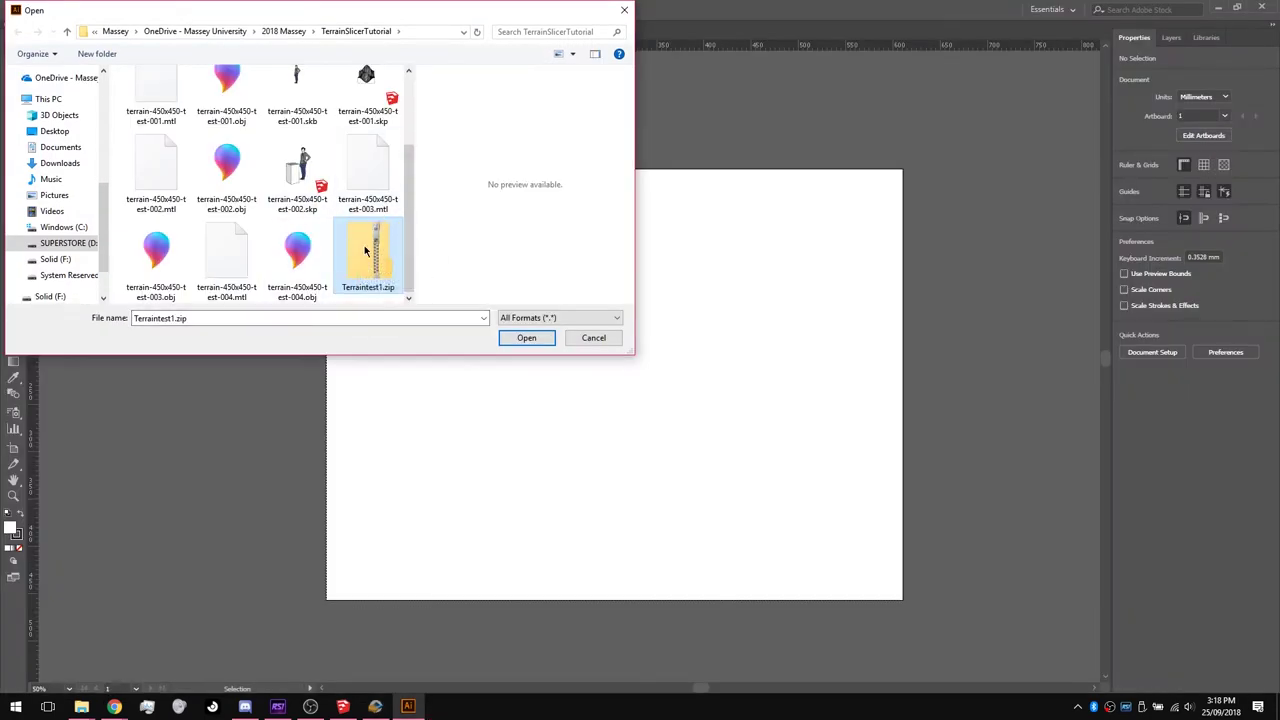
Extract Terraintest1.zip and bring its nine EPS sheets into Illustrator, viewing Terraintest1-0.
{"action": "right_click", "coordinate": [360, 252]}
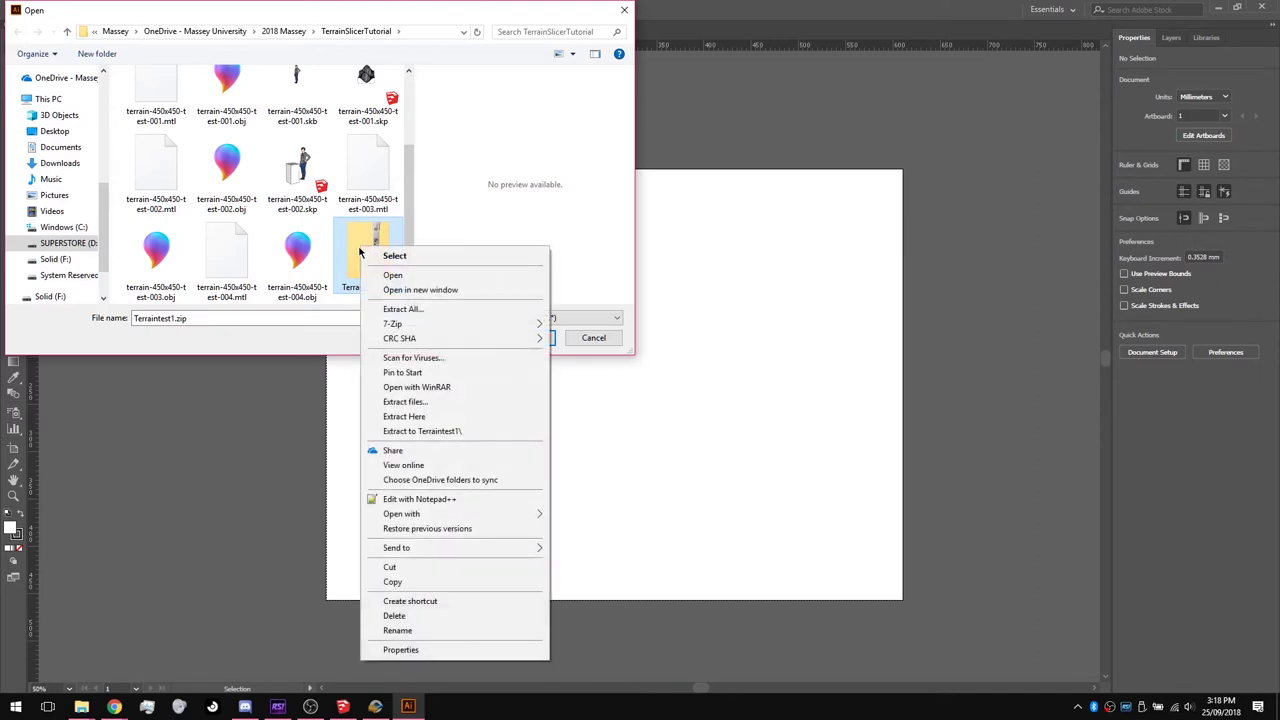
{"action": "left_click", "coordinate": [403, 309]}
{"action": "left_click", "coordinate": [759, 483]}
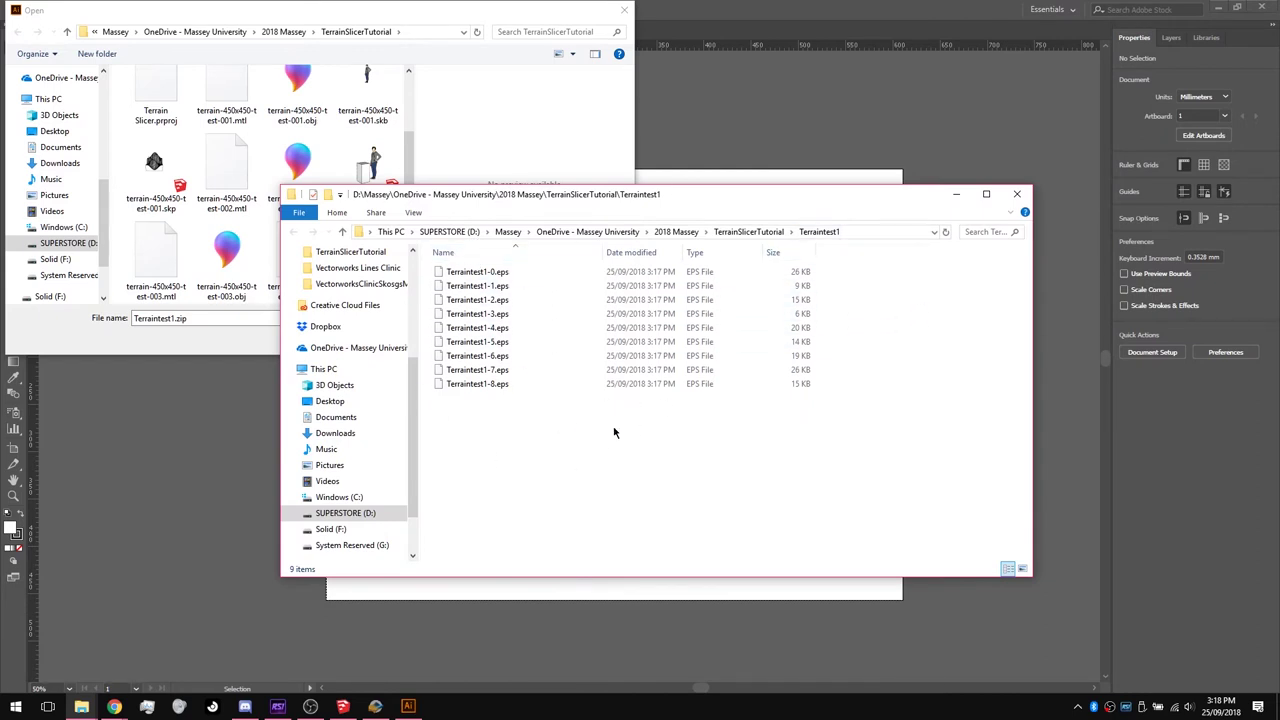
{"action": "left_click_drag", "start_coordinate": [614, 432], "coordinate": [447, 27]}
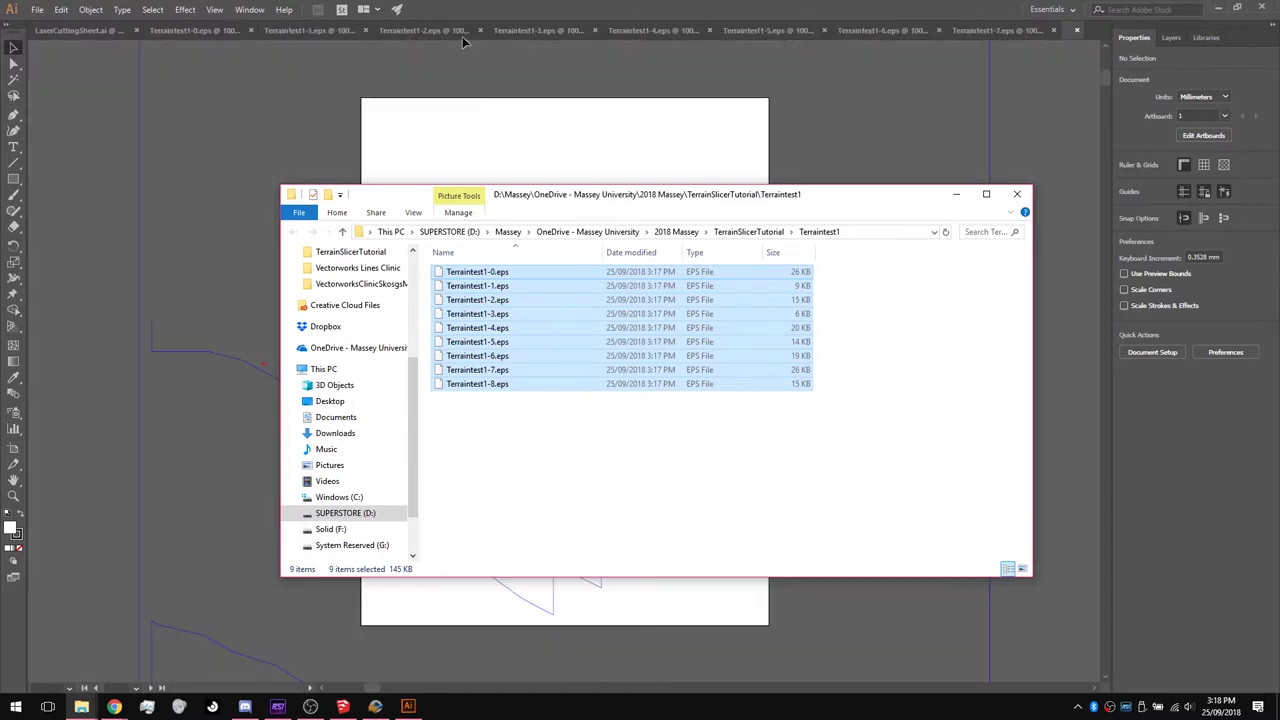
{"action": "left_click", "coordinate": [165, 33]}
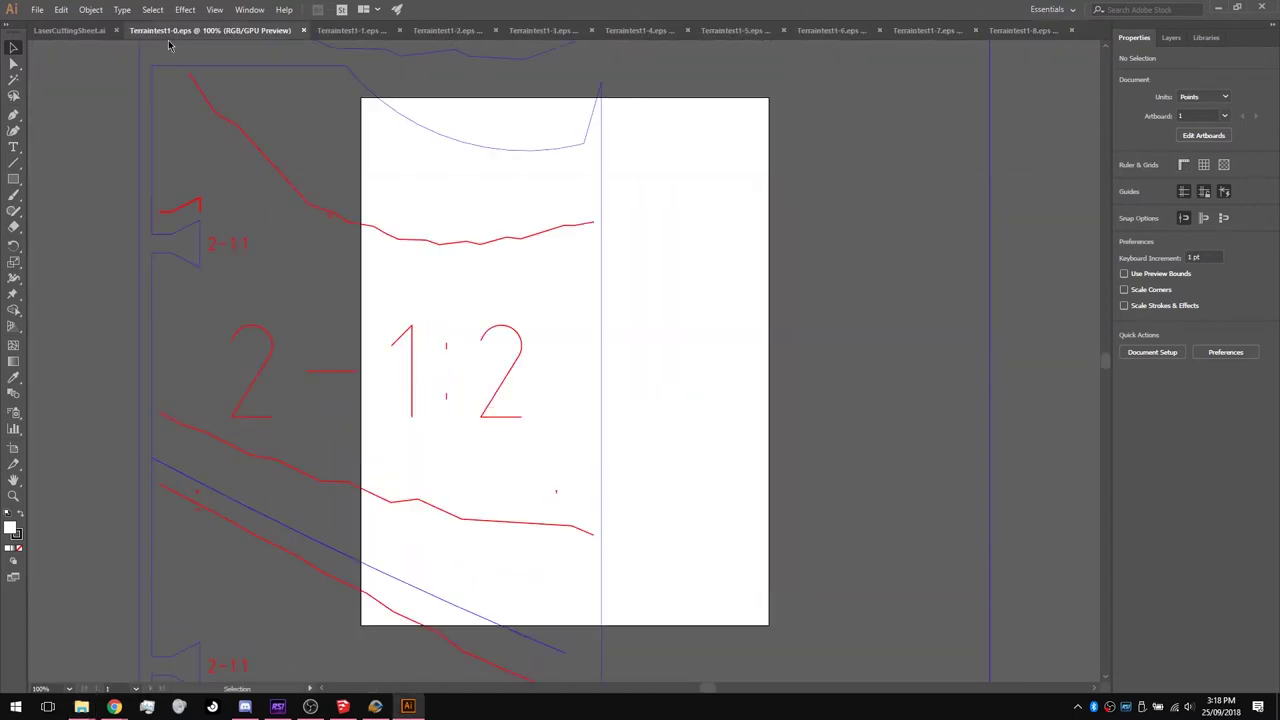
In LaserCuttingSheet.ai, hide Layer 1 and add a new Layer 2 above it.
{"action": "left_click", "coordinate": [70, 31]}
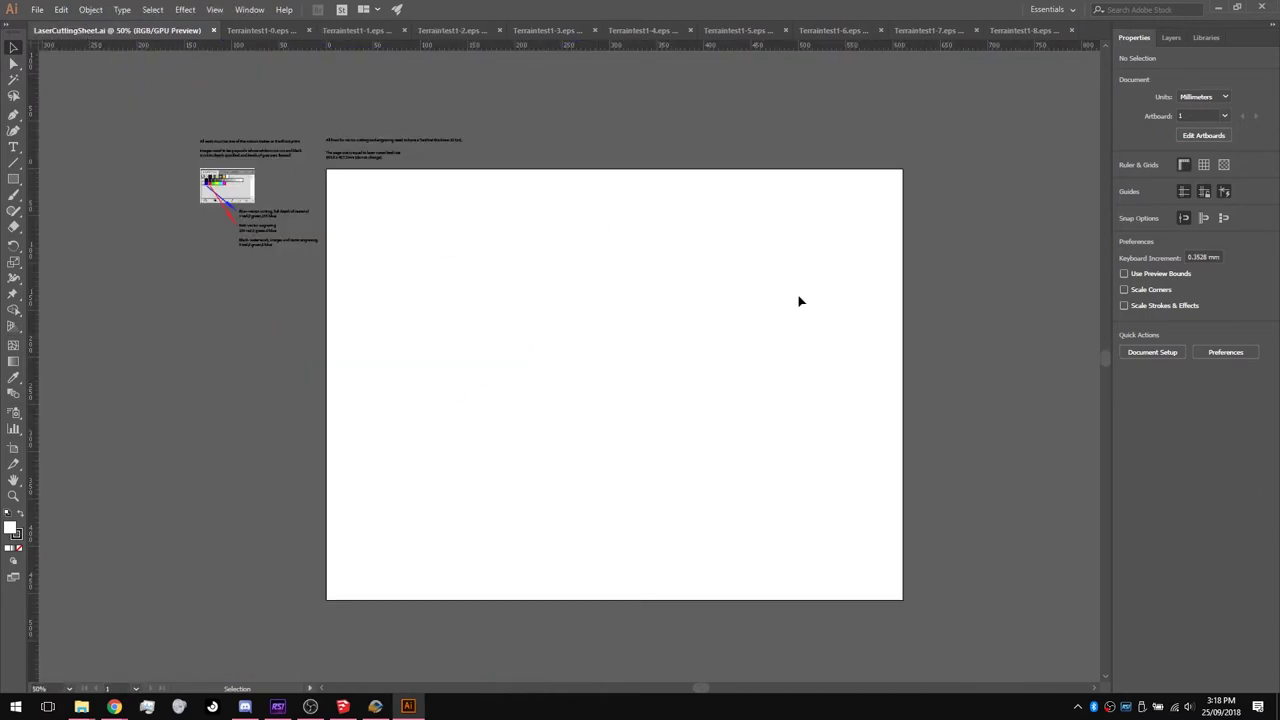
{"action": "left_click", "coordinate": [1174, 37]}
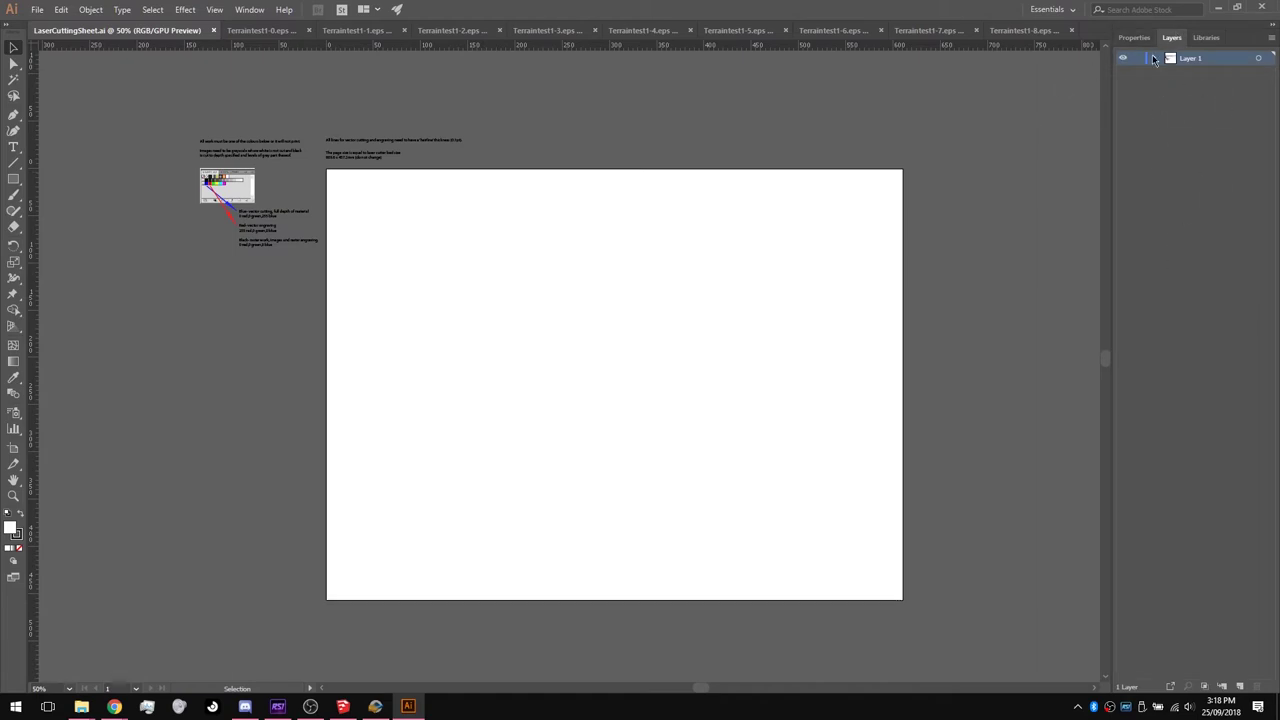
{"action": "left_click", "coordinate": [1123, 58]}
{"action": "left_click", "coordinate": [1123, 58]}
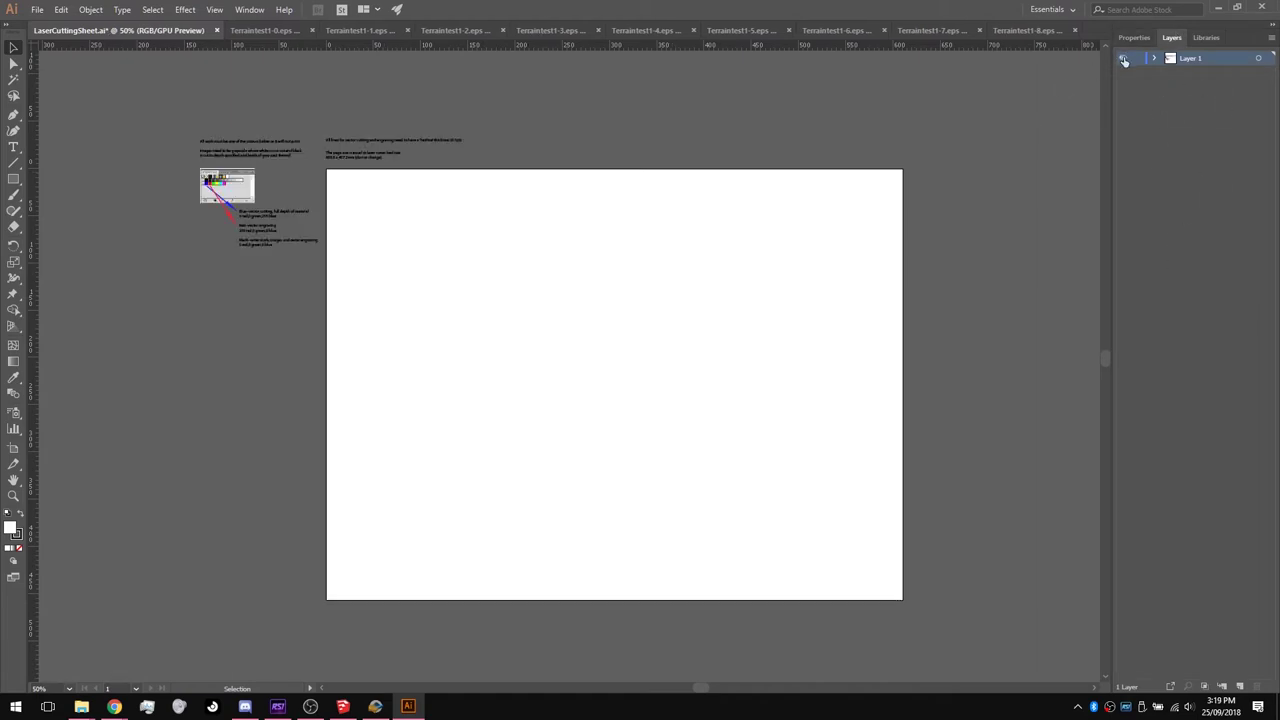
{"action": "left_click", "coordinate": [1123, 58]}
{"action": "left_click", "coordinate": [1240, 687]}
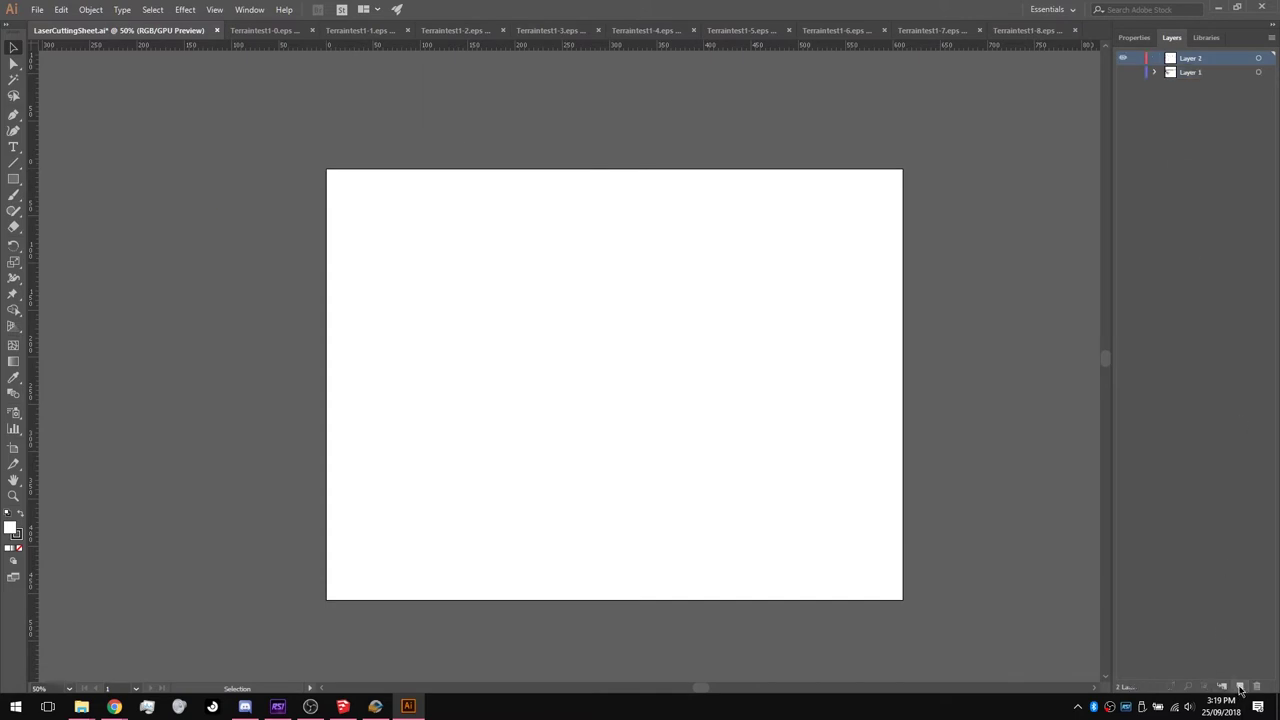
Copy all the Terraintest1-0 slice artwork and paste it into LaserCuttingSheet.ai.
{"action": "left_click", "coordinate": [262, 30]}
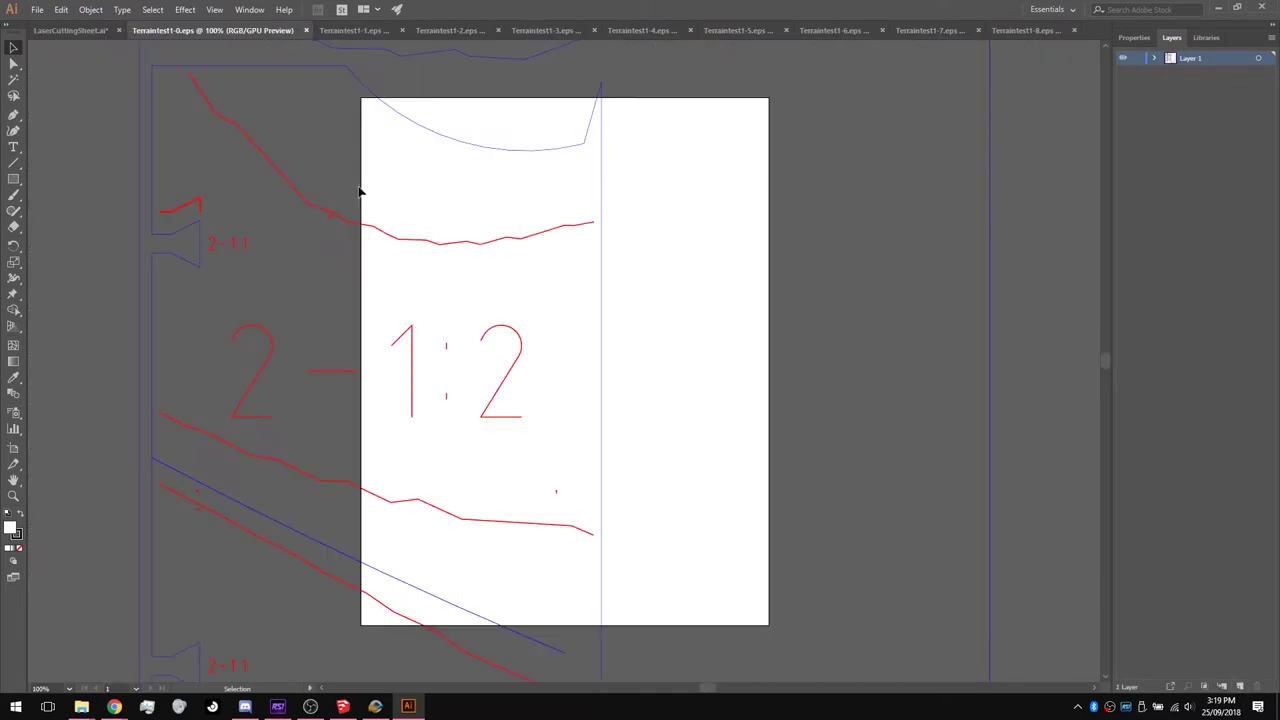
{"action": "key", "text": "a"}
{"action": "key", "text": "ctrl+a"}
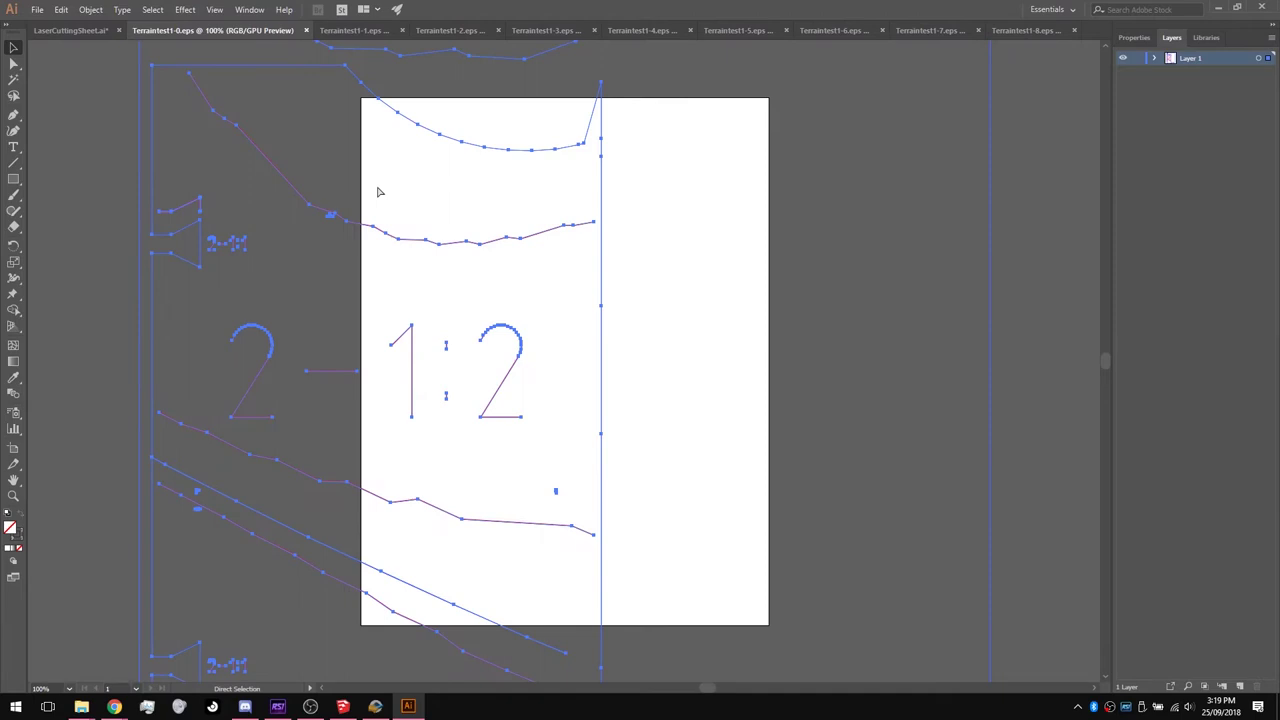
{"action": "key", "text": "ctrl+c"}
{"action": "left_click", "coordinate": [70, 30]}
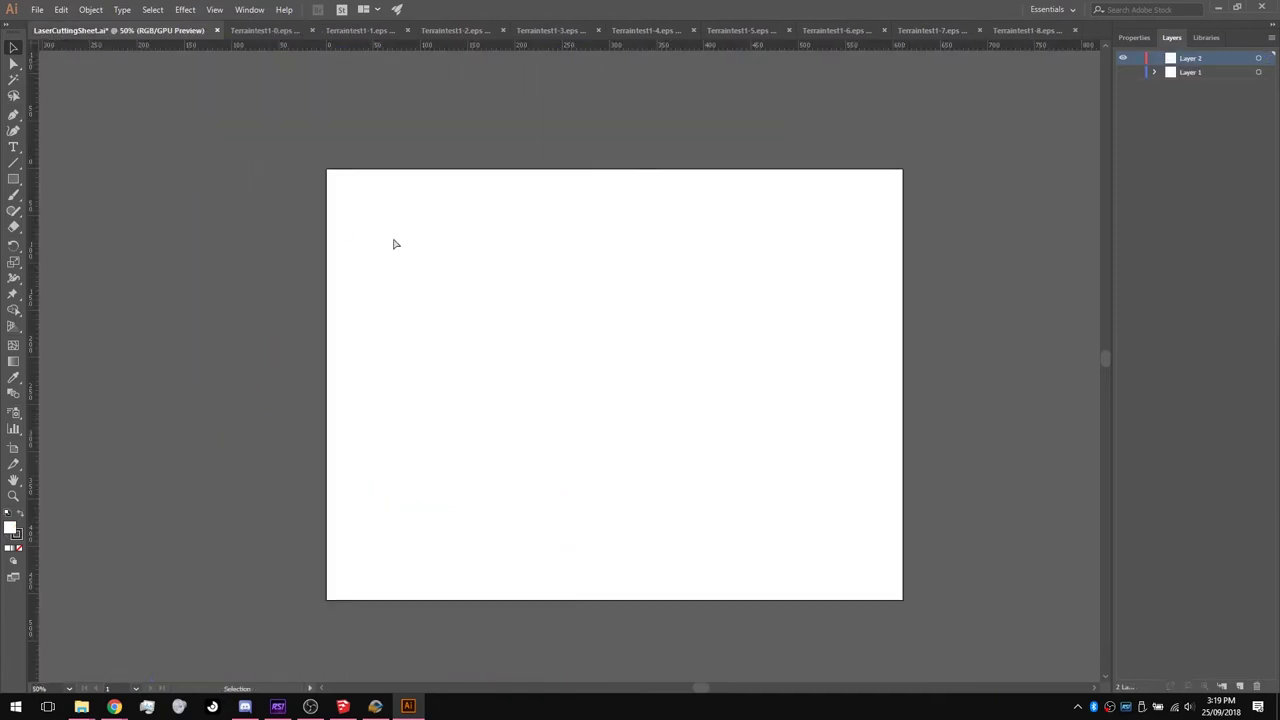
{"action": "key", "text": "ctrl+v"}
{"action": "key", "text": "v"}
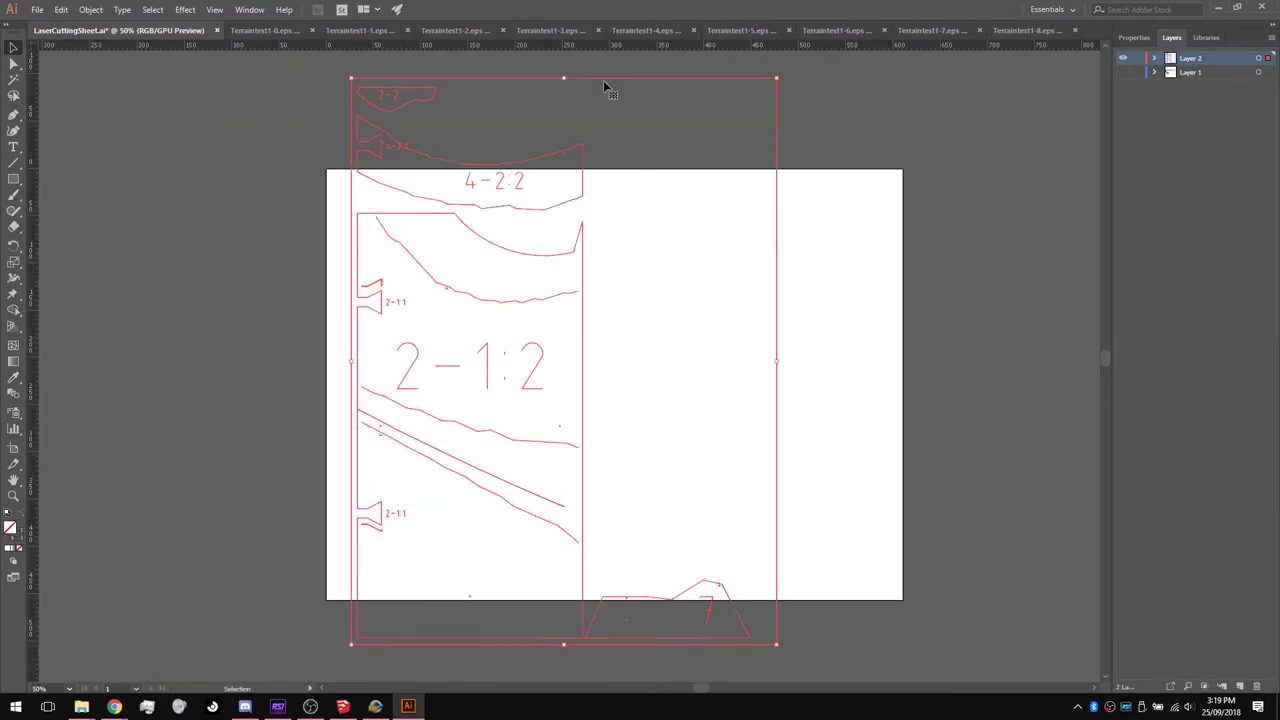
Rotate the pasted slices 90° and move them inside the artboard border.
{"action": "left_click_drag", "start_coordinate": [567, 71], "coordinate": [769, 353]}
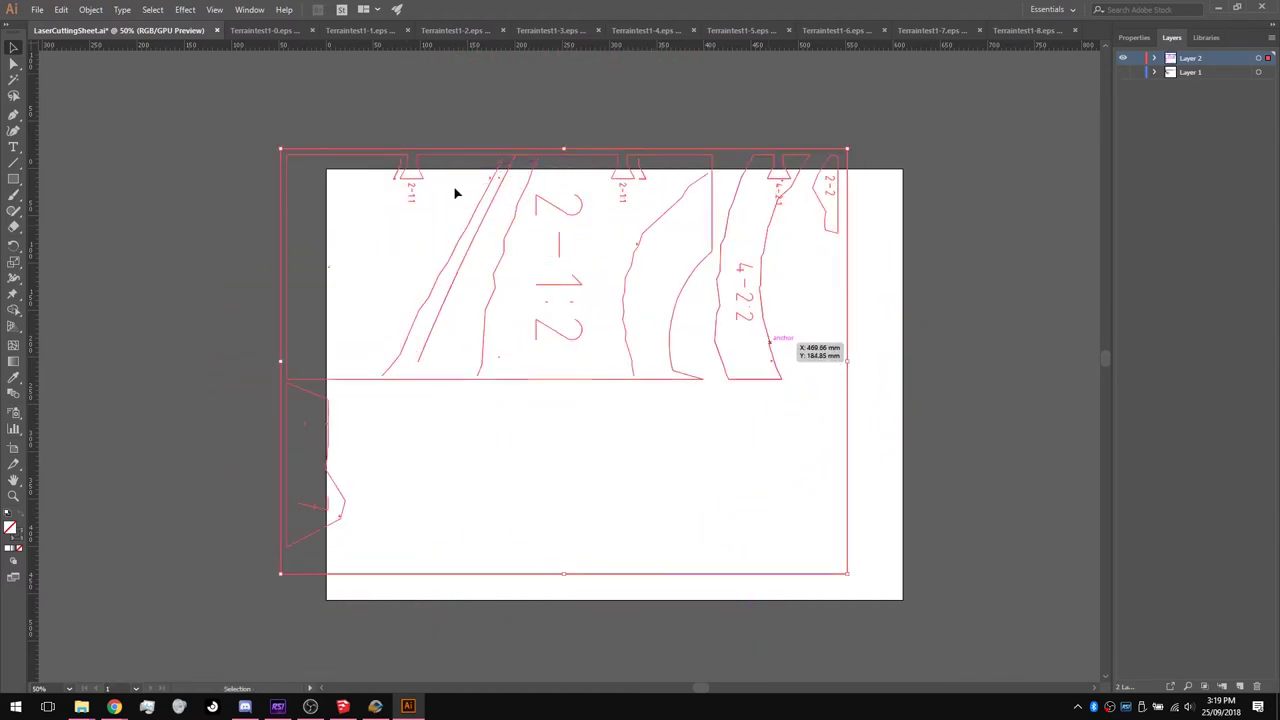
{"action": "left_click_drag", "start_coordinate": [418, 172], "coordinate": [460, 189]}
{"action": "left_click", "coordinate": [484, 219]}
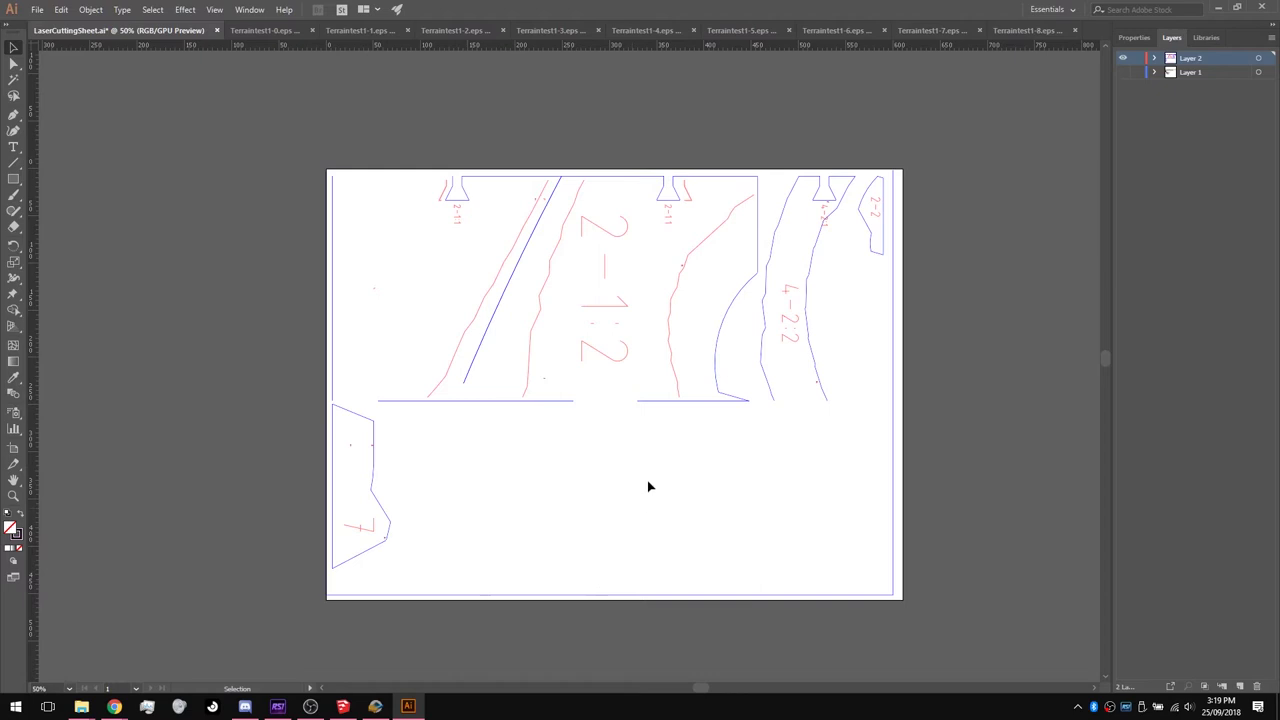
Select all the paths on the artboard to check them, then deselect.
{"action": "key", "text": "a"}
{"action": "key", "text": "ctrl+a"}
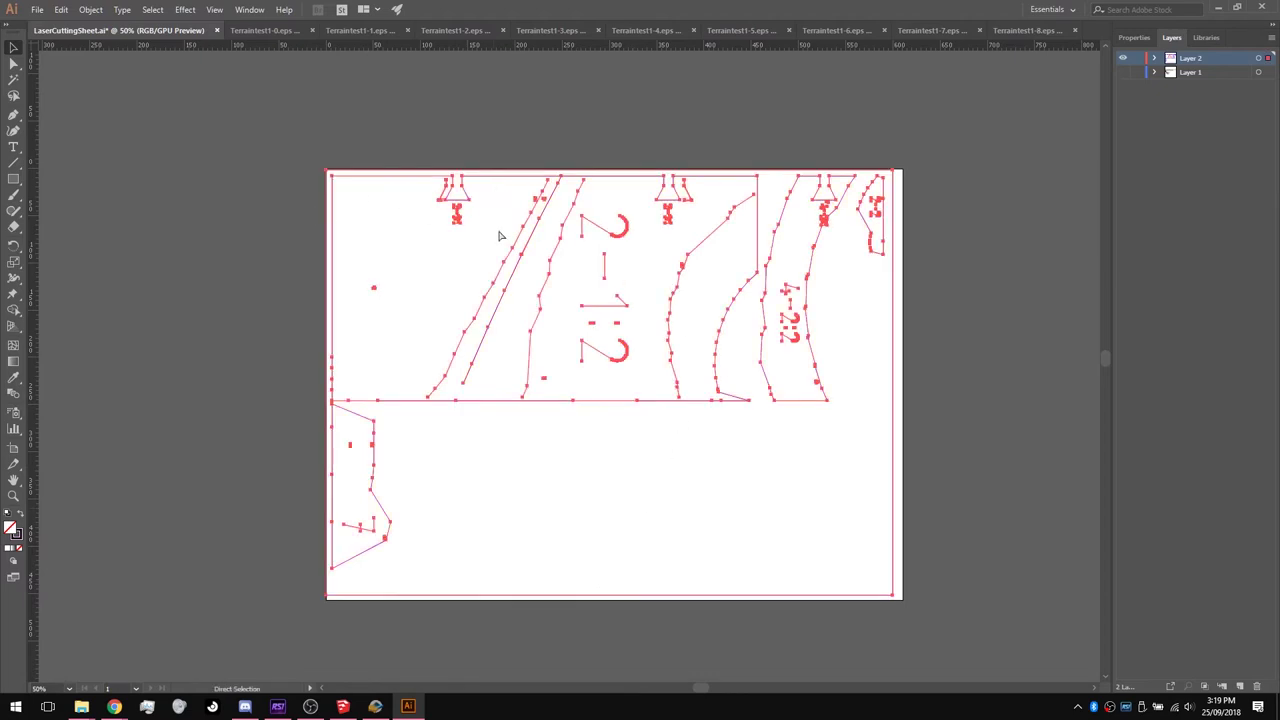
{"action": "left_click", "coordinate": [489, 254]}
{"action": "key", "text": "v"}
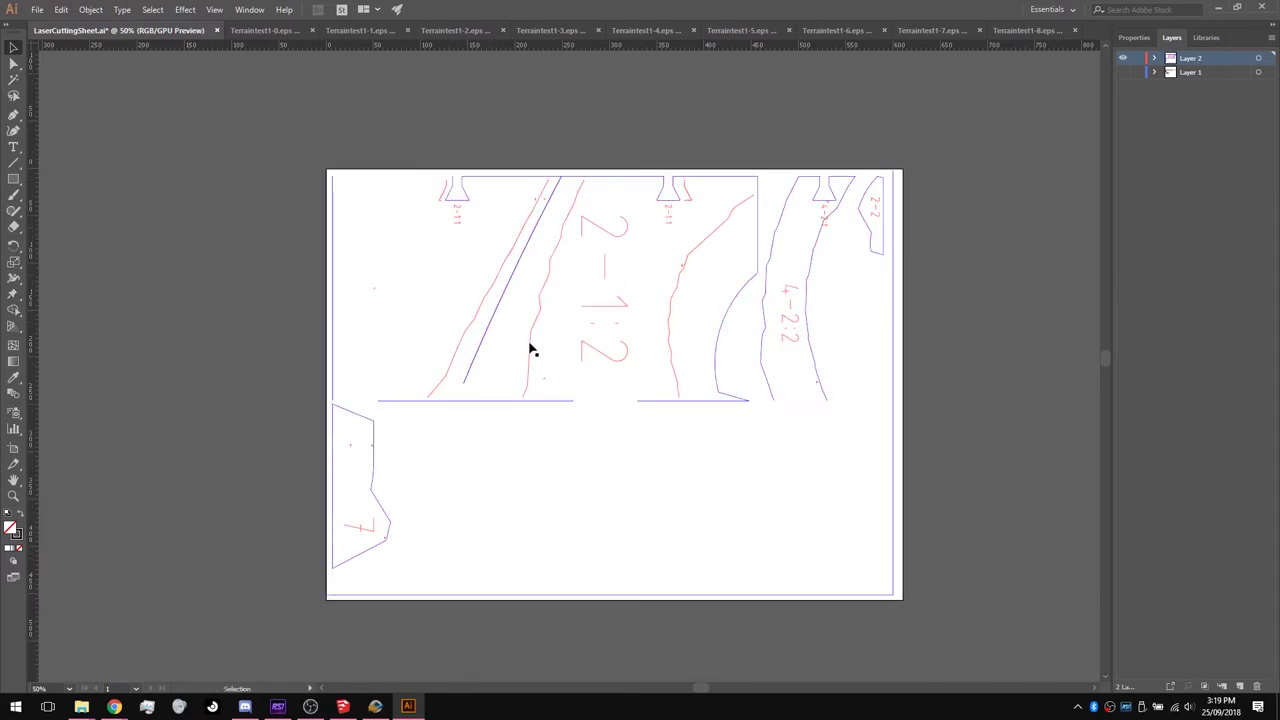
{"action": "scroll", "coordinate": [530, 350], "scroll_direction": "up", "scroll_amount": 1, "text": "alt"}
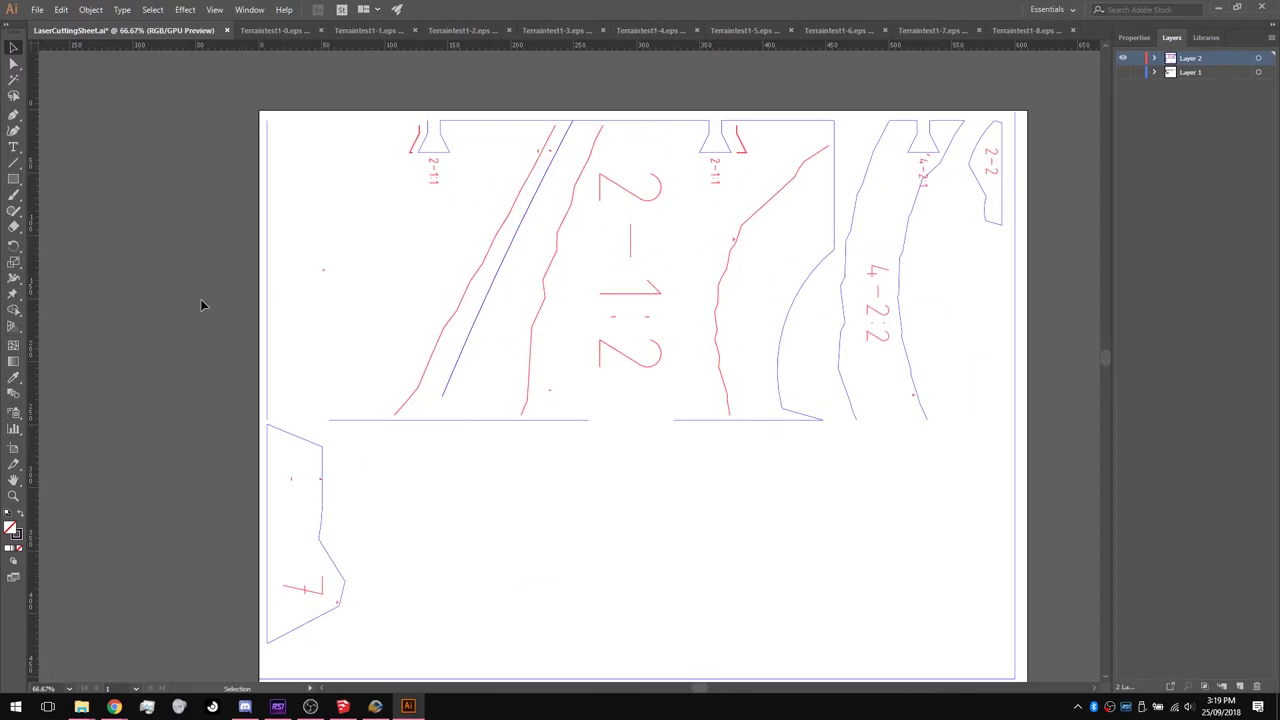
{"action": "scroll", "coordinate": [320, 322], "scroll_direction": "up", "scroll_amount": 2, "text": "alt"}
{"action": "scroll", "coordinate": [320, 322], "scroll_direction": "down", "scroll_amount": 3, "text": "alt"}
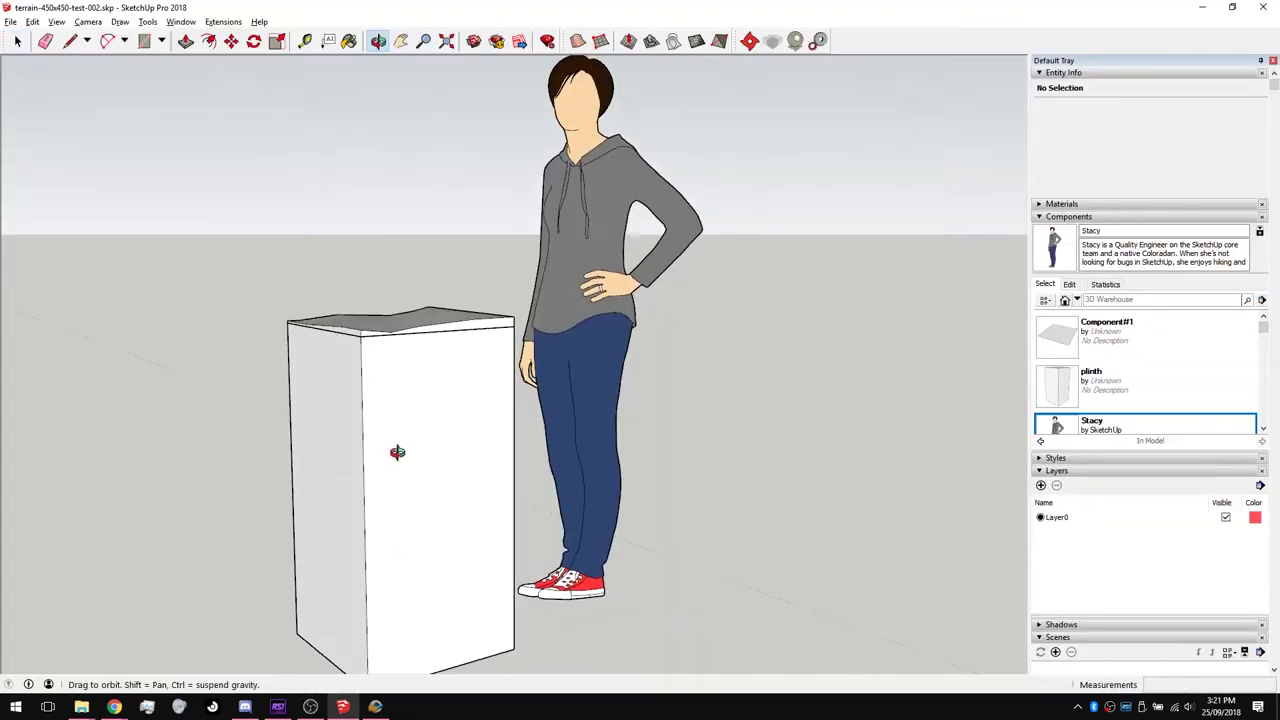
Select and delete the thin terrain group sitting on the plinth.
{"action": "scroll", "coordinate": [397, 452], "scroll_direction": "down", "scroll_amount": 5}
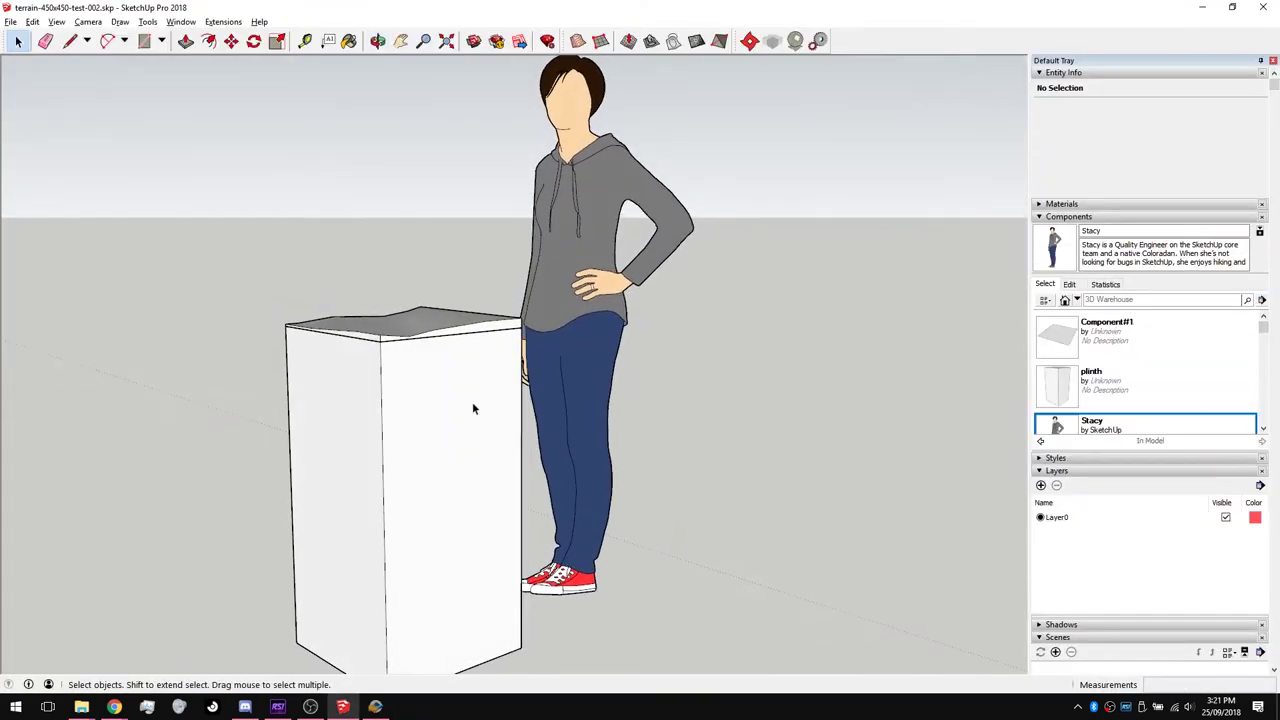
{"action": "key", "text": "space"}
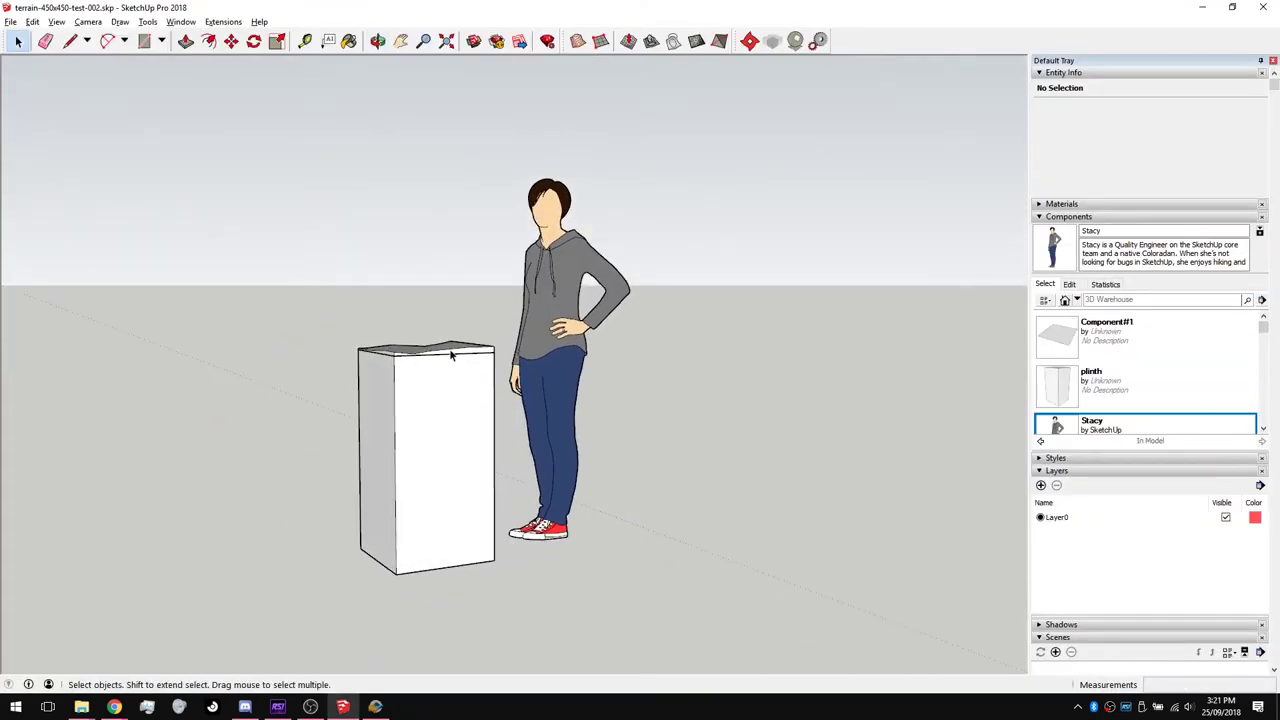
{"action": "left_click", "coordinate": [451, 353]}
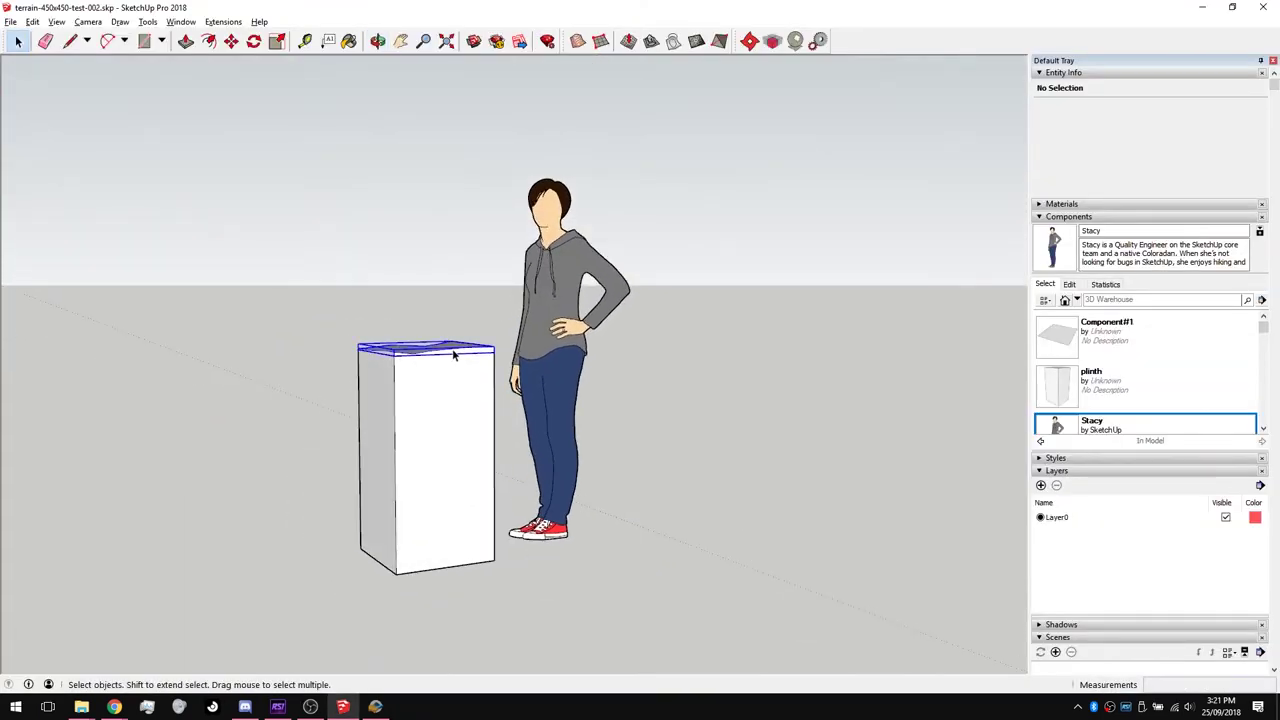
{"action": "key", "text": "Delete"}
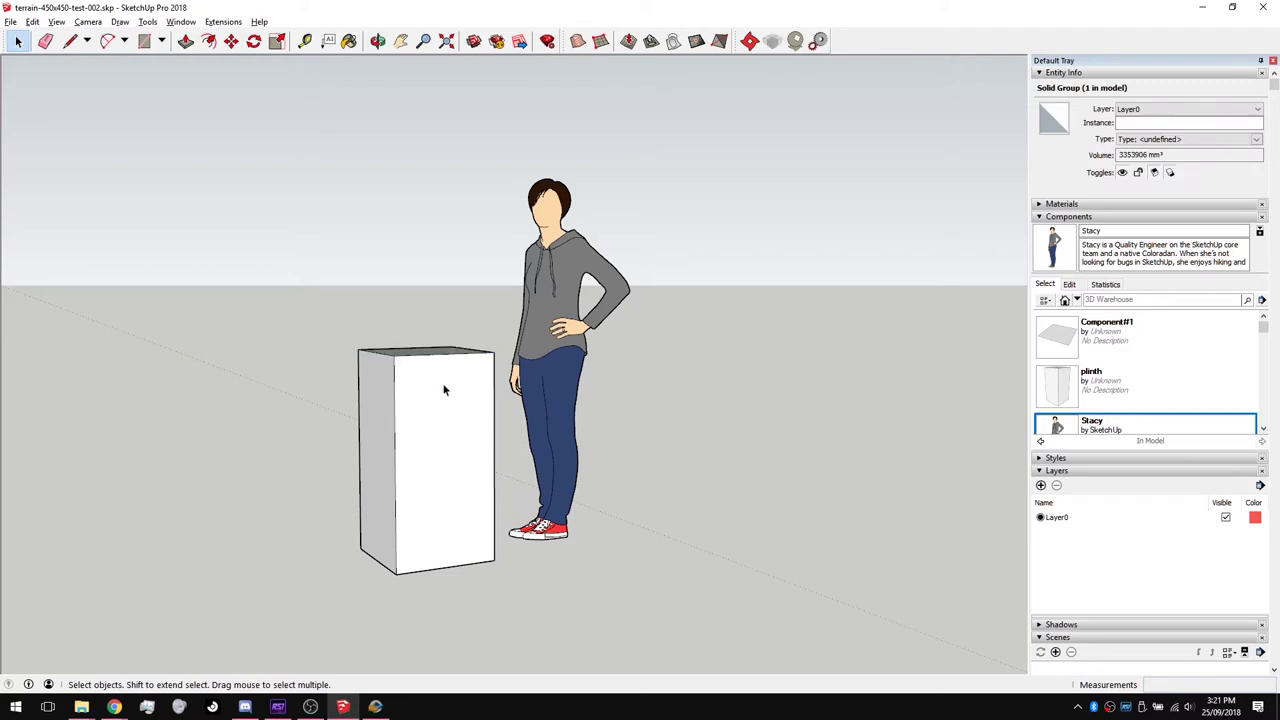
{"action": "middle_click_drag", "start_coordinate": [453, 353], "coordinate": [414, 414]}
{"action": "scroll", "coordinate": [372, 290], "scroll_direction": "up", "scroll_amount": 3}
Start a Sandbox From Scratch grid, cancelling a misplaced first corner.
{"action": "left_click", "coordinate": [119, 21]}
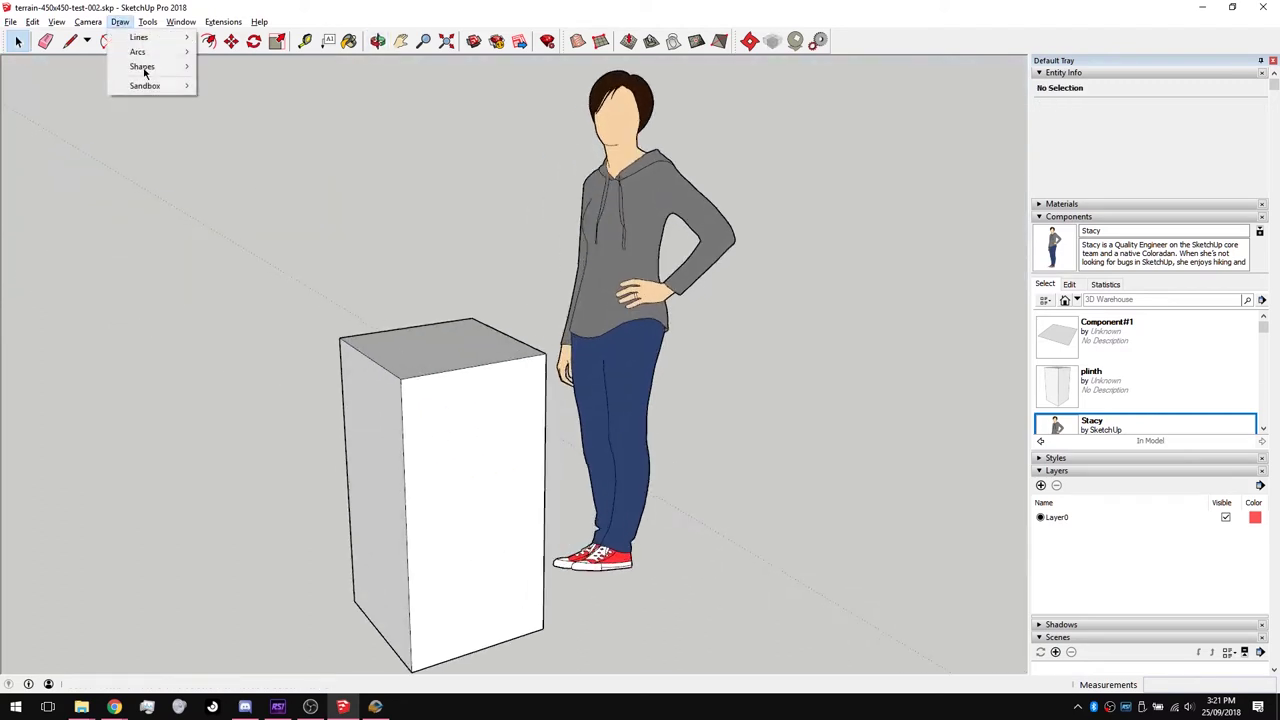
{"action": "mouse_move", "coordinate": [150, 86]}
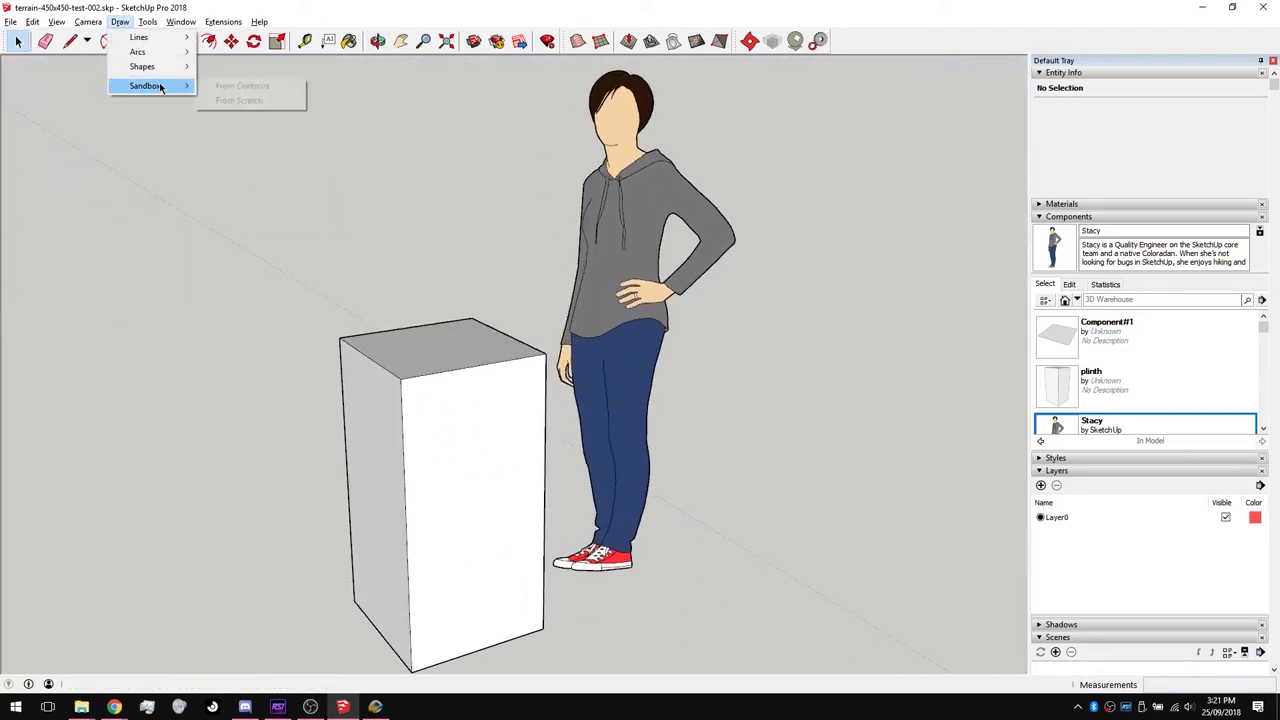
{"action": "left_click", "coordinate": [246, 101]}
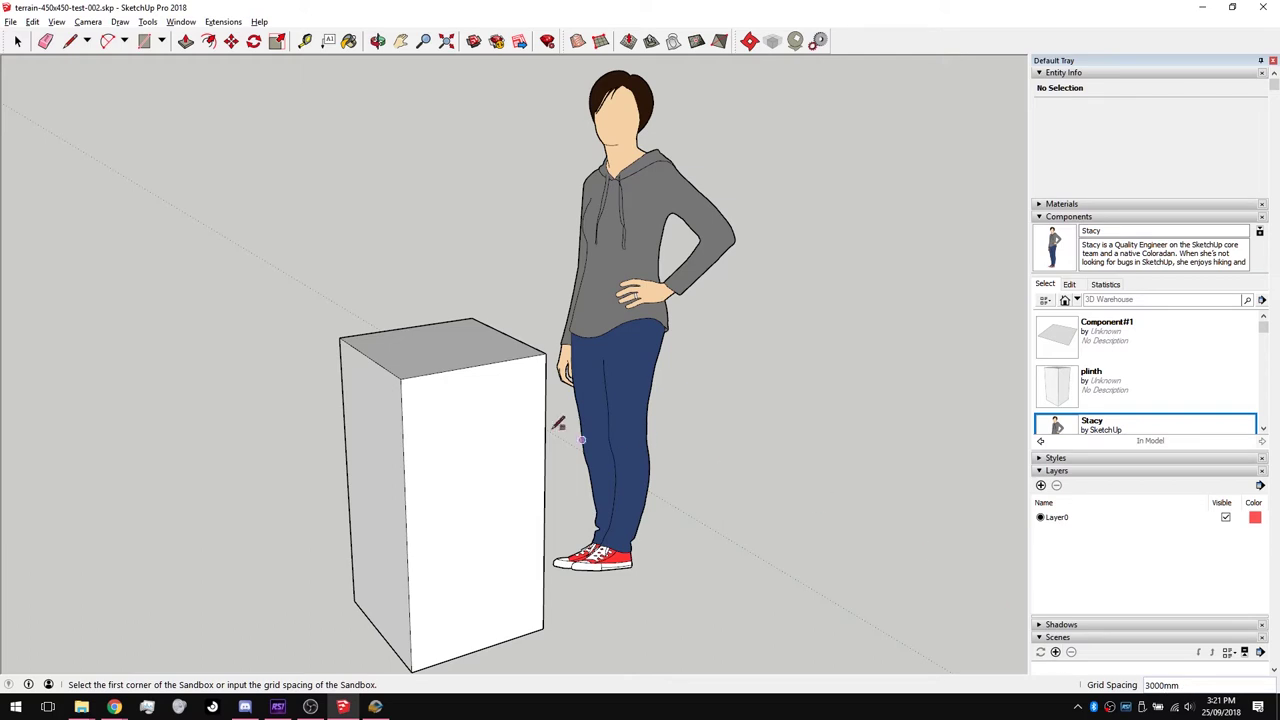
{"action": "left_click", "coordinate": [340, 338]}
{"action": "scroll", "coordinate": [410, 360], "scroll_direction": "down", "scroll_amount": 5}
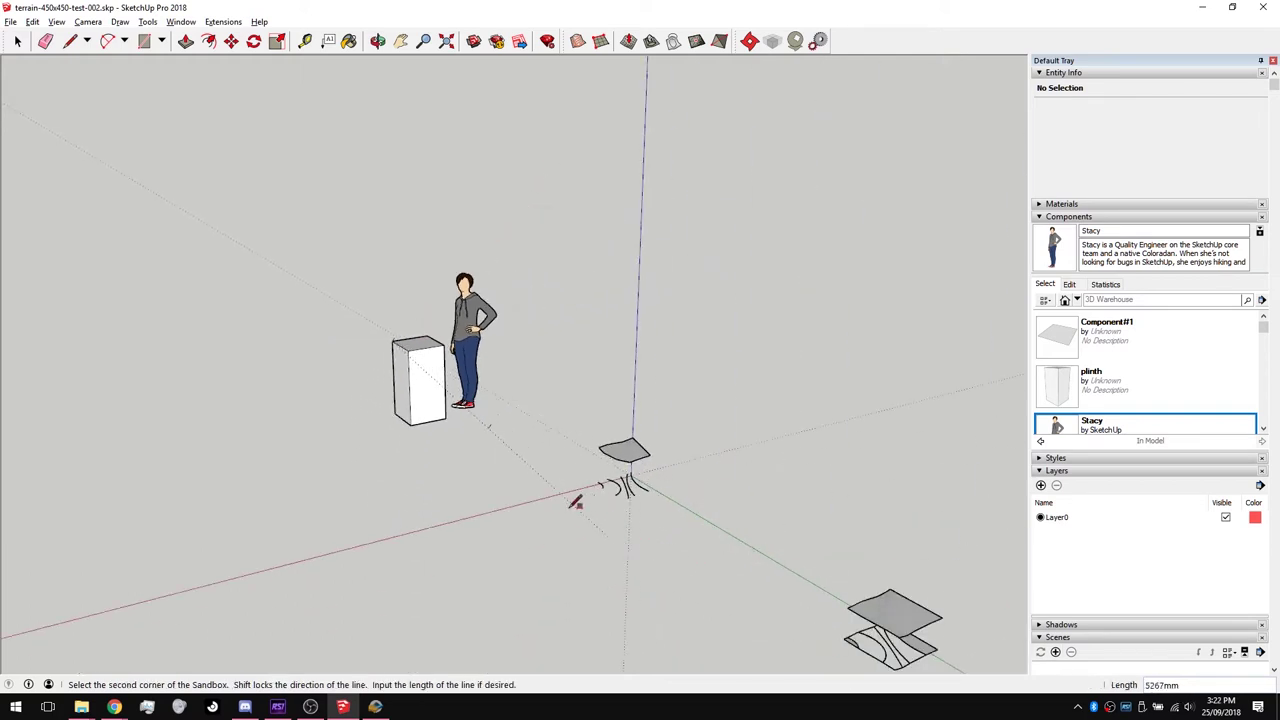
{"action": "key", "text": "Escape"}
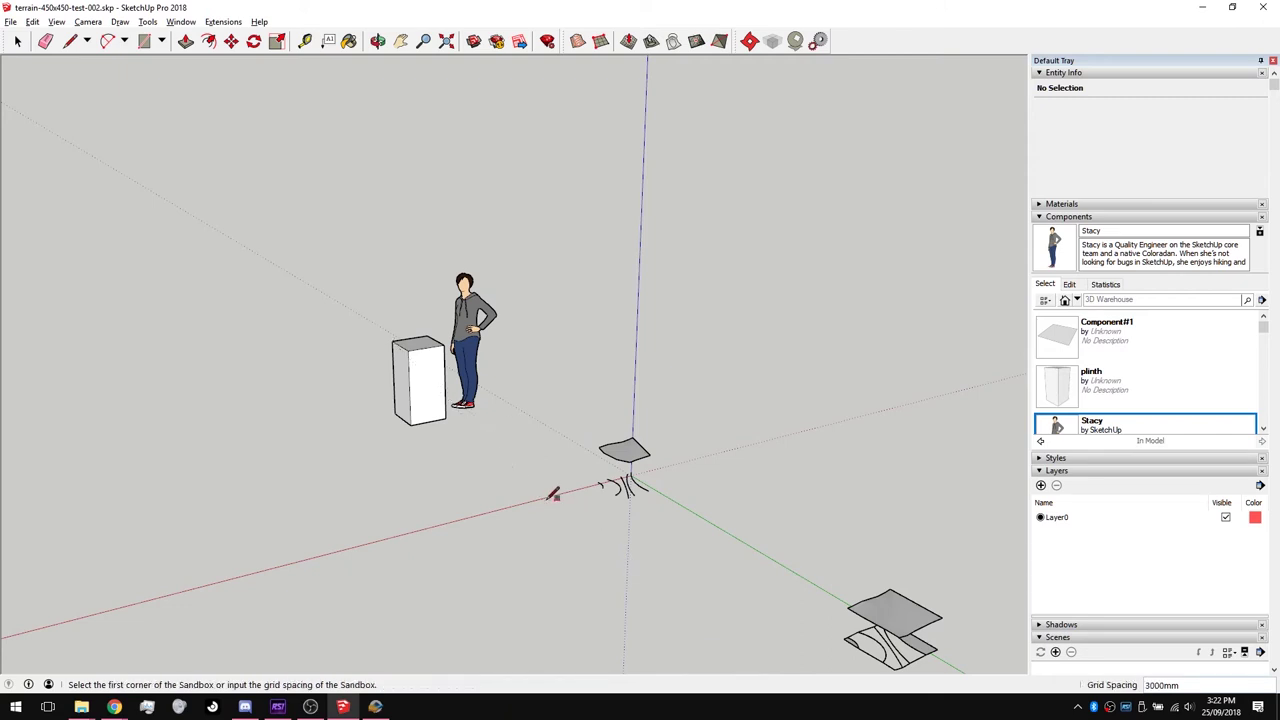
Draw a 450 × 450 mm grid at 10mm spacing from the plinth's corner across its top.
{"action": "scroll", "coordinate": [432, 358], "scroll_direction": "up", "scroll_amount": 5}
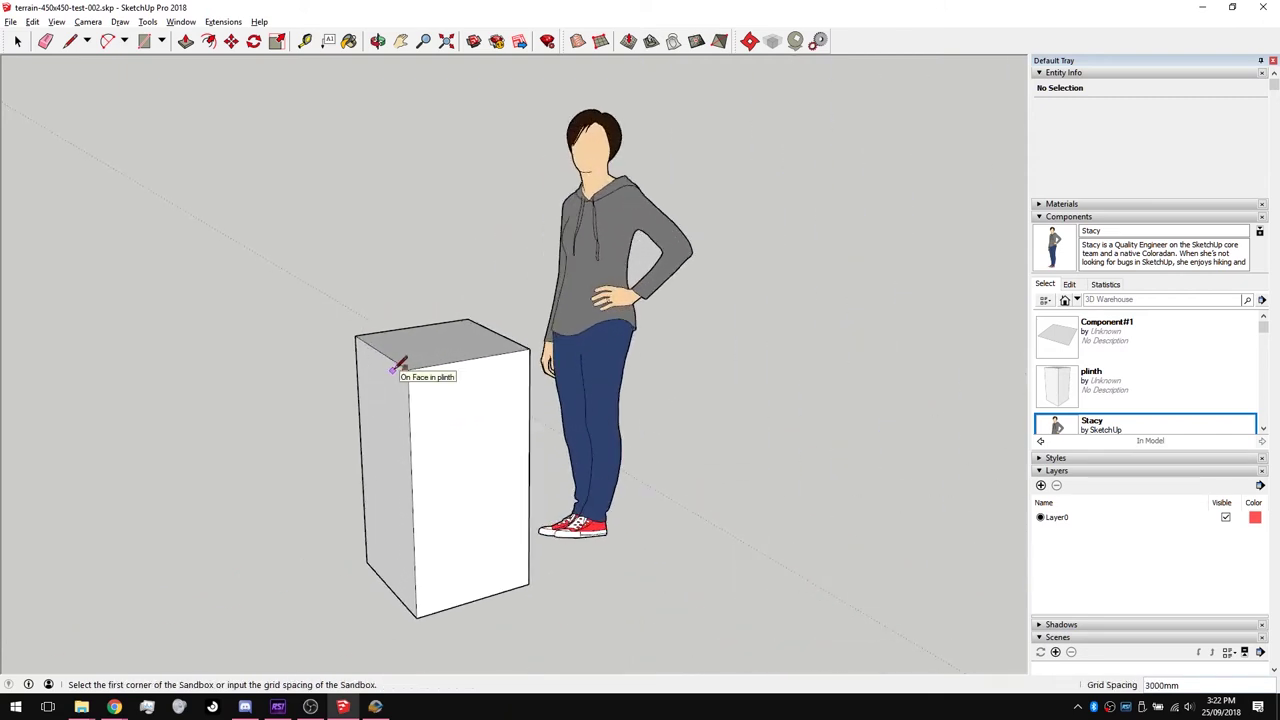
{"action": "scroll", "coordinate": [393, 368], "scroll_direction": "up", "scroll_amount": 3}
{"action": "type", "text": "mm"}
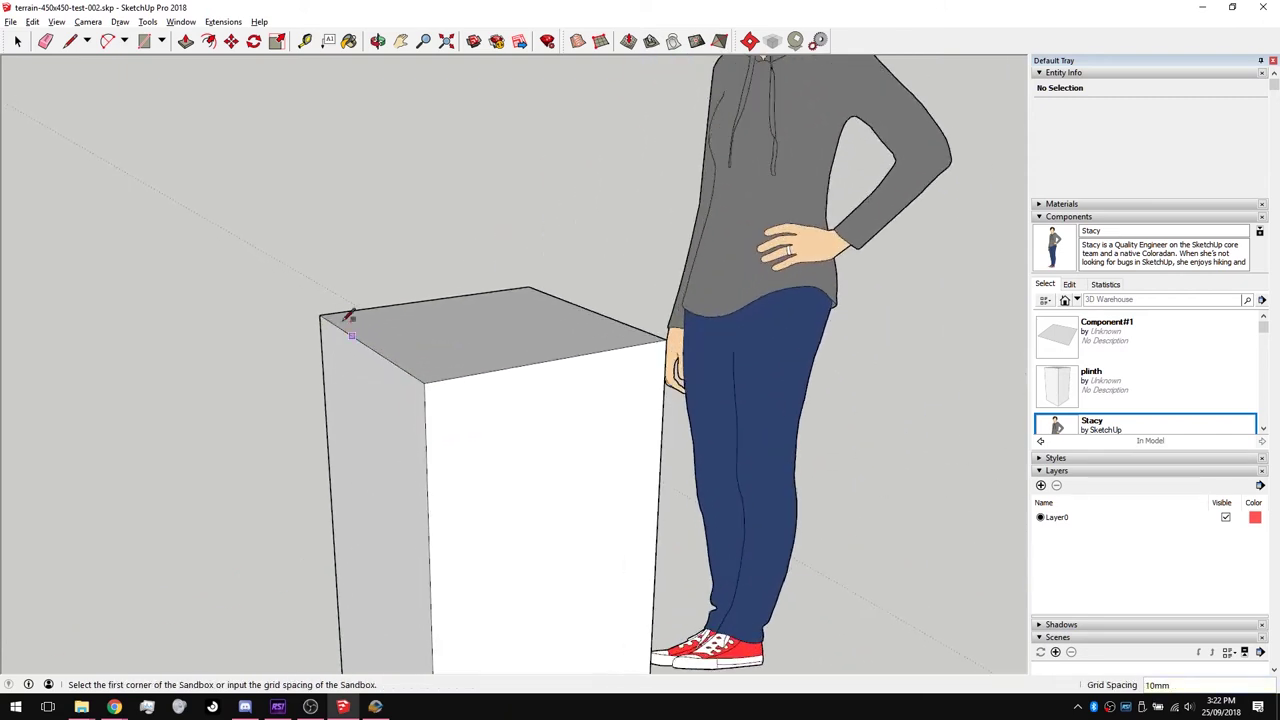
{"action": "left_click", "coordinate": [320, 315]}
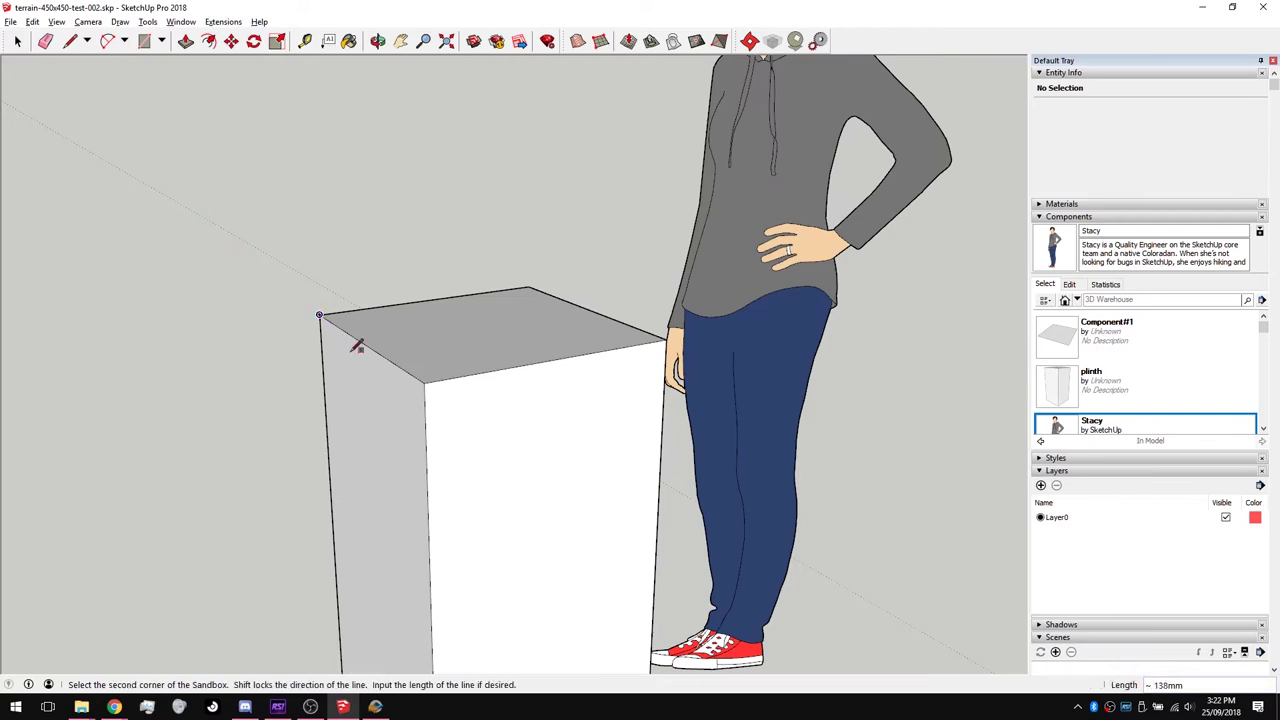
{"action": "left_click", "coordinate": [427, 382]}
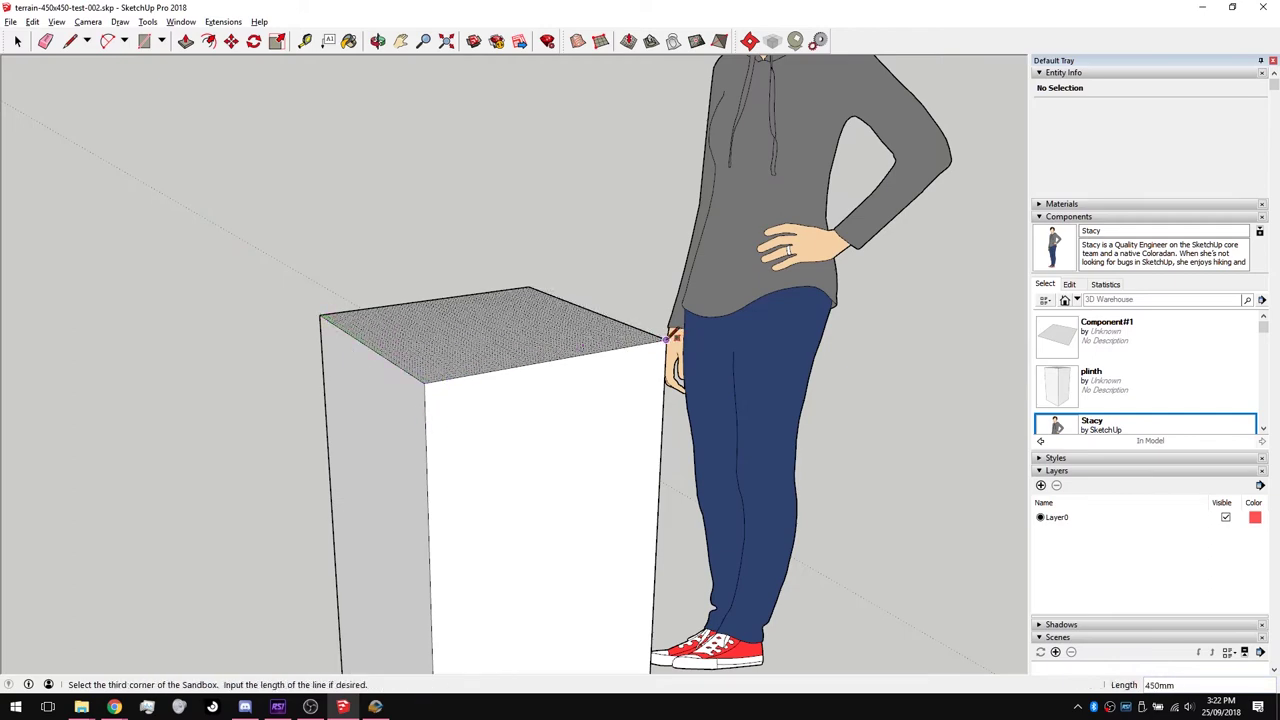
{"action": "left_click", "coordinate": [666, 340]}
{"action": "middle_click_drag", "start_coordinate": [494, 322], "coordinate": [514, 491]}
{"action": "scroll", "coordinate": [443, 391], "scroll_direction": "up", "scroll_amount": 3}
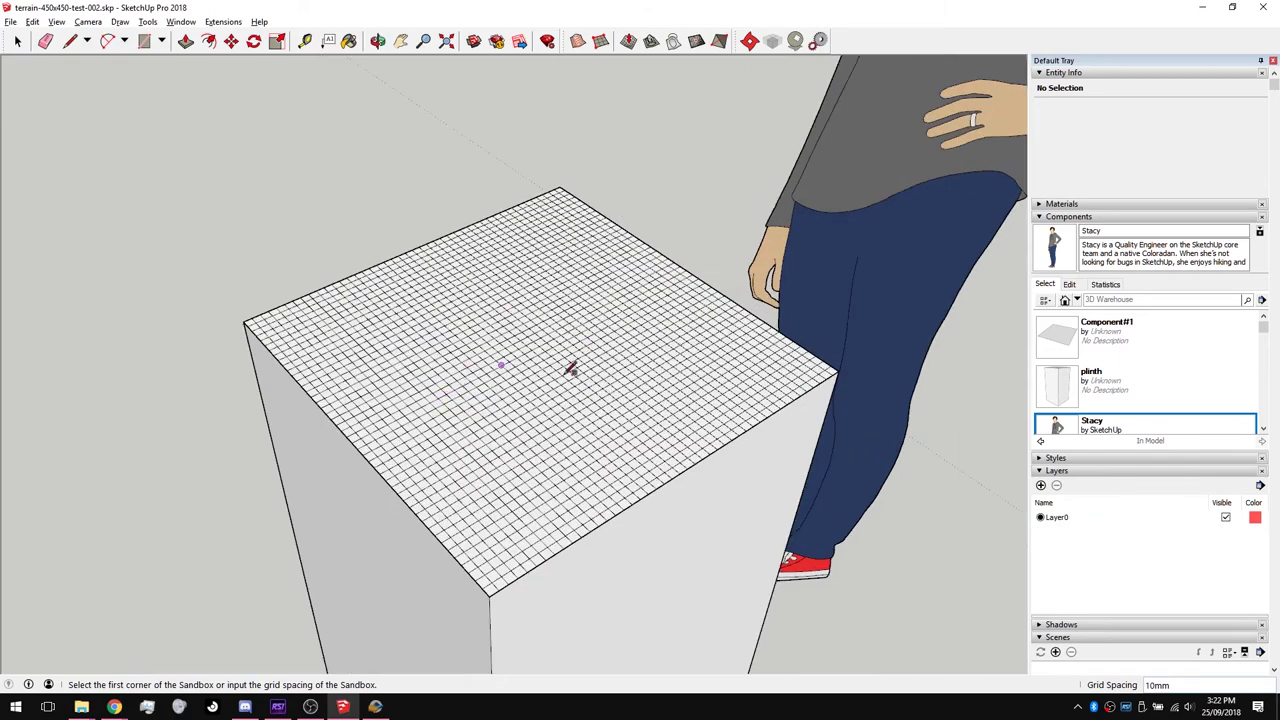
{"action": "middle_click_drag", "start_coordinate": [570, 369], "coordinate": [465, 335]}
{"action": "middle_click_drag", "start_coordinate": [537, 354], "coordinate": [502, 333]}
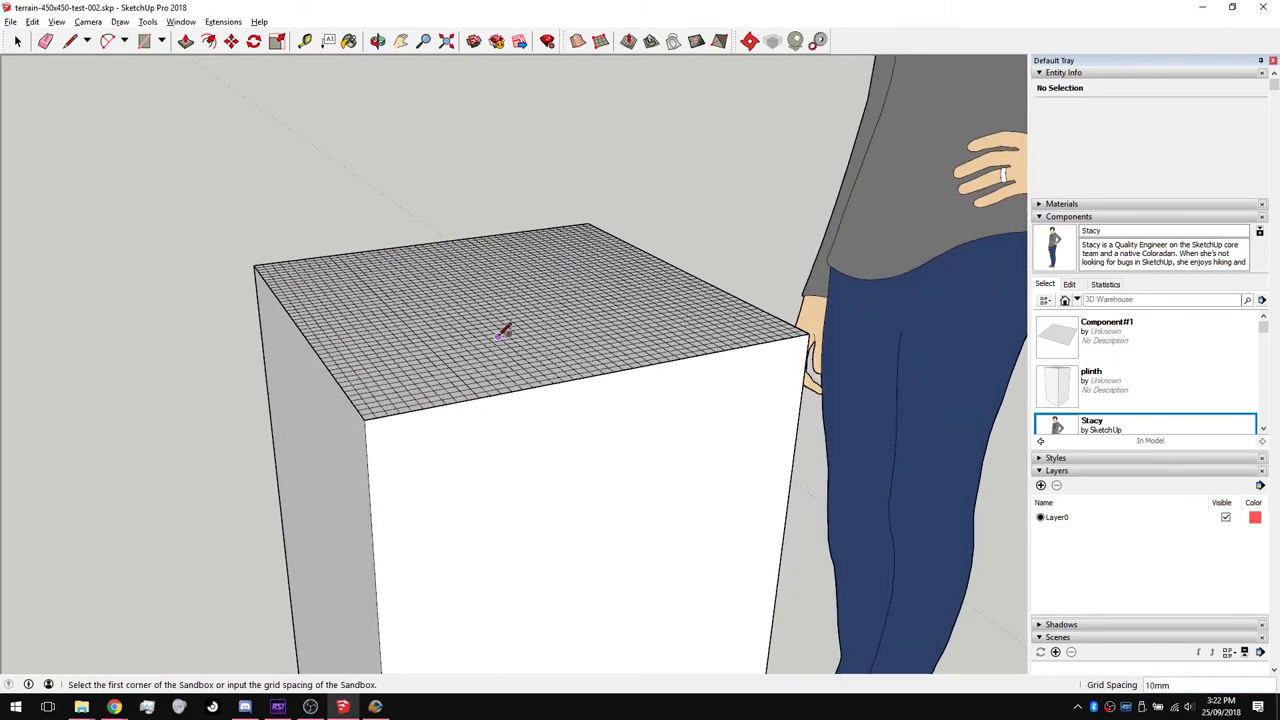
{"action": "left_click", "coordinate": [17, 41]}
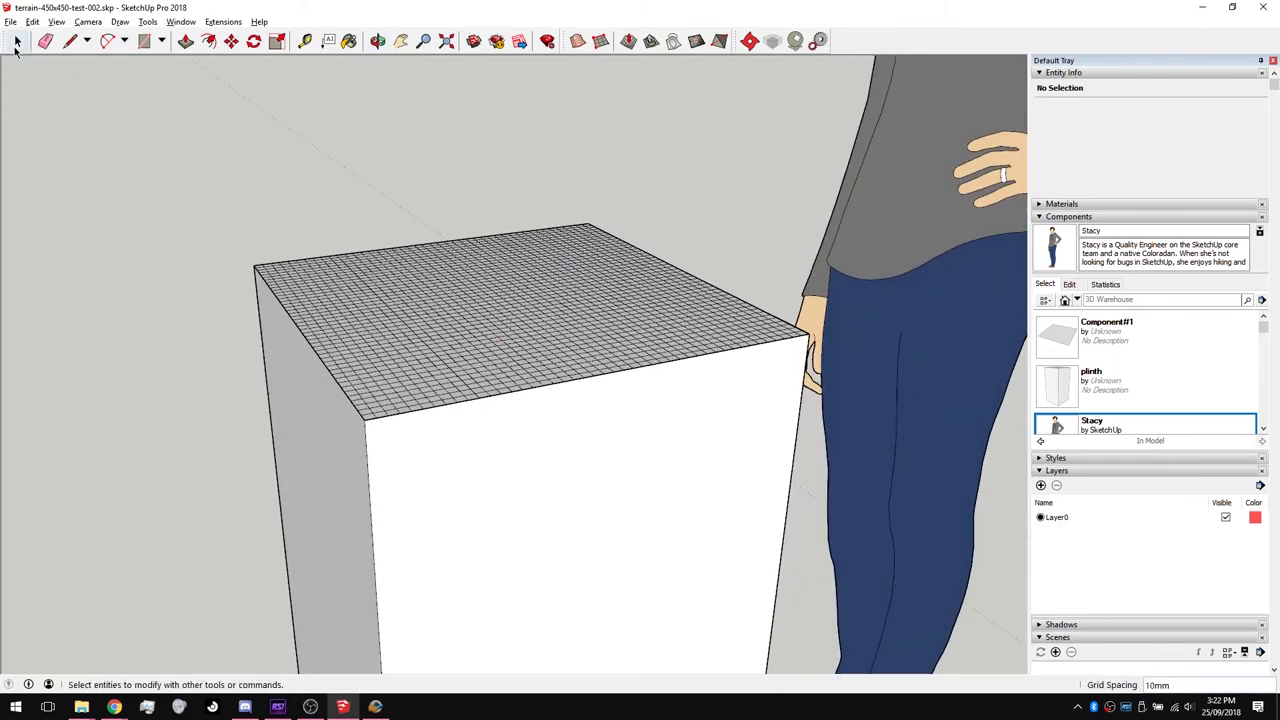
Select the grid group and switch to the Sandbox Smoove tool.
{"action": "left_click", "coordinate": [346, 293]}
{"action": "middle_click_drag", "start_coordinate": [323, 377], "coordinate": [426, 334]}
{"action": "scroll", "coordinate": [422, 332], "scroll_direction": "down", "scroll_amount": 3}
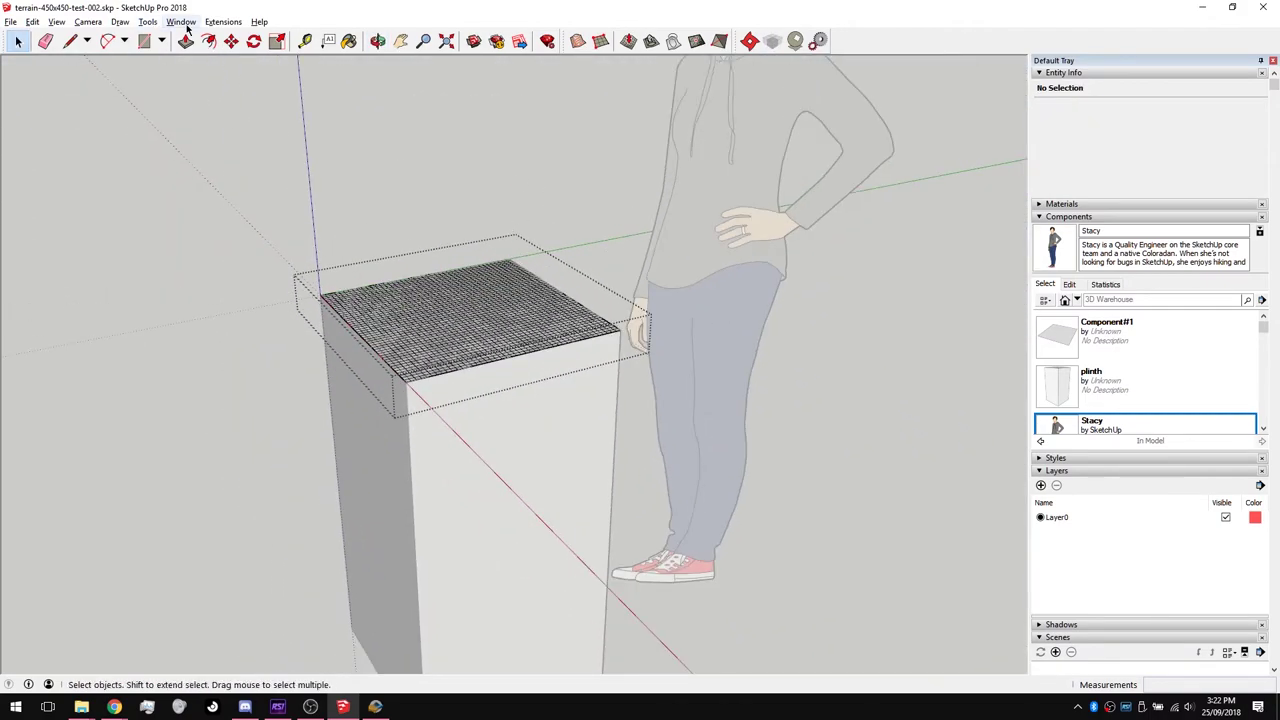
{"action": "left_click", "coordinate": [148, 22]}
{"action": "mouse_move", "coordinate": [196, 383]}
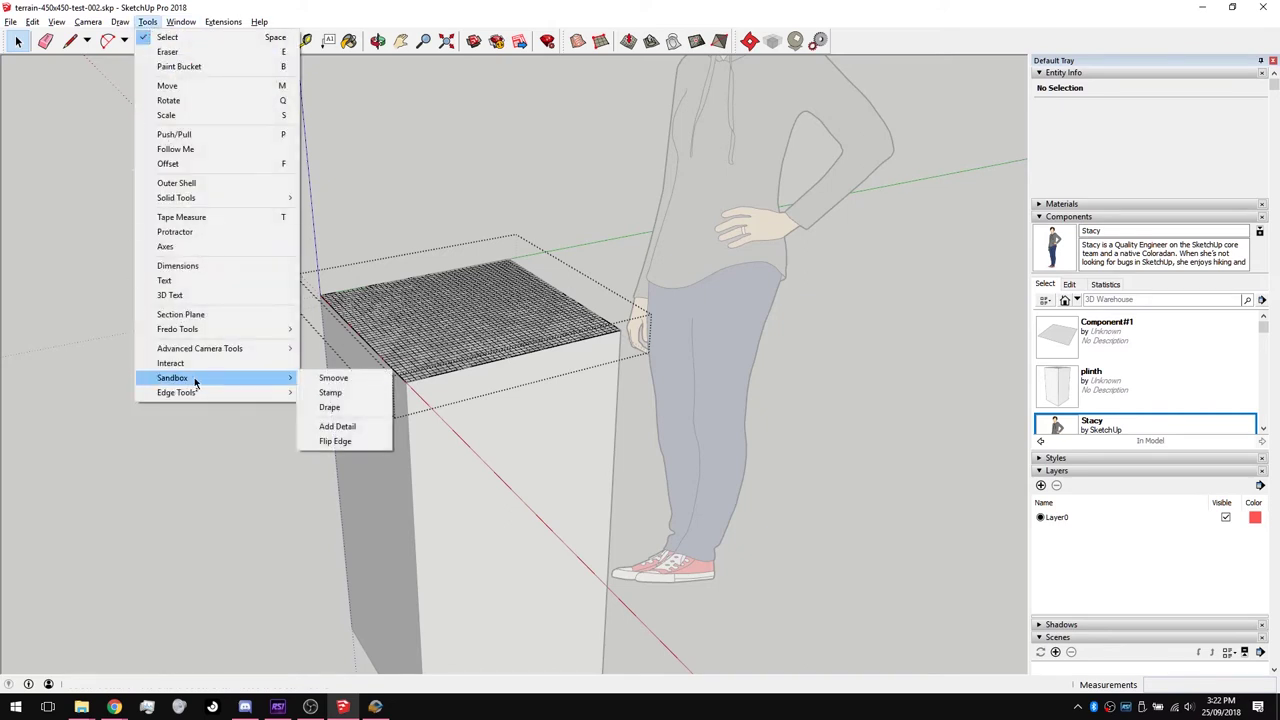
{"action": "left_click", "coordinate": [332, 392]}
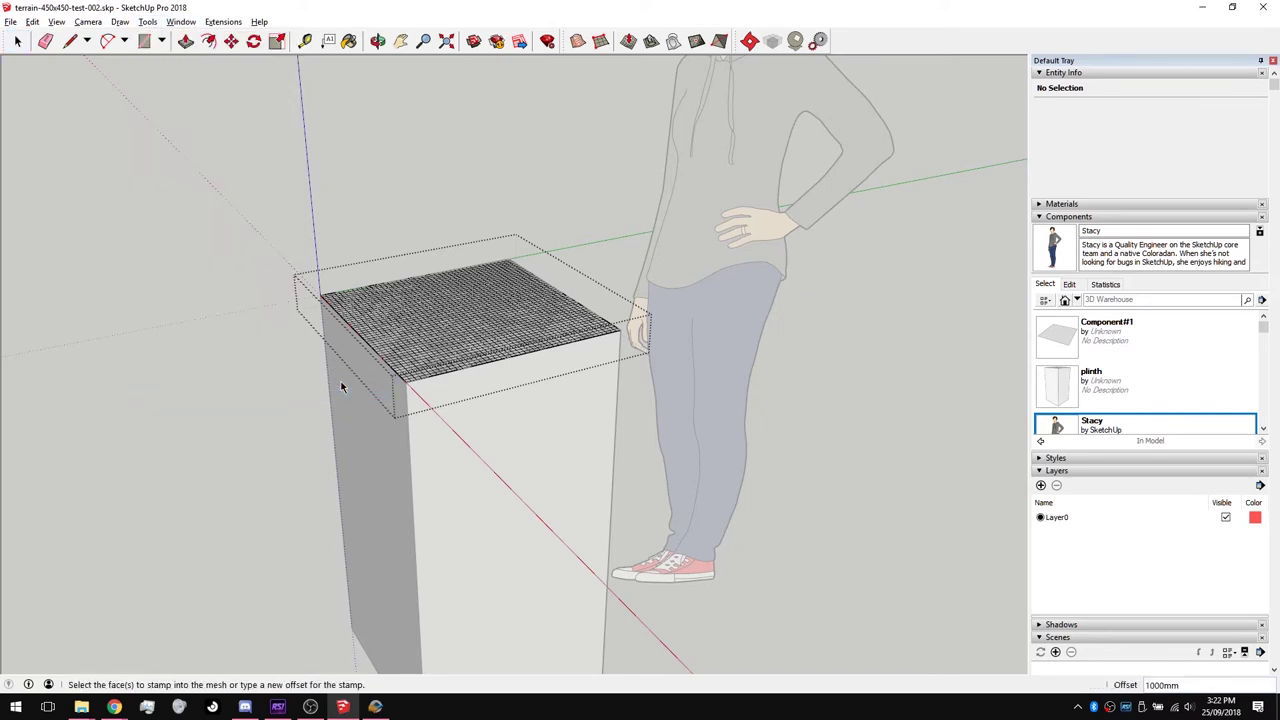
{"action": "left_click", "coordinate": [147, 22]}
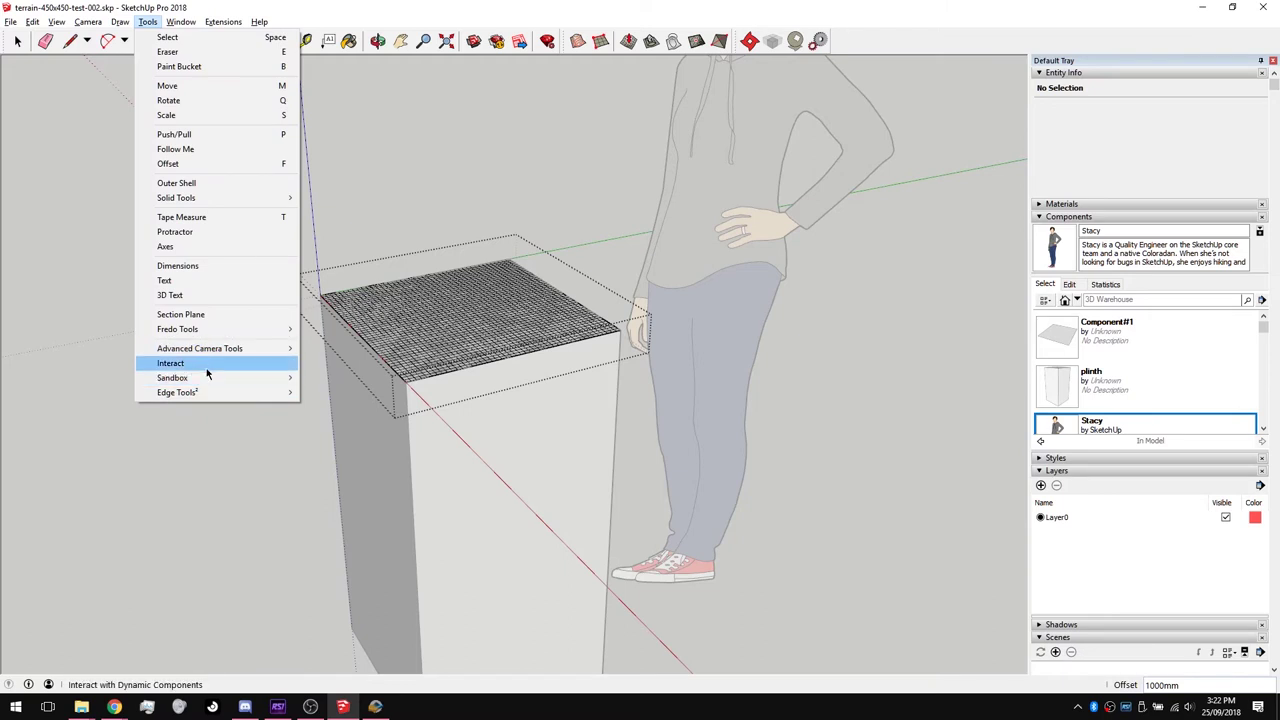
{"action": "mouse_move", "coordinate": [204, 381]}
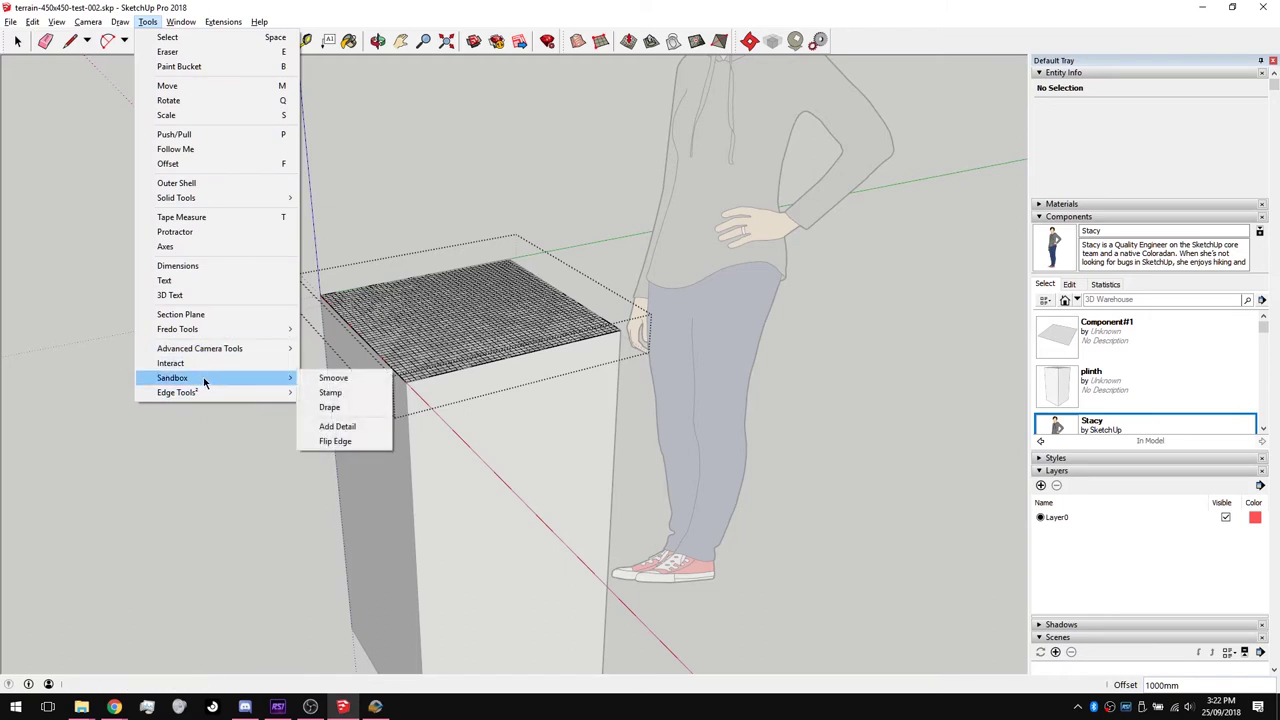
{"action": "left_click", "coordinate": [338, 382]}
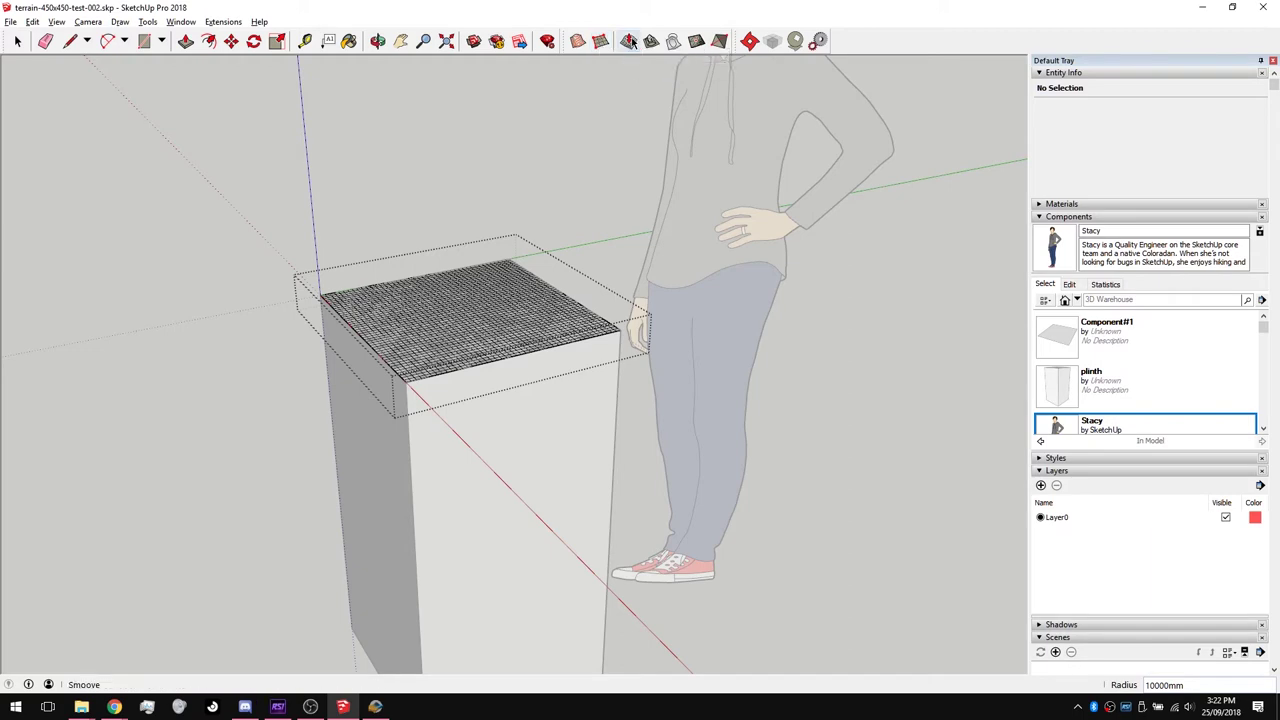
{"action": "middle_click_drag", "start_coordinate": [430, 318], "coordinate": [468, 349]}
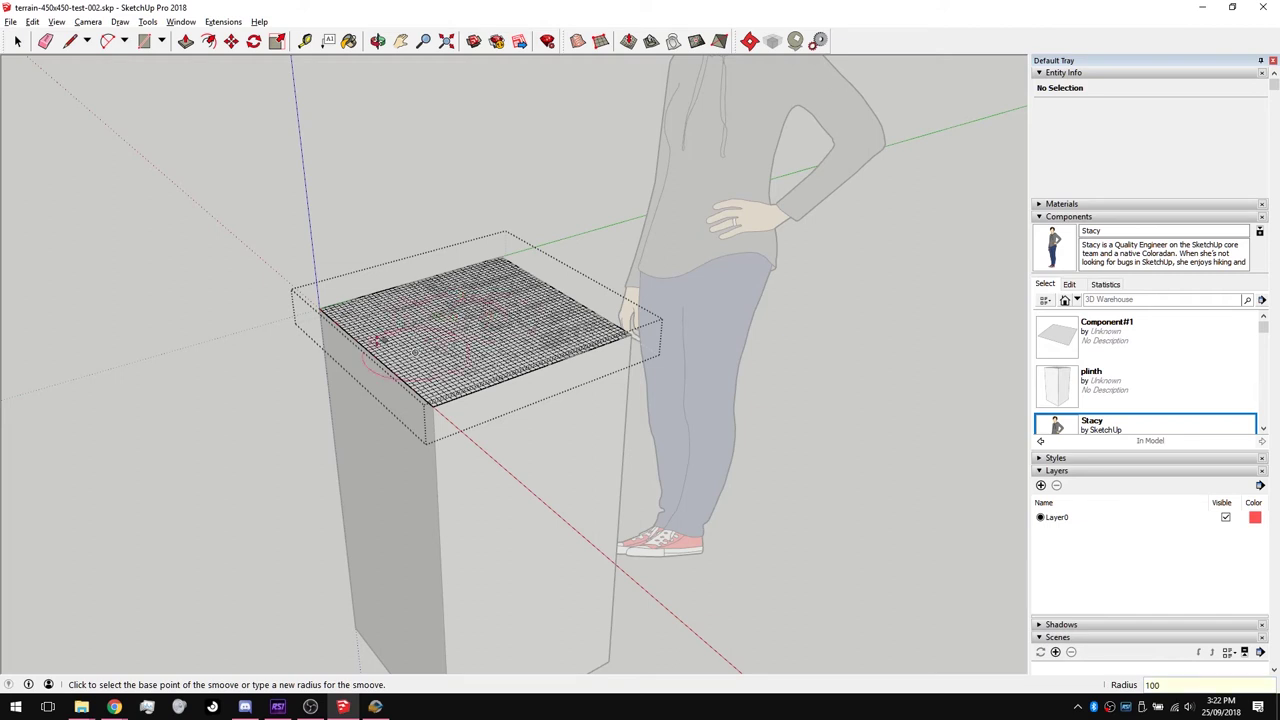
Smoove up the first few rounded hills across the middle of the grid.
{"action": "left_click", "coordinate": [405, 351]}
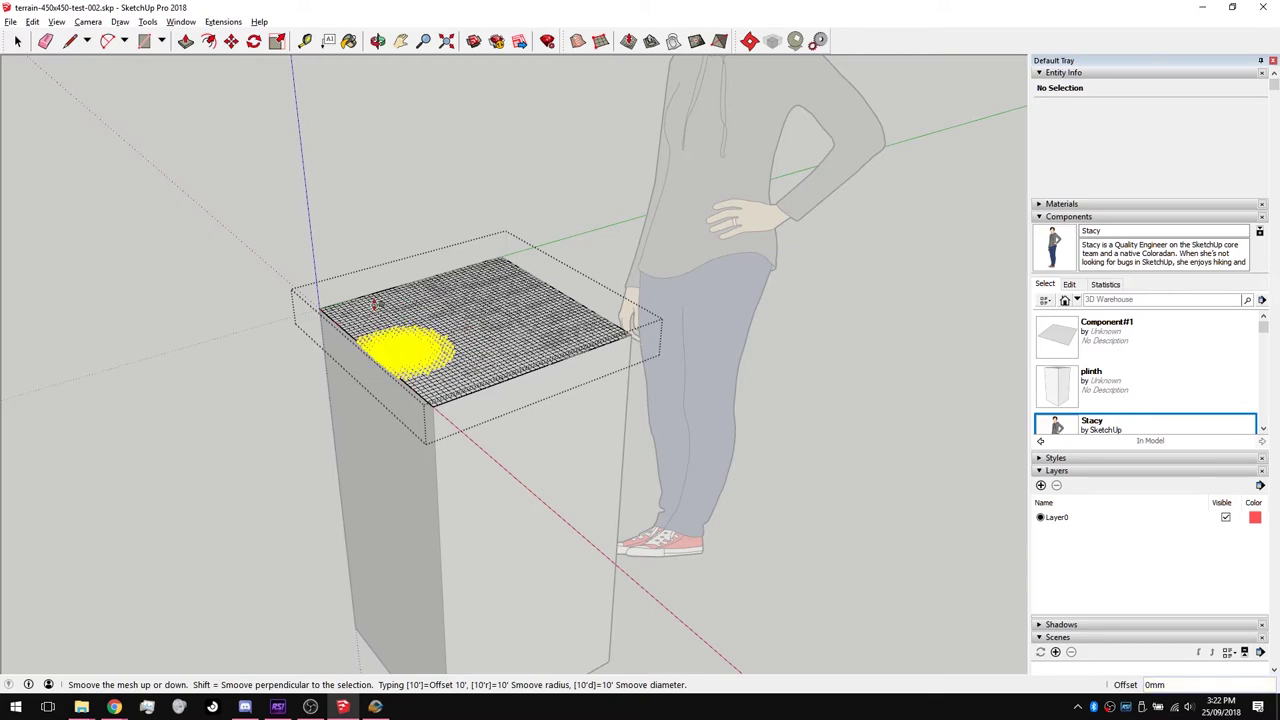
{"action": "left_click", "coordinate": [407, 330]}
{"action": "middle_click_drag", "start_coordinate": [407, 330], "coordinate": [433, 315]}
{"action": "left_click", "coordinate": [405, 325]}
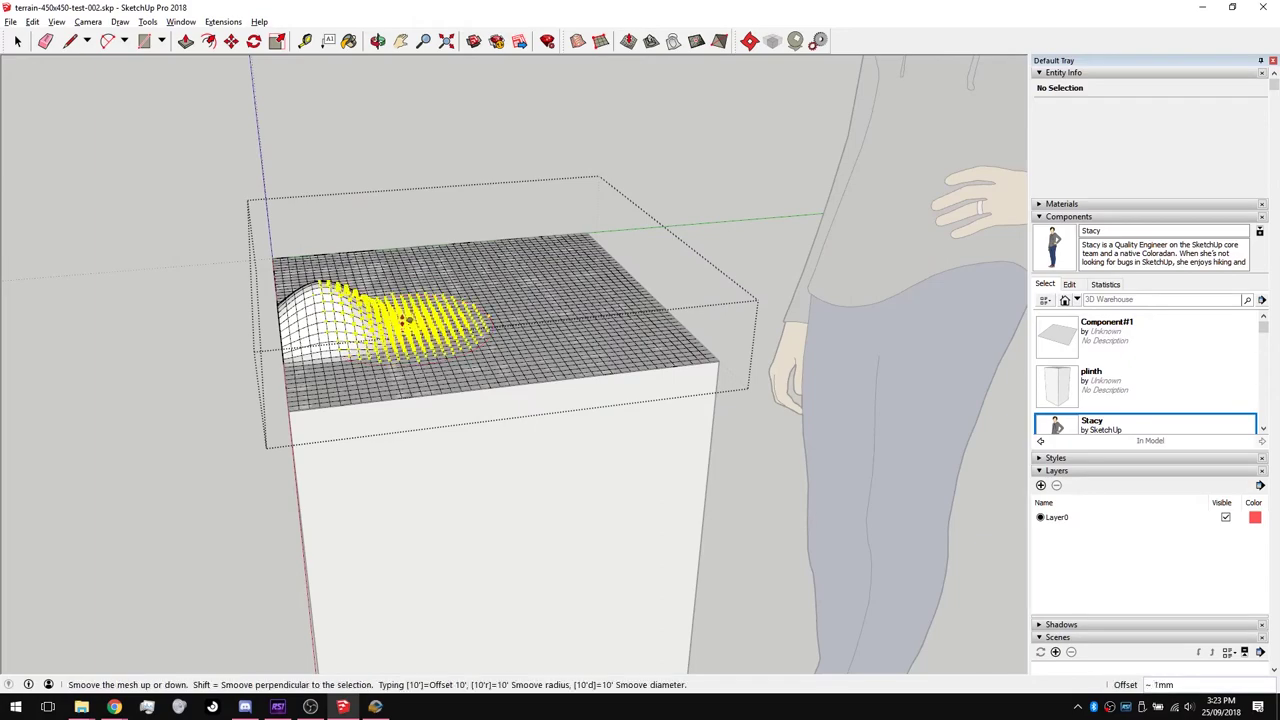
{"action": "left_click", "coordinate": [416, 352]}
{"action": "middle_click_drag", "start_coordinate": [535, 342], "coordinate": [493, 281]}
{"action": "left_click", "coordinate": [449, 292]}
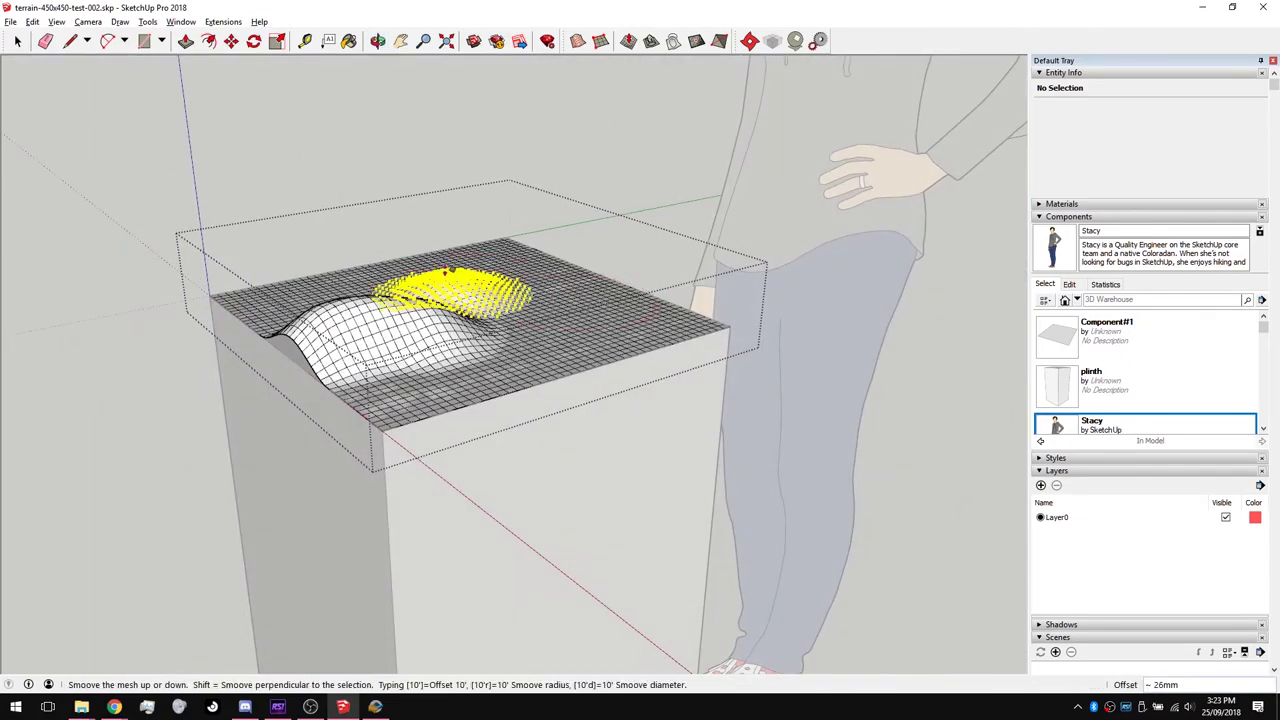
{"action": "left_click", "coordinate": [446, 269]}
{"action": "left_click", "coordinate": [551, 299]}
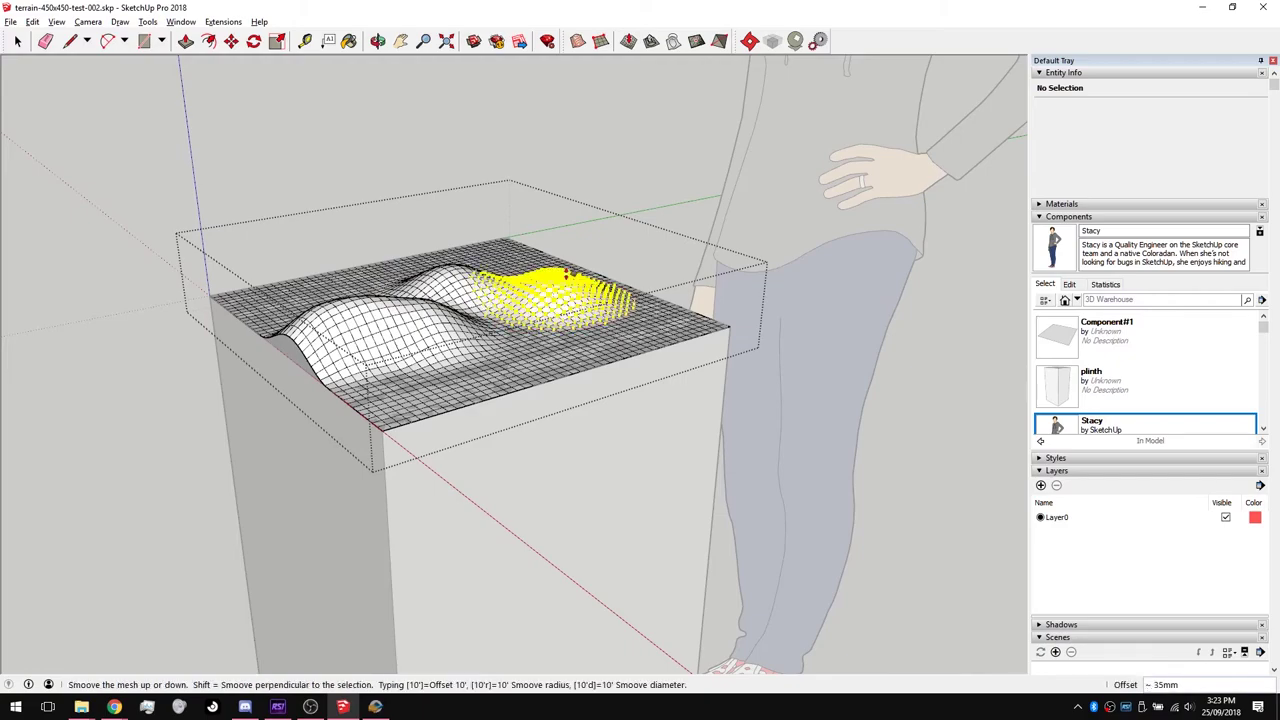
{"action": "left_click", "coordinate": [551, 280]}
{"action": "middle_click_drag", "start_coordinate": [551, 280], "coordinate": [163, 309]}
Raise another bump and curl the front-left edge up into a ridge.
{"action": "scroll", "coordinate": [450, 280], "scroll_direction": "up", "scroll_amount": 3}
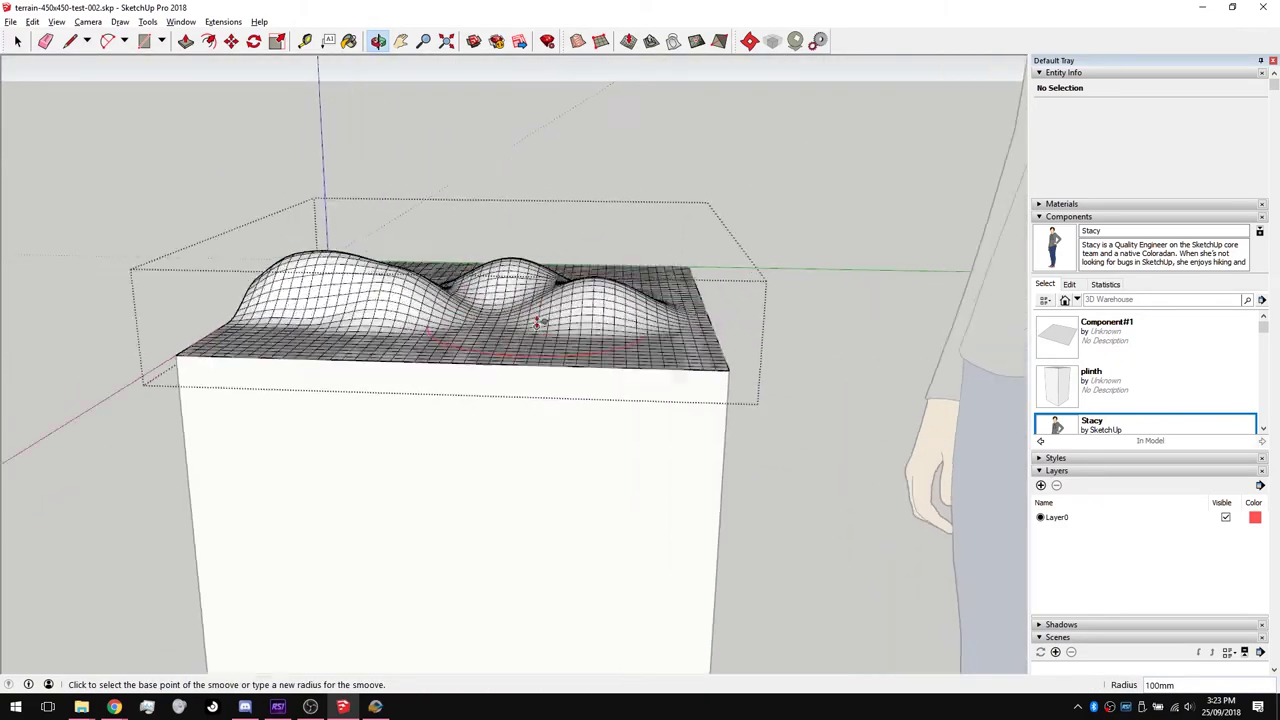
{"action": "middle_click_drag", "start_coordinate": [450, 280], "coordinate": [560, 360]}
{"action": "scroll", "coordinate": [605, 320], "scroll_direction": "up", "scroll_amount": 3}
{"action": "scroll", "coordinate": [605, 320], "scroll_direction": "down", "scroll_amount": 3}
{"action": "left_click", "coordinate": [584, 352]}
{"action": "left_click", "coordinate": [586, 343]}
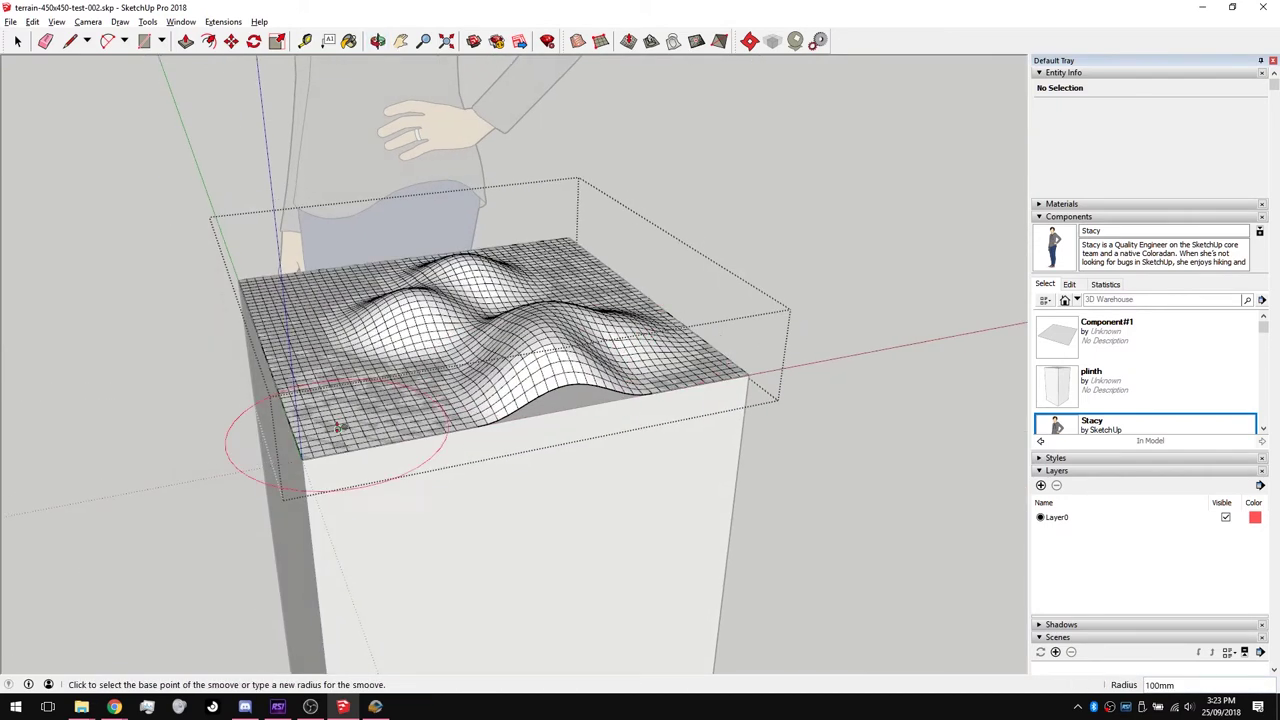
{"action": "left_click", "coordinate": [300, 405]}
{"action": "left_click", "coordinate": [299, 431]}
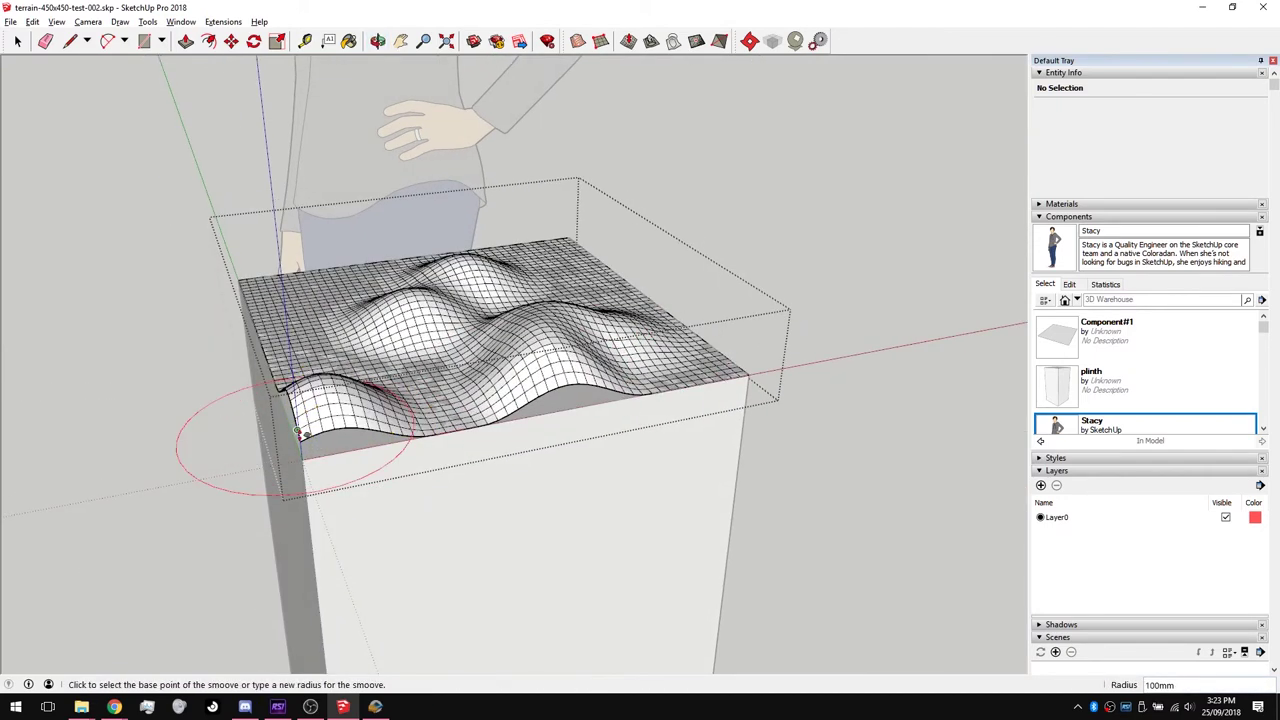
{"action": "left_click", "coordinate": [300, 432]}
{"action": "left_click", "coordinate": [300, 372]}
{"action": "middle_click_drag", "start_coordinate": [300, 372], "coordinate": [441, 374]}
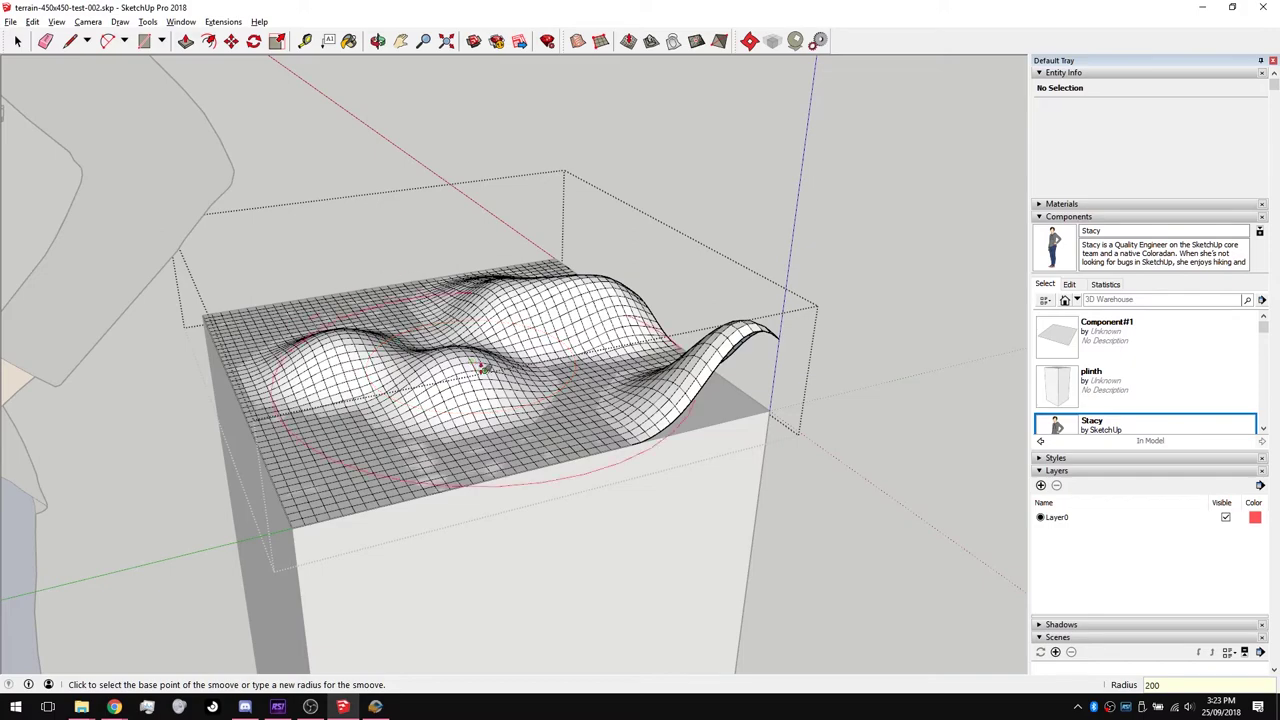
Raise larger patches over the hills, one about 58 mm, into a taller central ridge.
{"action": "left_click", "coordinate": [562, 325]}
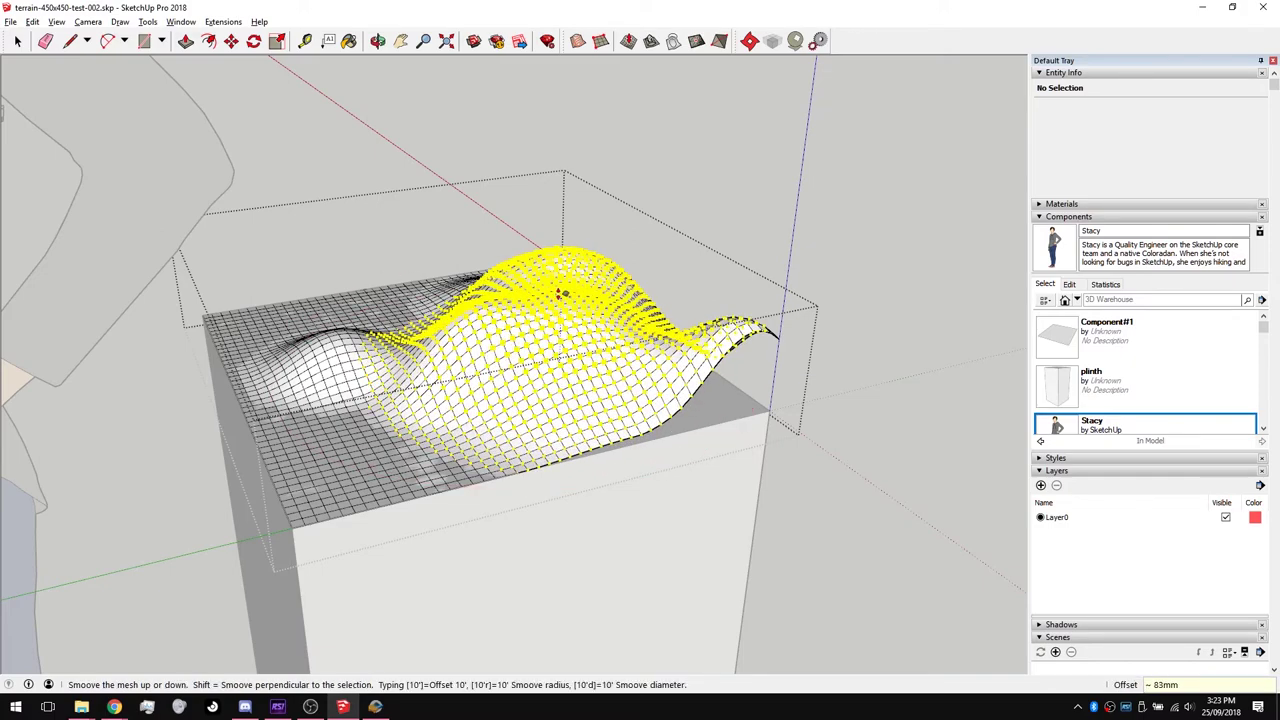
{"action": "left_click", "coordinate": [562, 293]}
{"action": "middle_click_drag", "start_coordinate": [600, 371], "coordinate": [591, 423]}
{"action": "left_click", "coordinate": [596, 418]}
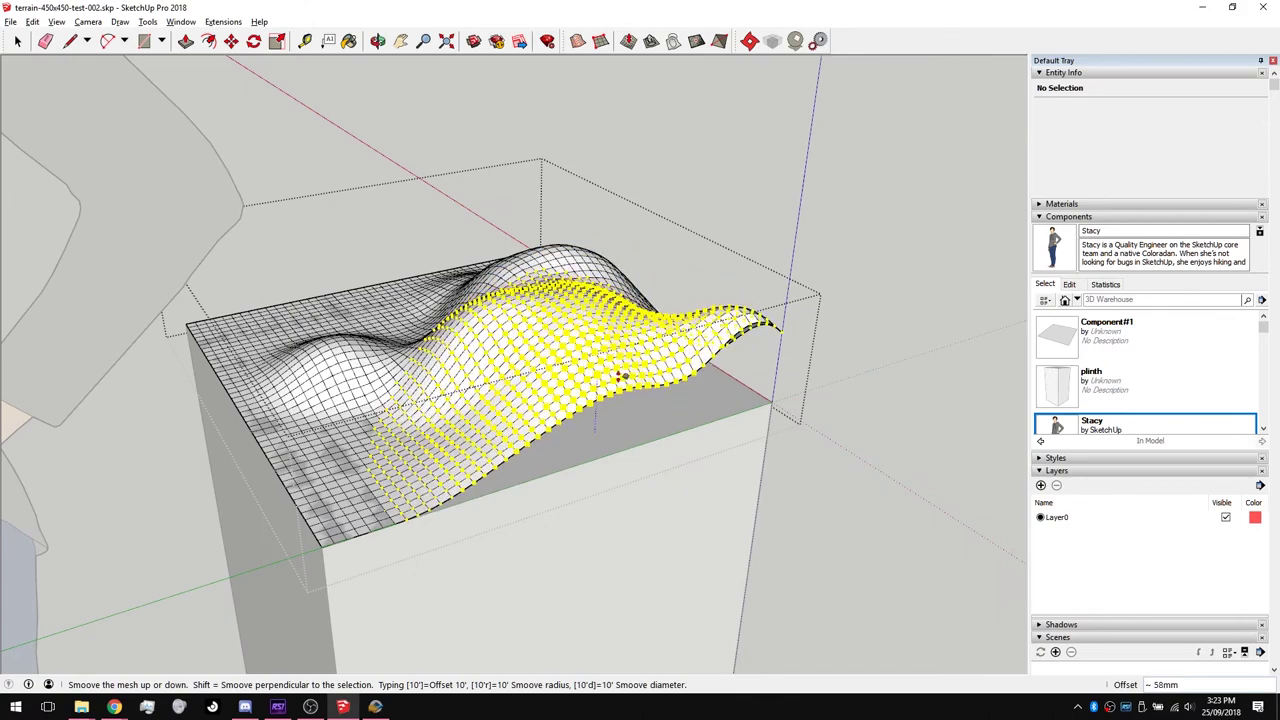
{"action": "left_click", "coordinate": [622, 376]}
{"action": "left_click", "coordinate": [503, 314]}
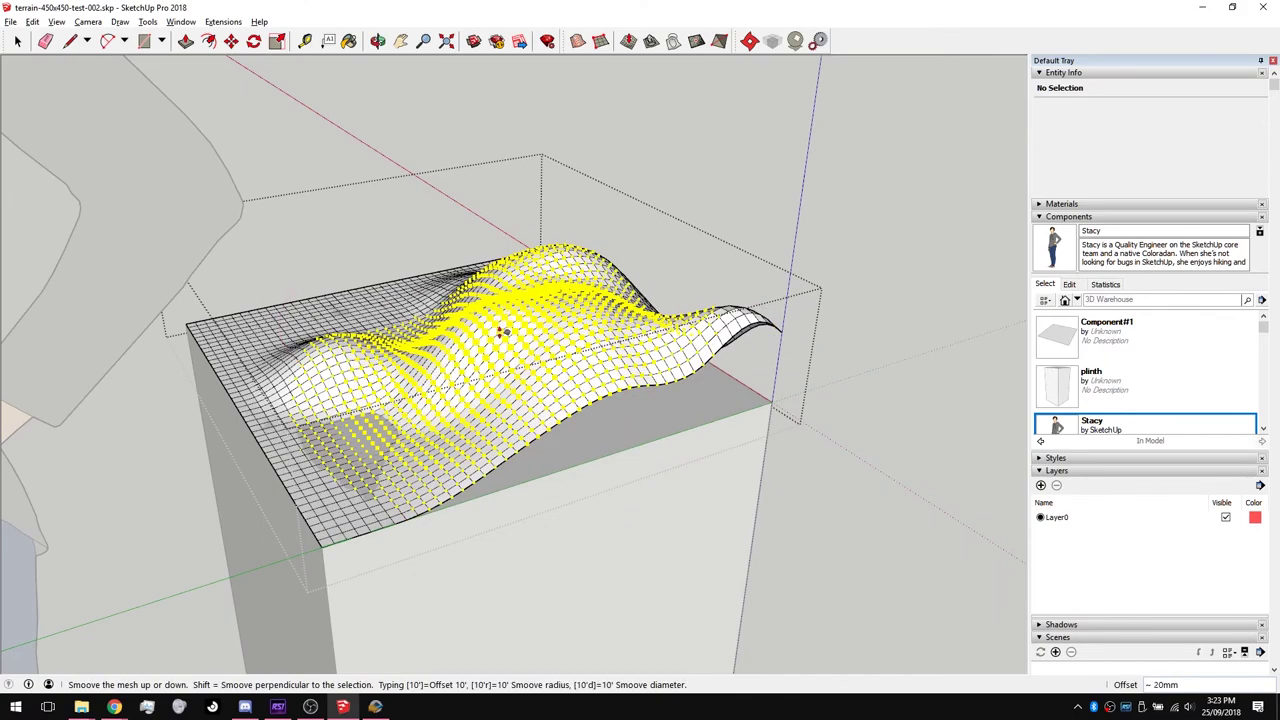
{"action": "left_click", "coordinate": [500, 337]}
{"action": "middle_click_drag", "start_coordinate": [400, 414], "coordinate": [471, 300]}
{"action": "scroll", "coordinate": [489, 400], "scroll_direction": "up", "scroll_amount": 3}
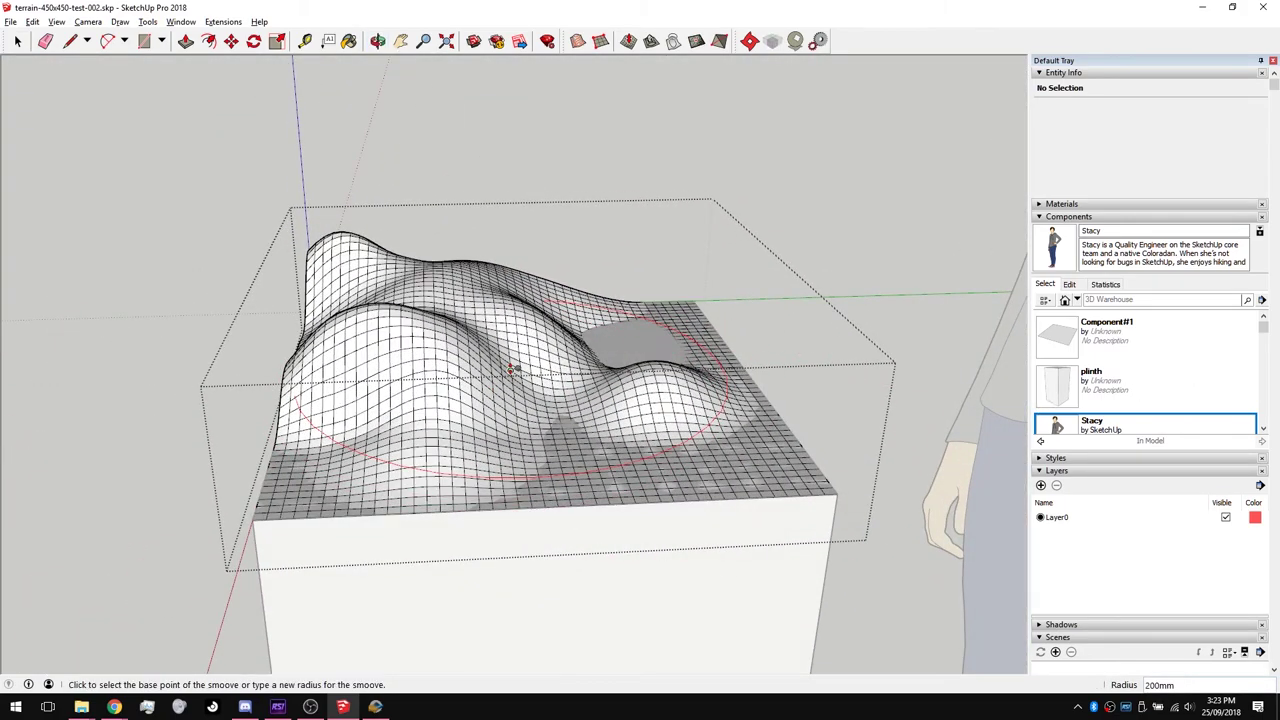
Raise several narrow 30mm-radius peaks near the terrain's front edge.
{"action": "left_click", "coordinate": [522, 450]}
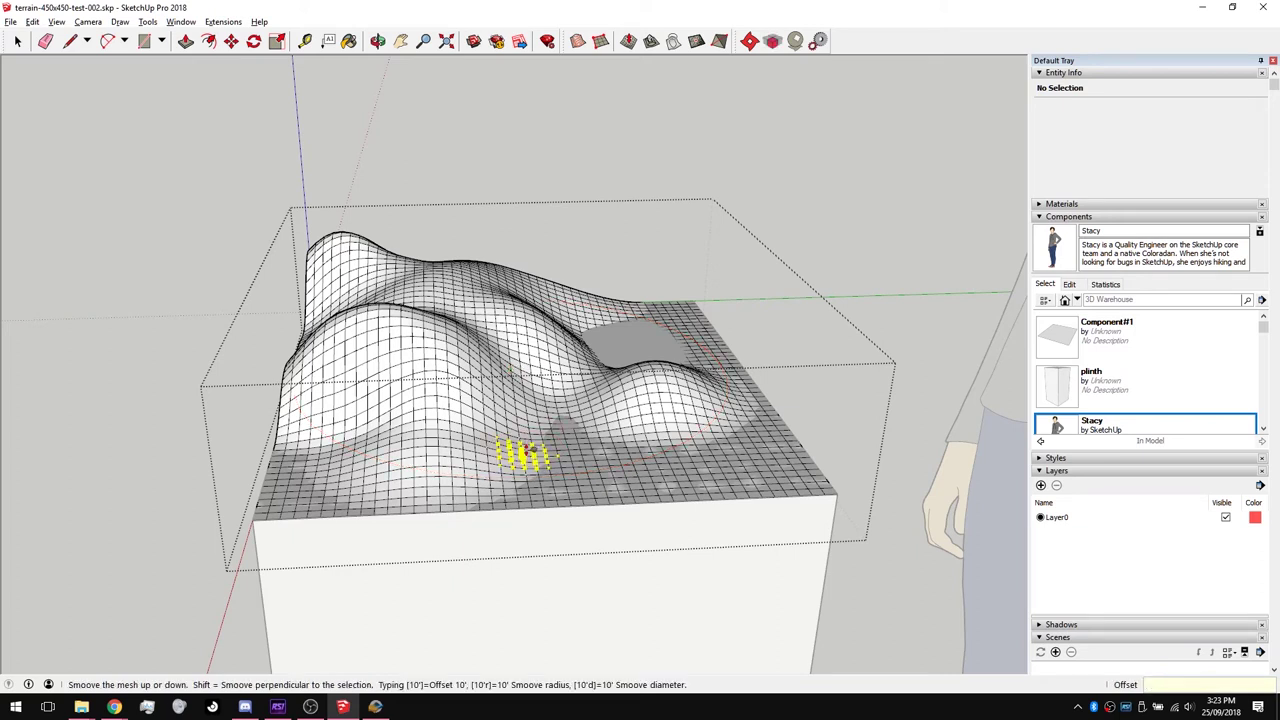
{"action": "left_click", "coordinate": [441, 376]}
{"action": "left_click", "coordinate": [450, 450]}
{"action": "left_click", "coordinate": [440, 376]}
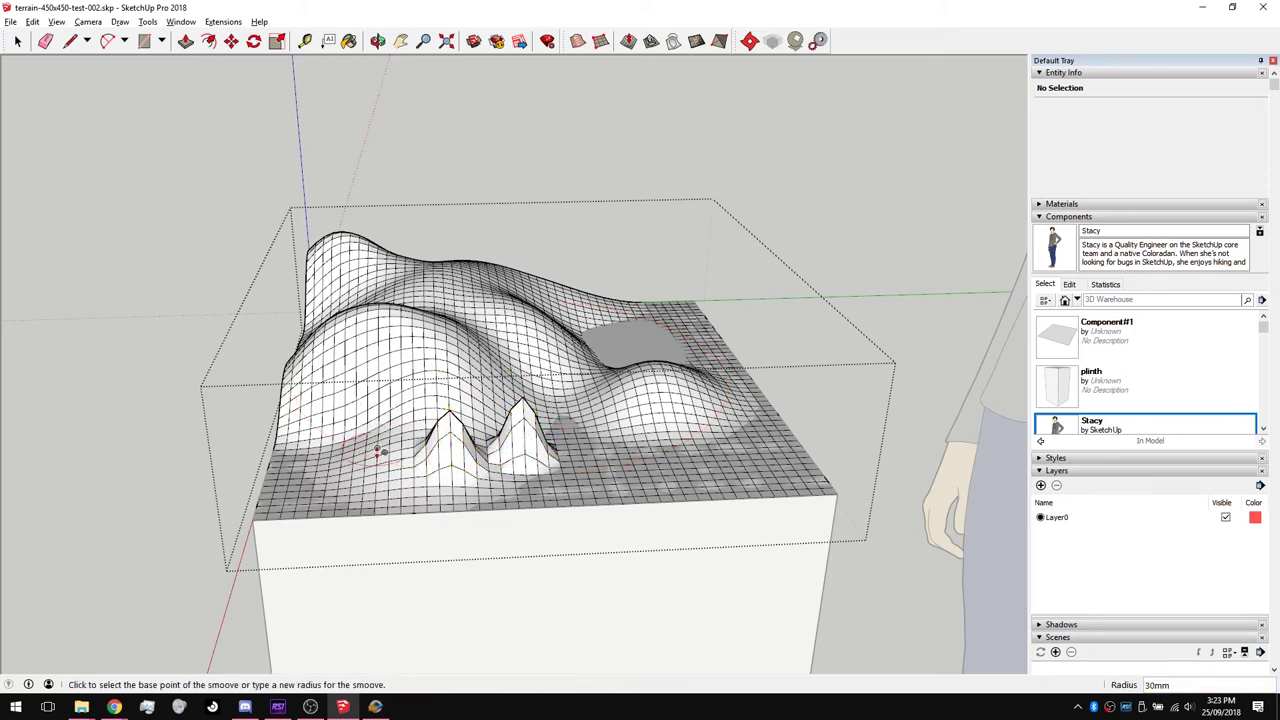
{"action": "left_click", "coordinate": [375, 450]}
{"action": "left_click", "coordinate": [420, 398]}
{"action": "middle_click_drag", "start_coordinate": [423, 394], "coordinate": [476, 404]}
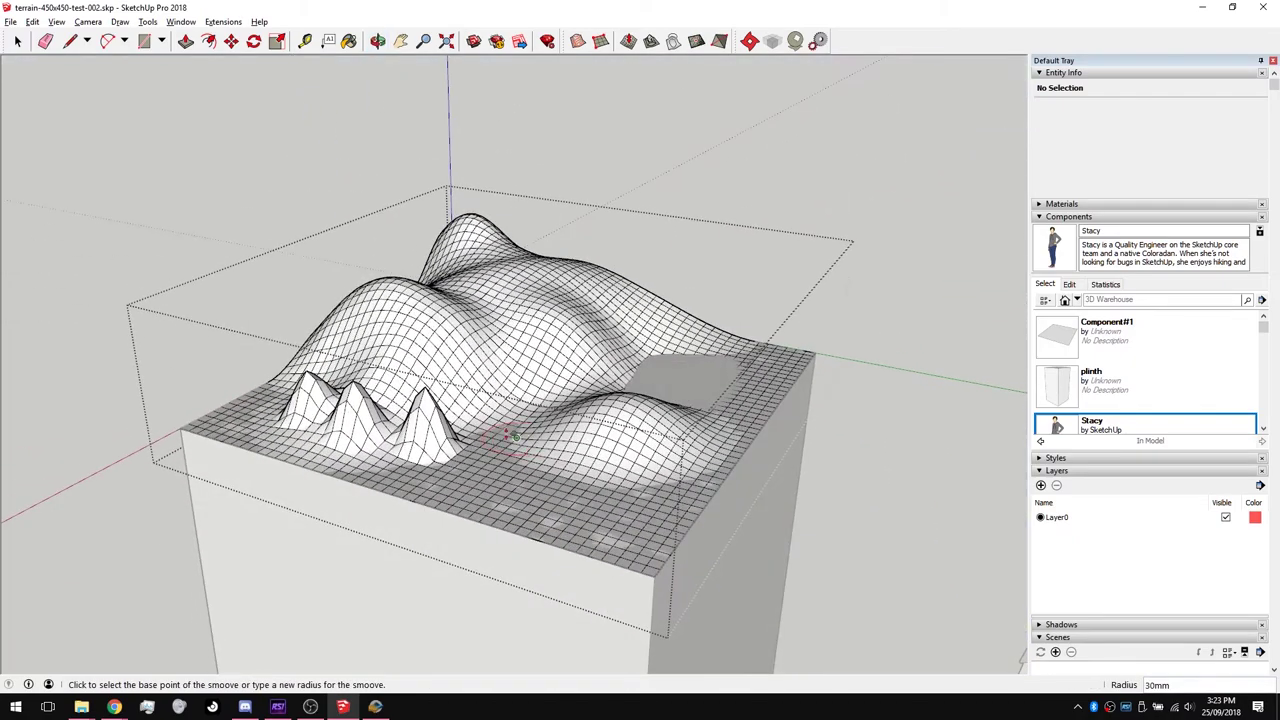
{"action": "left_click", "coordinate": [478, 400]}
{"action": "left_click", "coordinate": [443, 350]}
{"action": "middle_click_drag", "start_coordinate": [443, 350], "coordinate": [590, 420]}
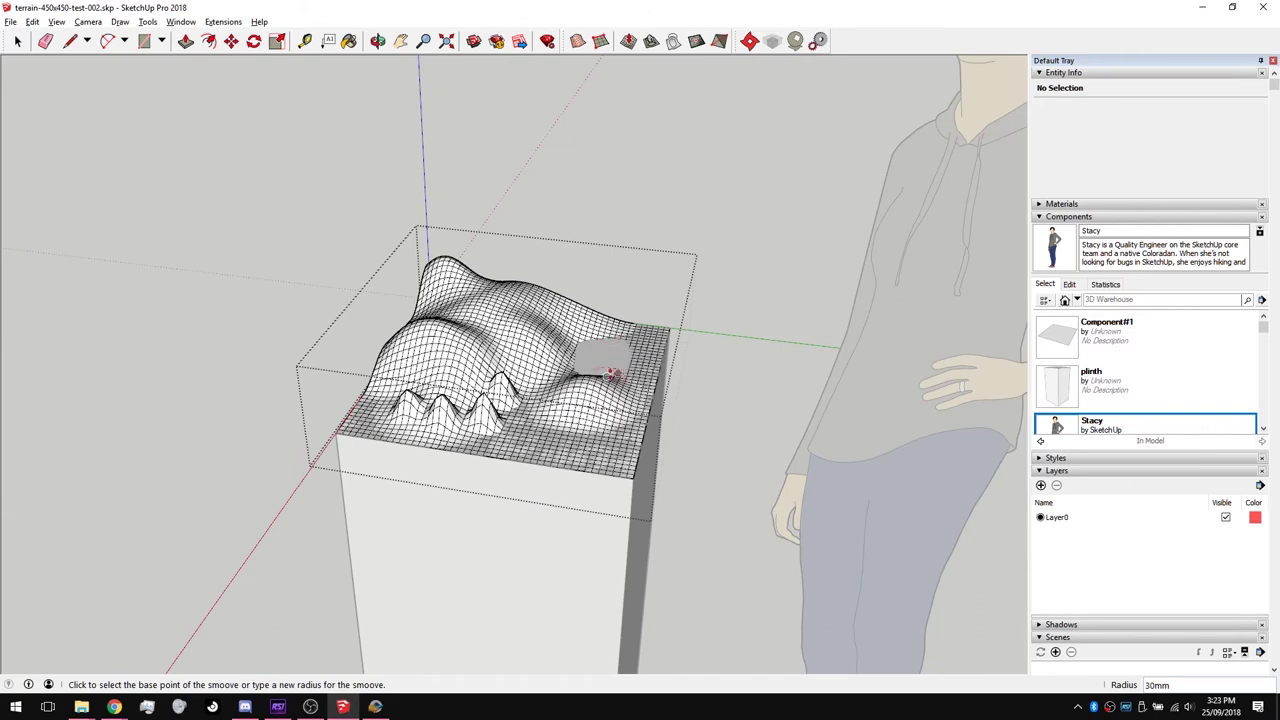
{"action": "left_click", "coordinate": [528, 447]}
{"action": "middle_click_drag", "start_coordinate": [514, 457], "coordinate": [480, 342]}
Move the whole terrain group up about 70 mm along the blue axis above the plinth.
{"action": "key", "text": "space"}
{"action": "left_click", "coordinate": [301, 285]}
{"action": "left_click", "coordinate": [481, 350]}
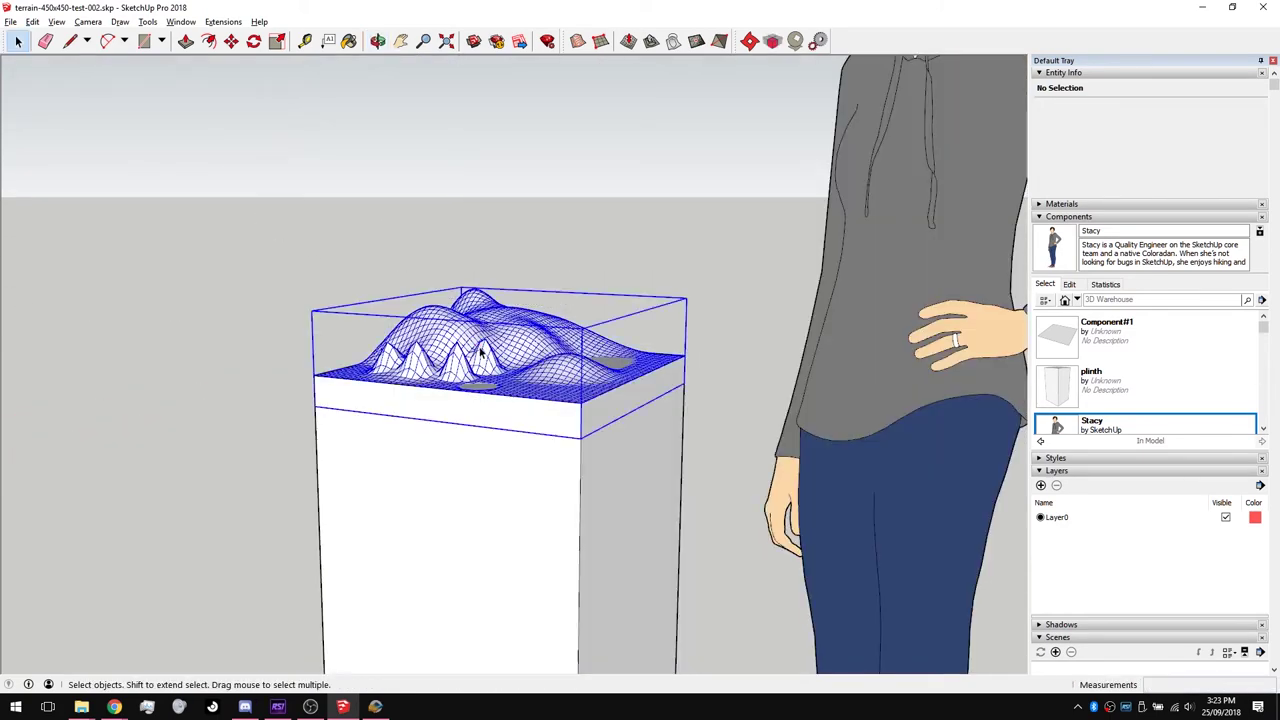
{"action": "key", "text": "m"}
{"action": "left_click", "coordinate": [481, 350]}
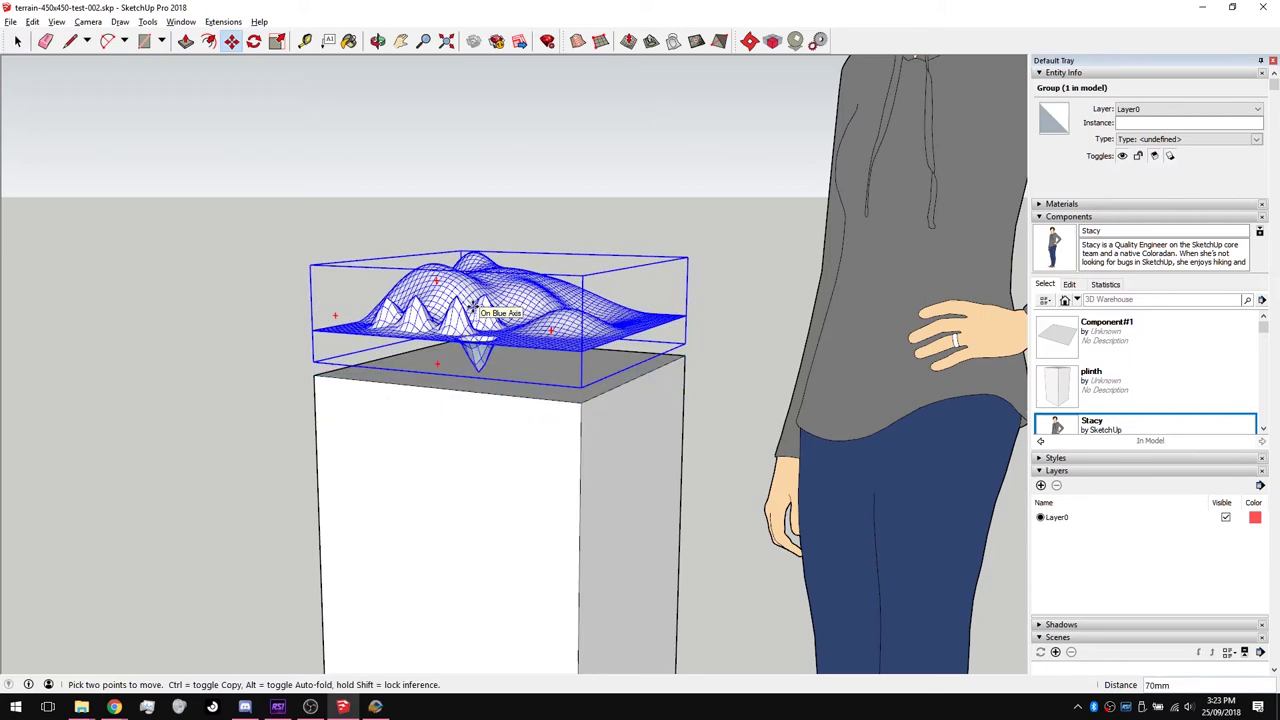
{"action": "left_click", "coordinate": [428, 336]}
{"action": "key", "text": "space"}
{"action": "left_click", "coordinate": [600, 240]}
{"action": "middle_click_drag", "start_coordinate": [600, 240], "coordinate": [428, 363]}
{"action": "middle_click_drag", "start_coordinate": [591, 362], "coordinate": [452, 414]}
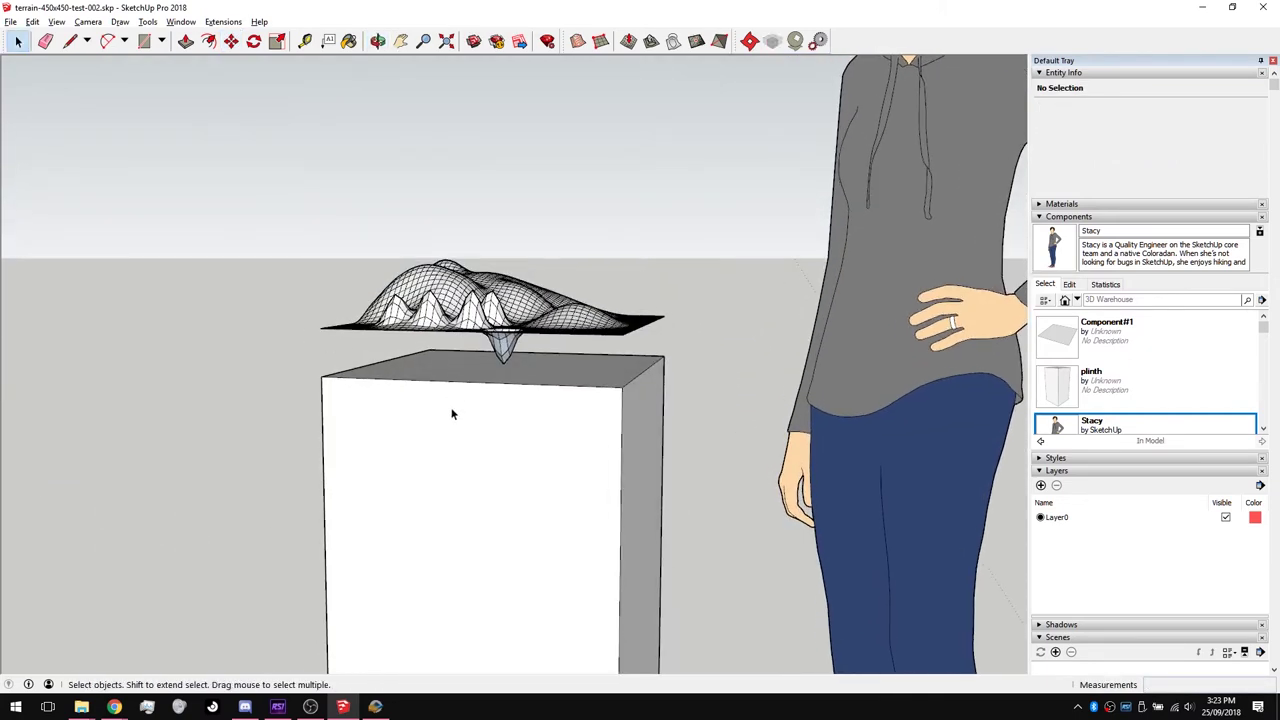
{"action": "scroll", "coordinate": [388, 343], "scroll_direction": "up", "scroll_amount": 3}
{"action": "middle_click_drag", "start_coordinate": [406, 324], "coordinate": [634, 266]}
{"action": "scroll", "coordinate": [418, 350], "scroll_direction": "up", "scroll_amount": 2}
Draw edges from the terrain corners down to the plinth to close the block's side faces.
{"action": "key", "text": "l"}
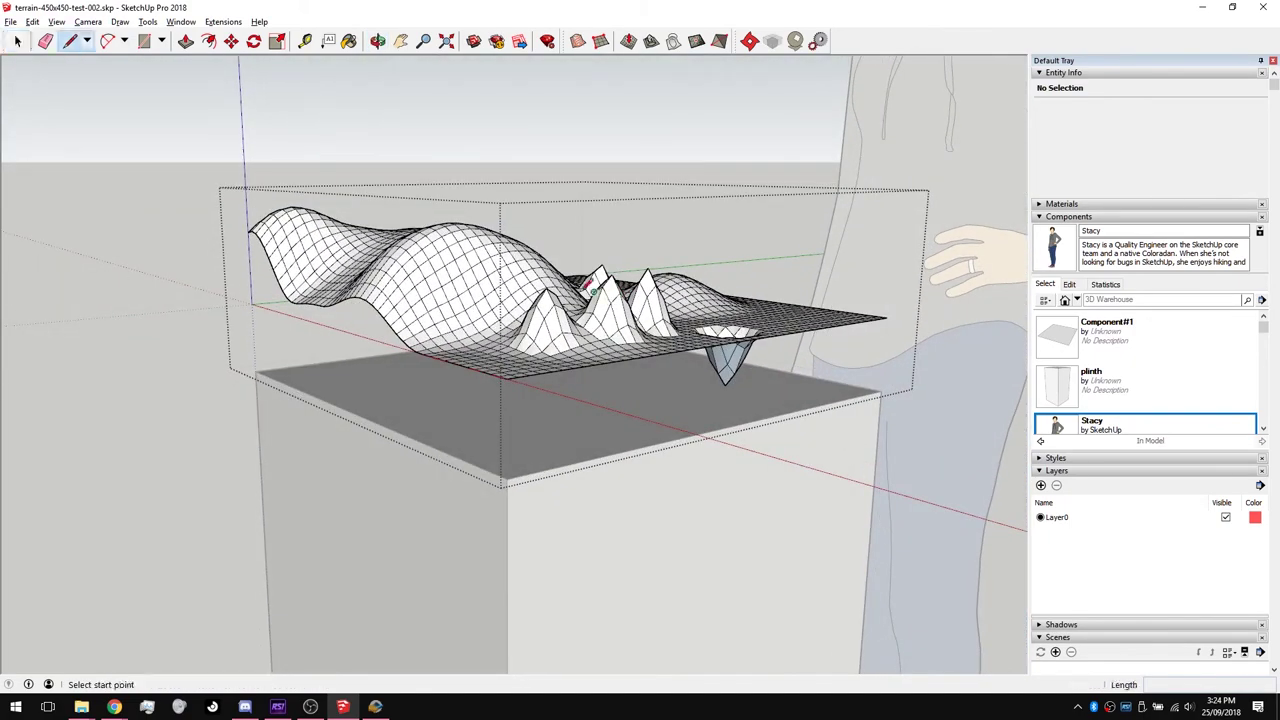
{"action": "left_click", "coordinate": [256, 370]}
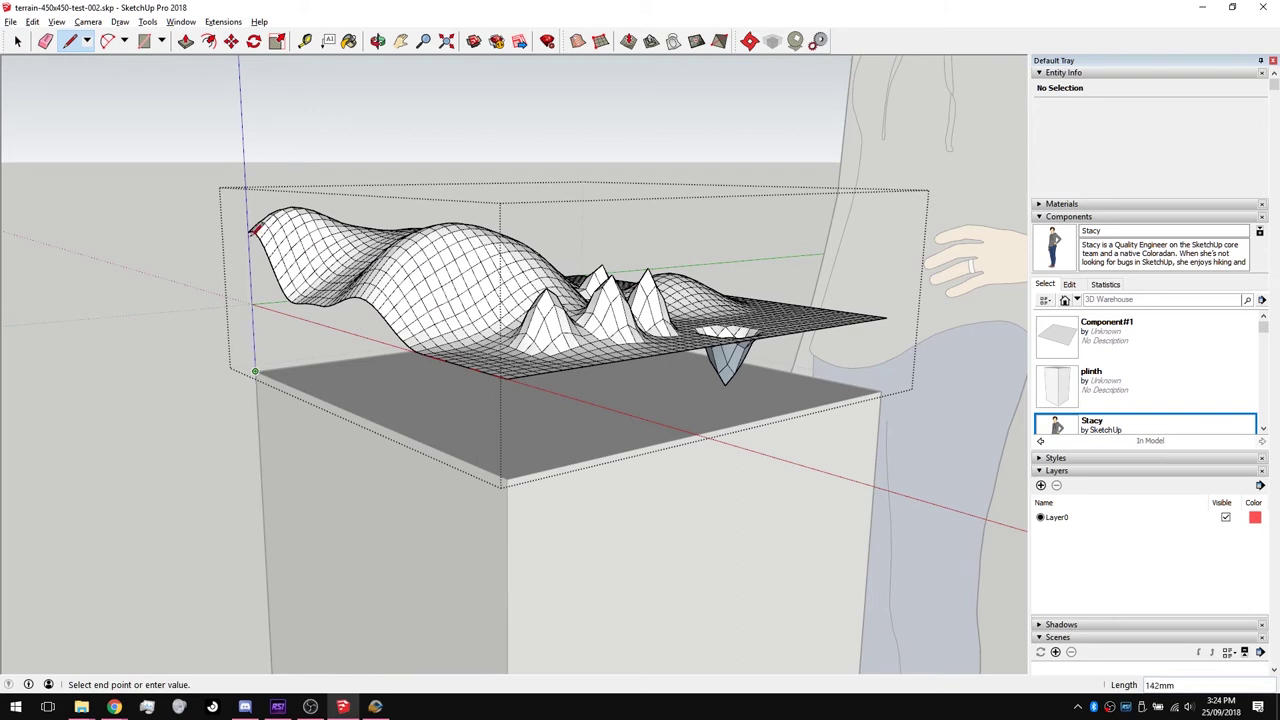
{"action": "left_click", "coordinate": [254, 230]}
{"action": "key", "text": "Escape"}
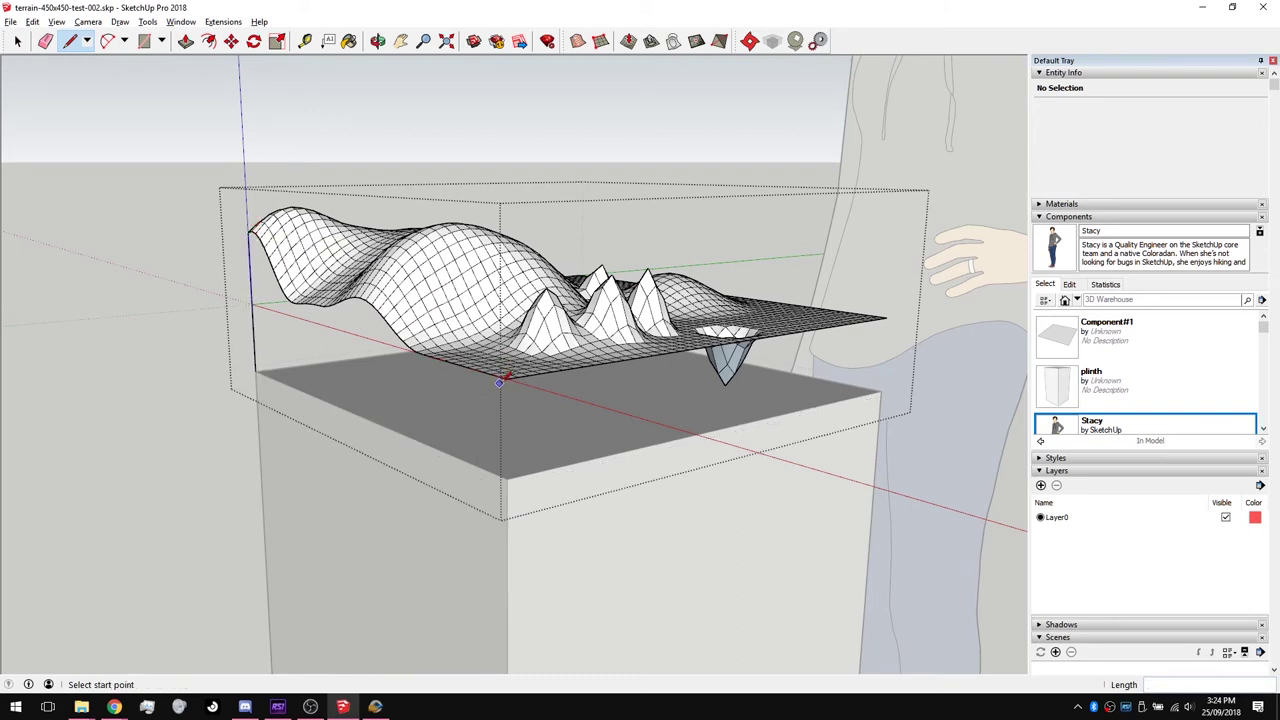
{"action": "left_click", "coordinate": [507, 477]}
{"action": "key", "text": "Escape"}
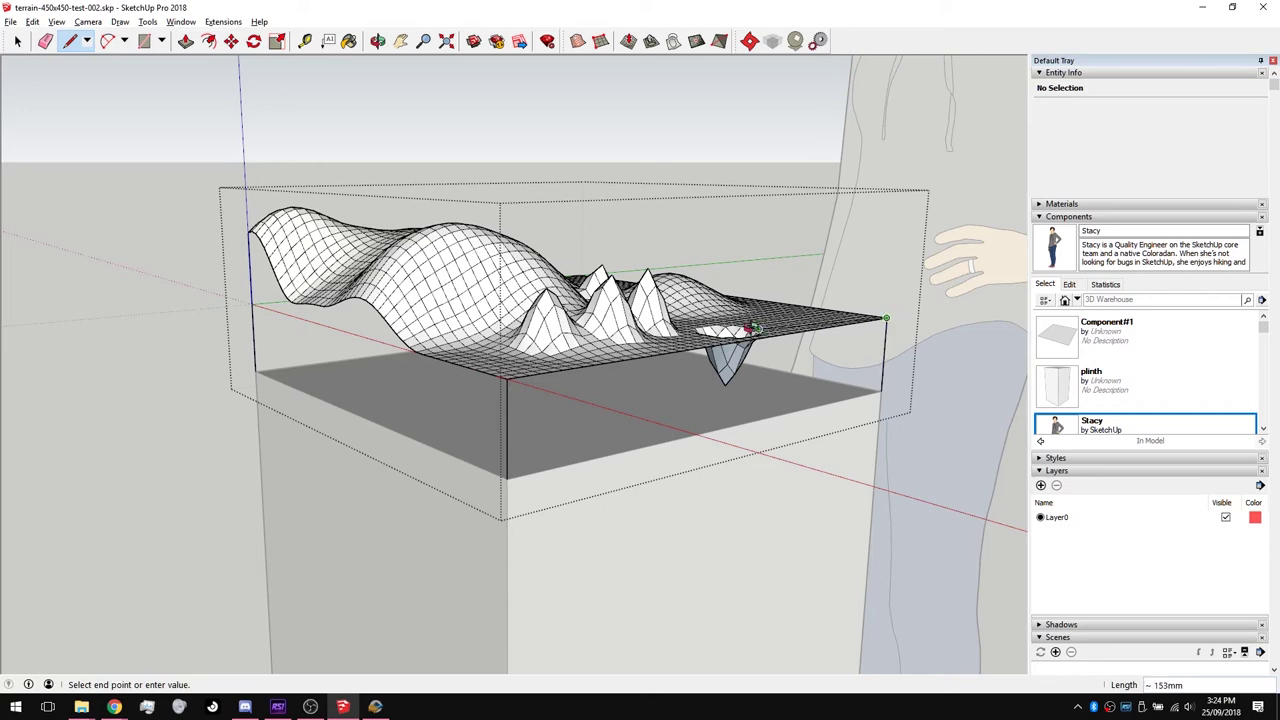
{"action": "middle_click_drag", "start_coordinate": [880, 325], "coordinate": [857, 376]}
{"action": "key", "text": "Escape"}
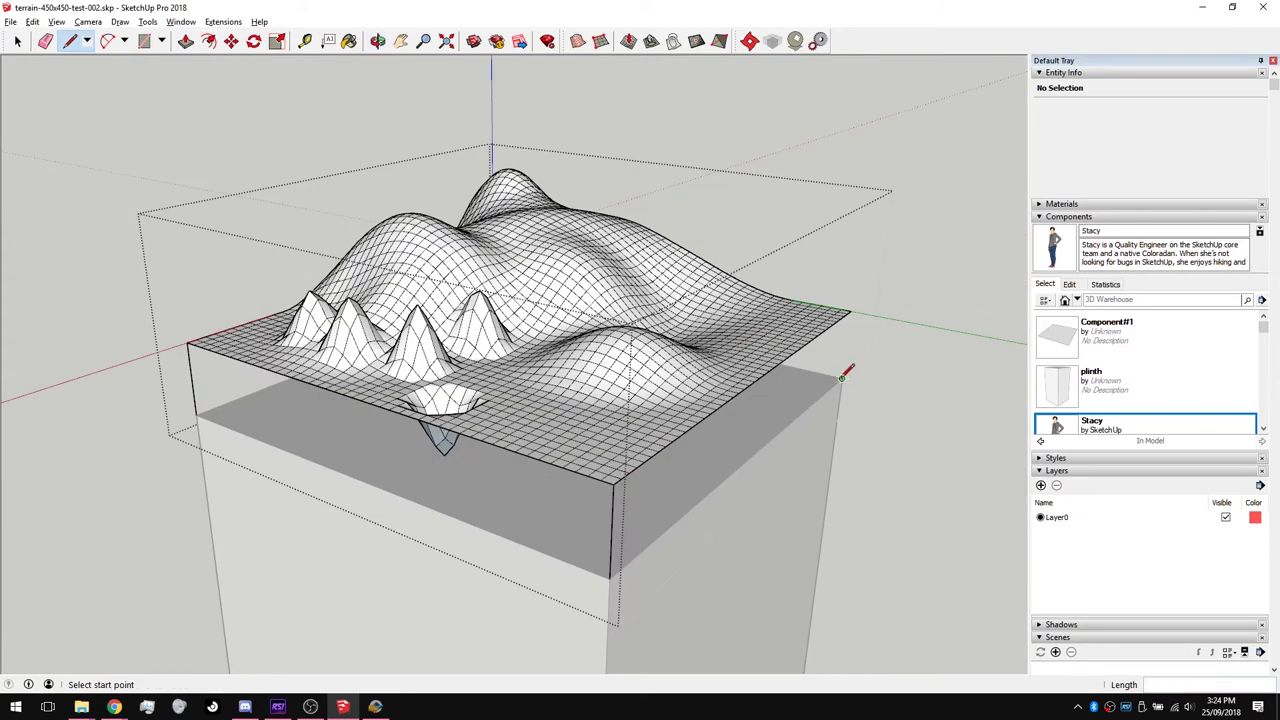
{"action": "left_click", "coordinate": [850, 311]}
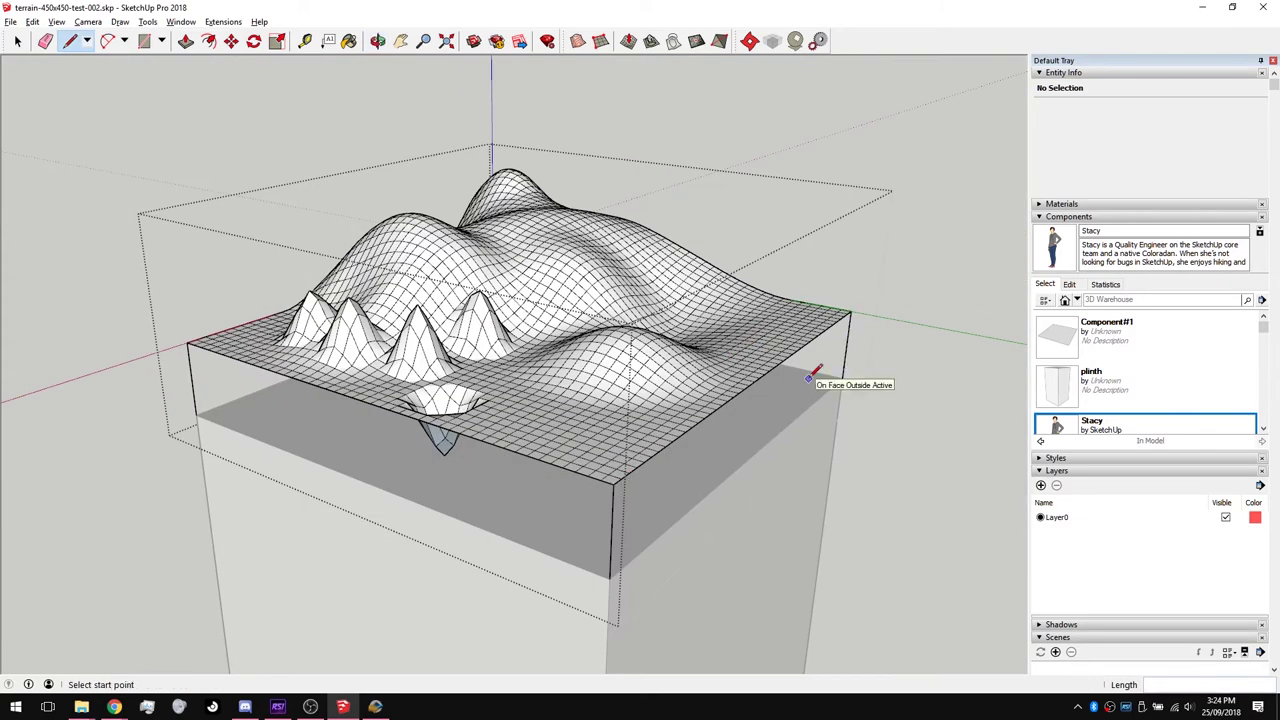
{"action": "left_click", "coordinate": [843, 377]}
{"action": "left_click", "coordinate": [616, 570]}
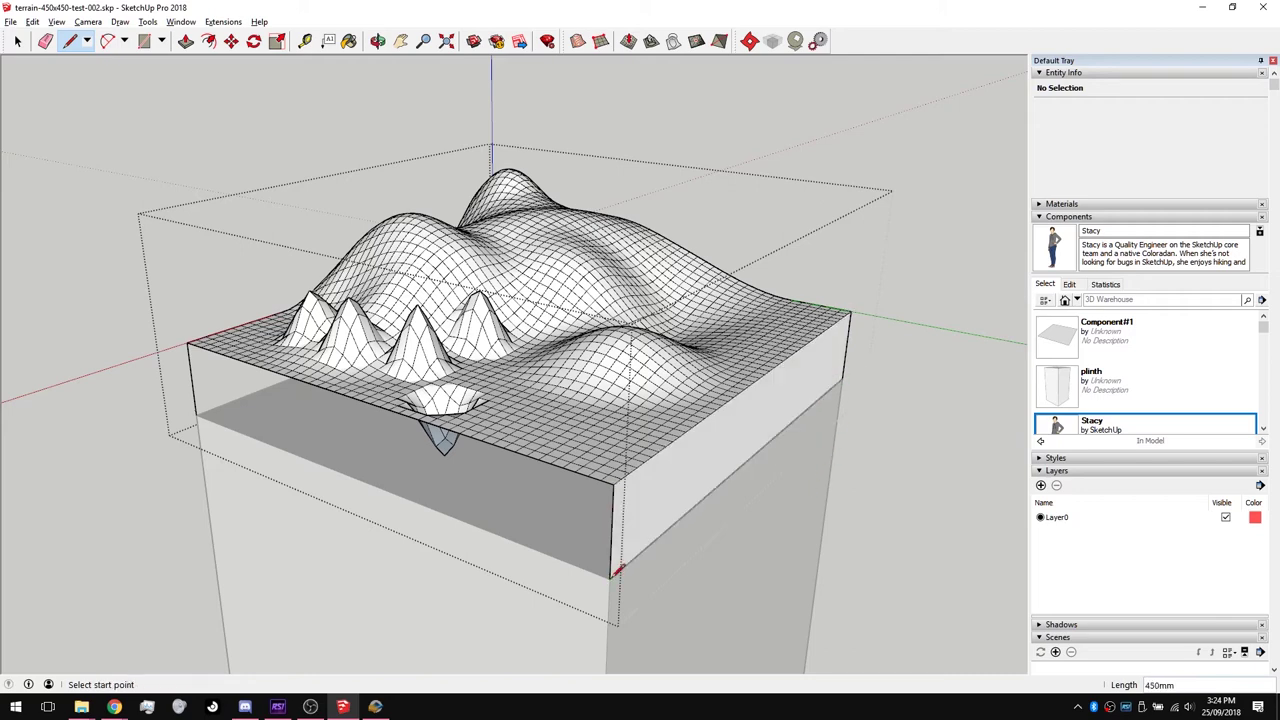
Draw a 450 × 450 mm rectangle on the plinth top starting at its corner.
{"action": "middle_click_drag", "start_coordinate": [547, 555], "coordinate": [671, 434]}
{"action": "key", "text": "r"}
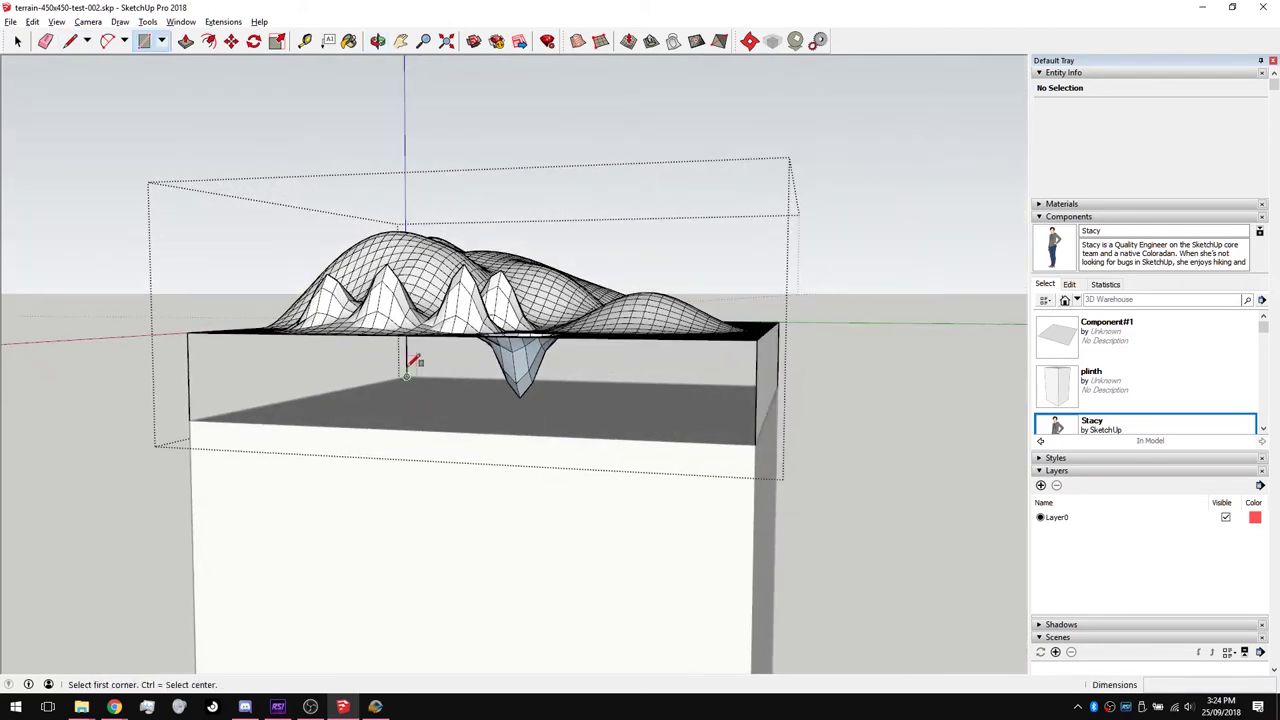
{"action": "left_click", "coordinate": [406, 375]}
{"action": "left_click", "coordinate": [760, 440]}
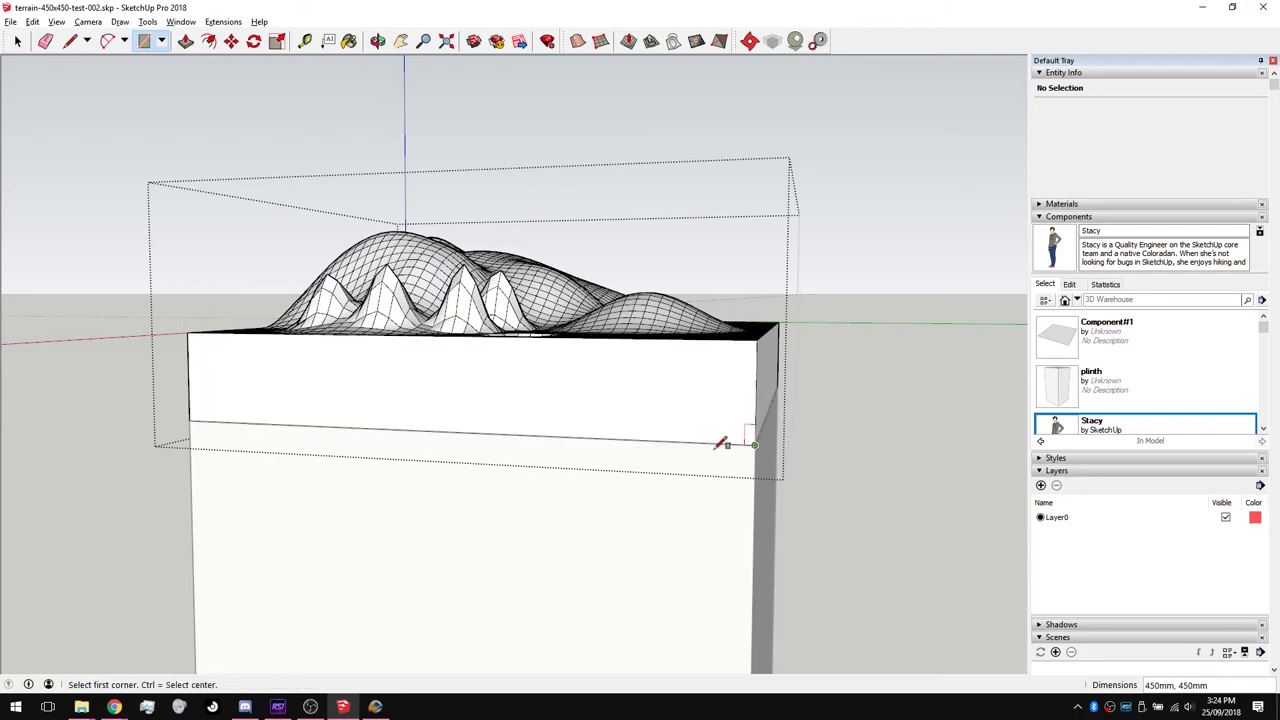
{"action": "middle_click_drag", "start_coordinate": [723, 437], "coordinate": [686, 291]}
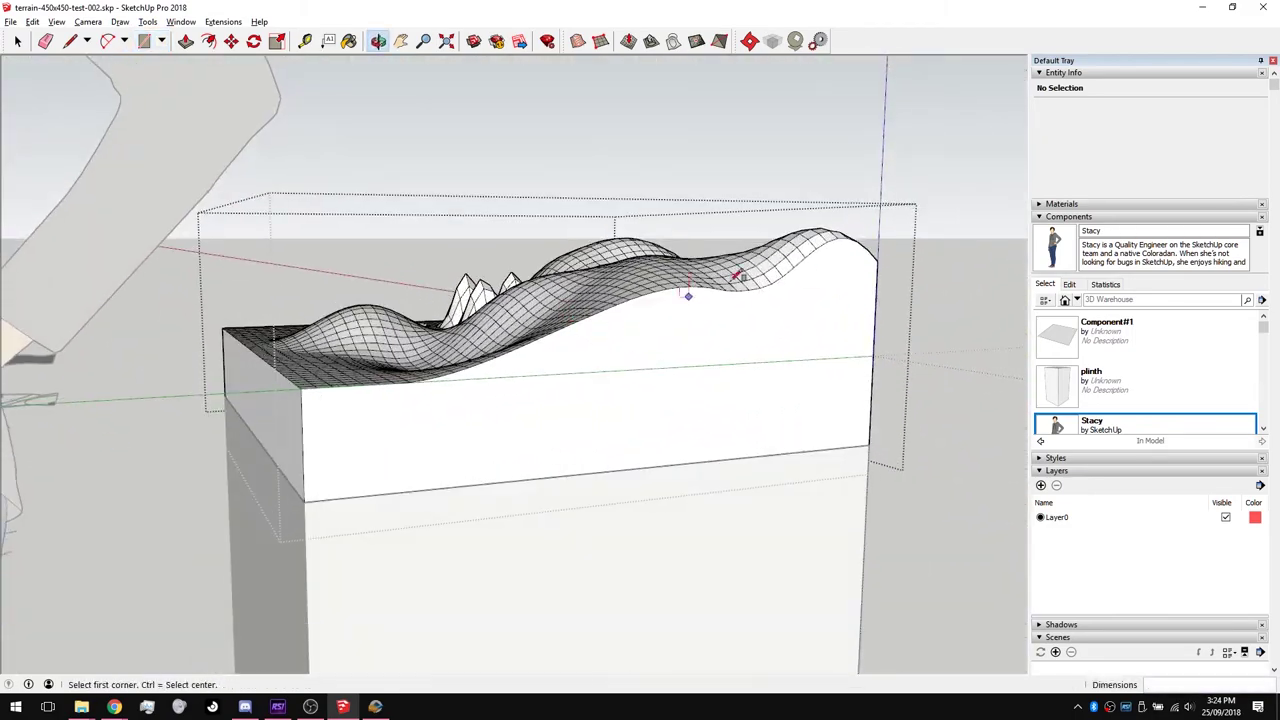
{"action": "scroll", "coordinate": [490, 381], "scroll_direction": "down", "scroll_amount": 5}
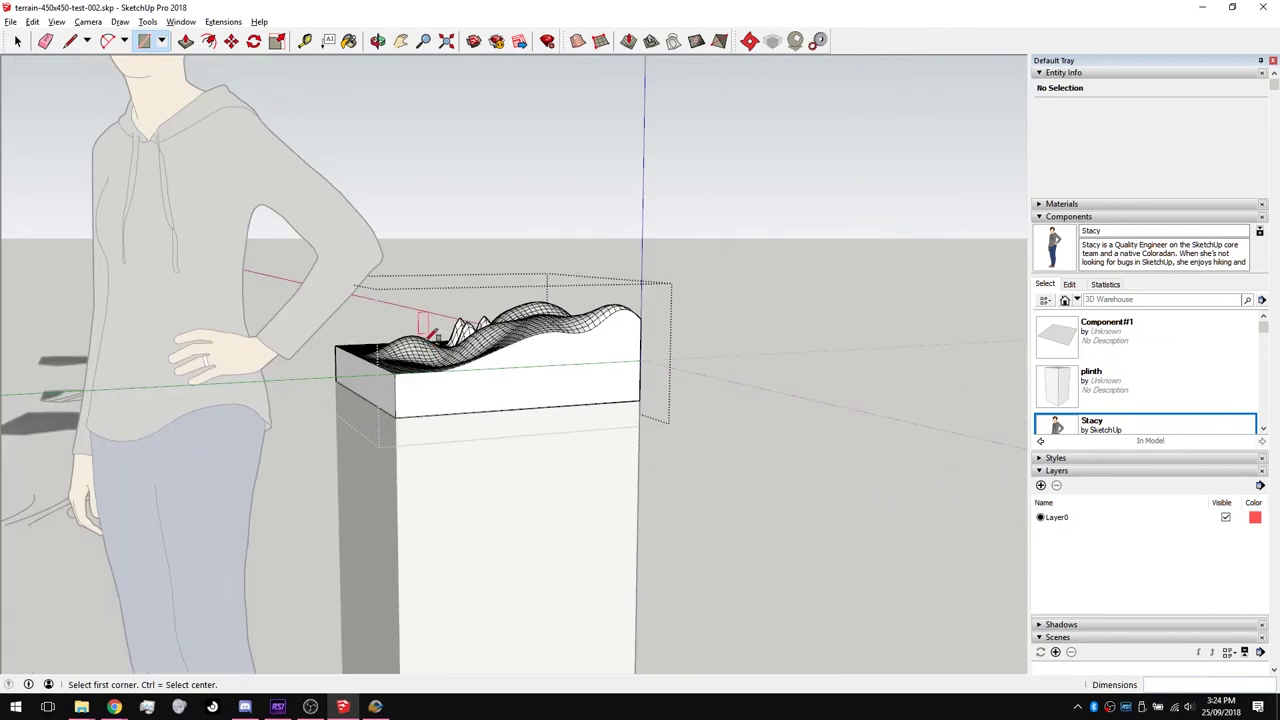
{"action": "middle_click_drag", "start_coordinate": [420, 323], "coordinate": [374, 437]}
{"action": "key", "text": "ctrl"}
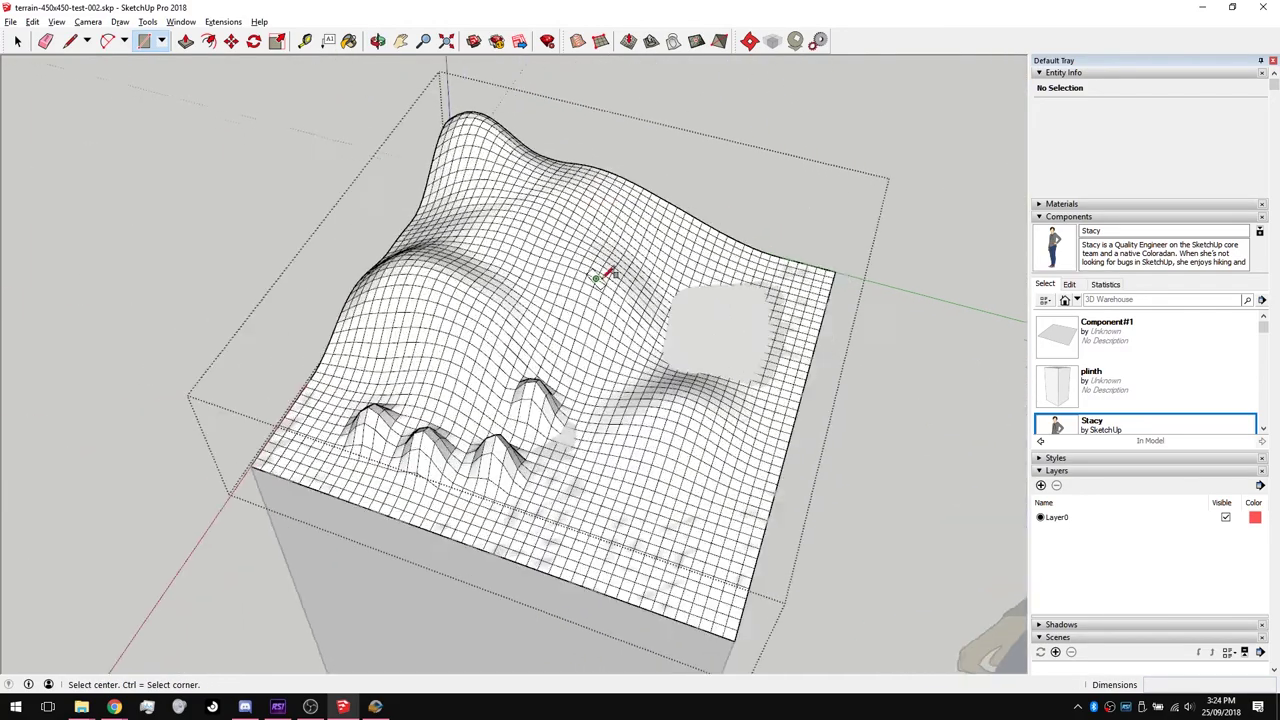
Sculpt dips and bumps into the terrain mesh with the Smoove tool.
{"action": "key", "text": "space"}
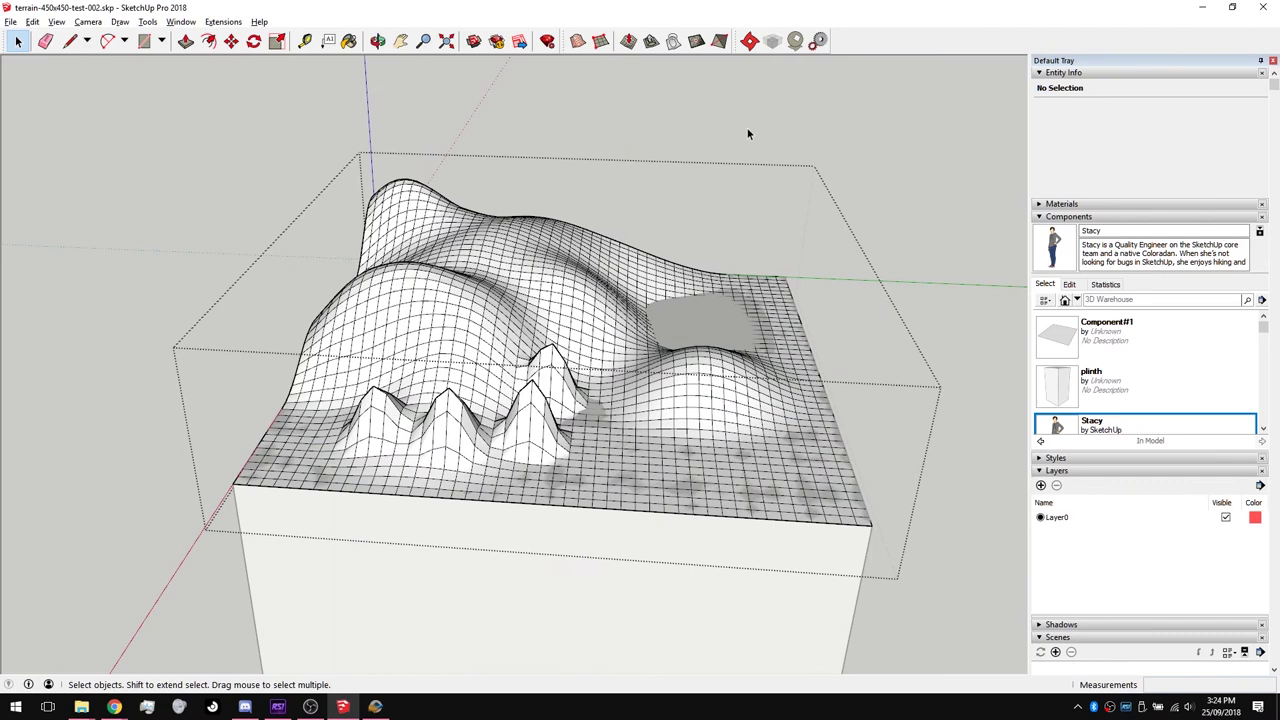
{"action": "left_click", "coordinate": [628, 41]}
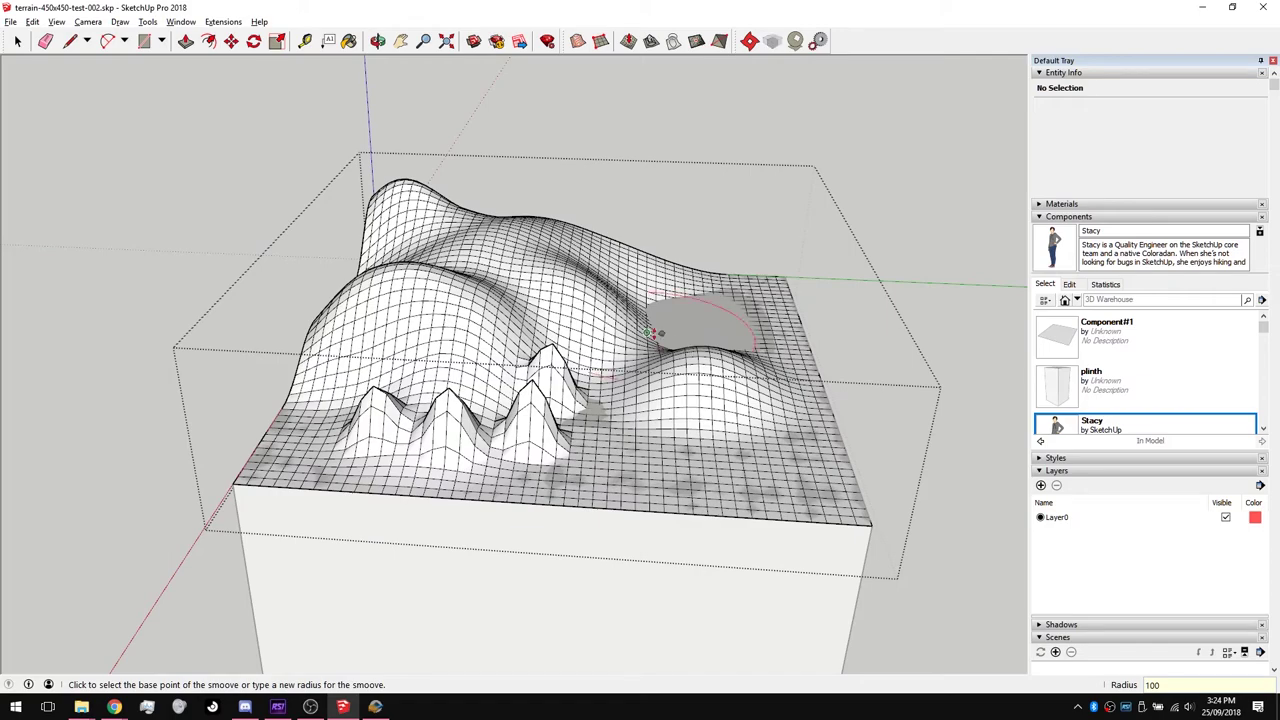
{"action": "left_click", "coordinate": [655, 333]}
{"action": "left_click", "coordinate": [690, 320]}
{"action": "left_click", "coordinate": [713, 310]}
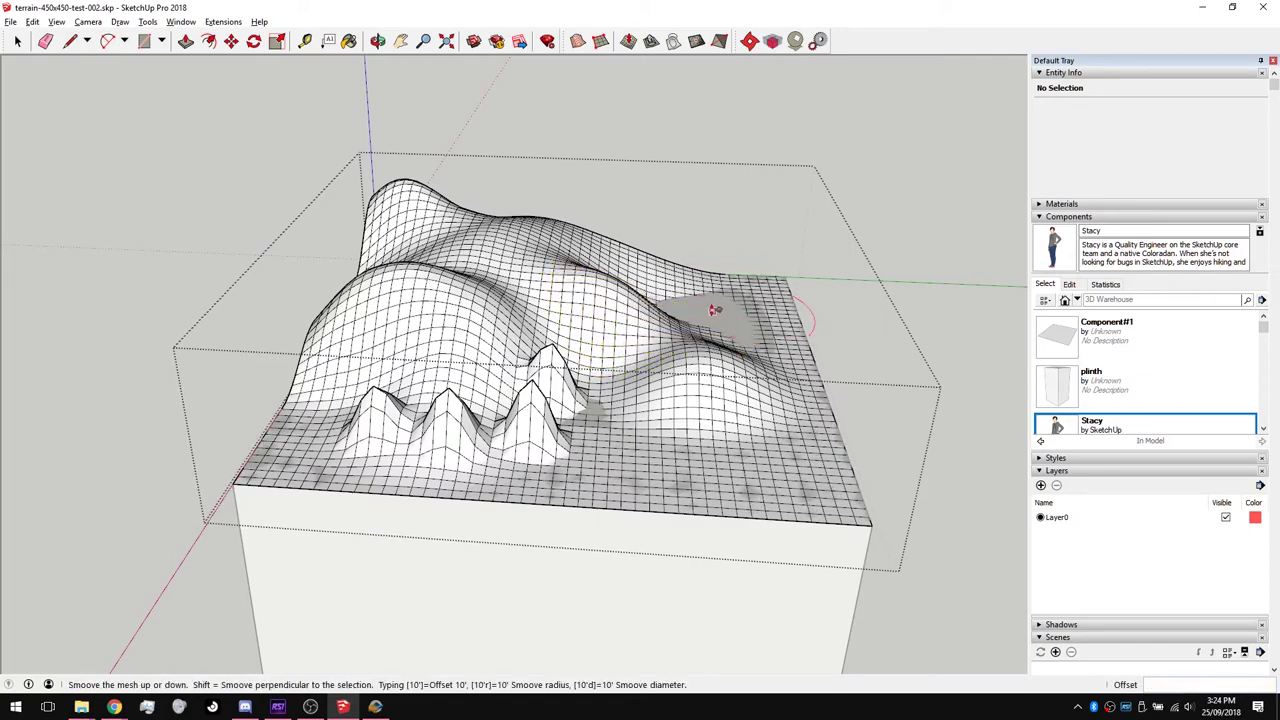
{"action": "left_click", "coordinate": [714, 294]}
{"action": "middle_click_drag", "start_coordinate": [660, 343], "coordinate": [603, 385]}
{"action": "left_click", "coordinate": [548, 440]}
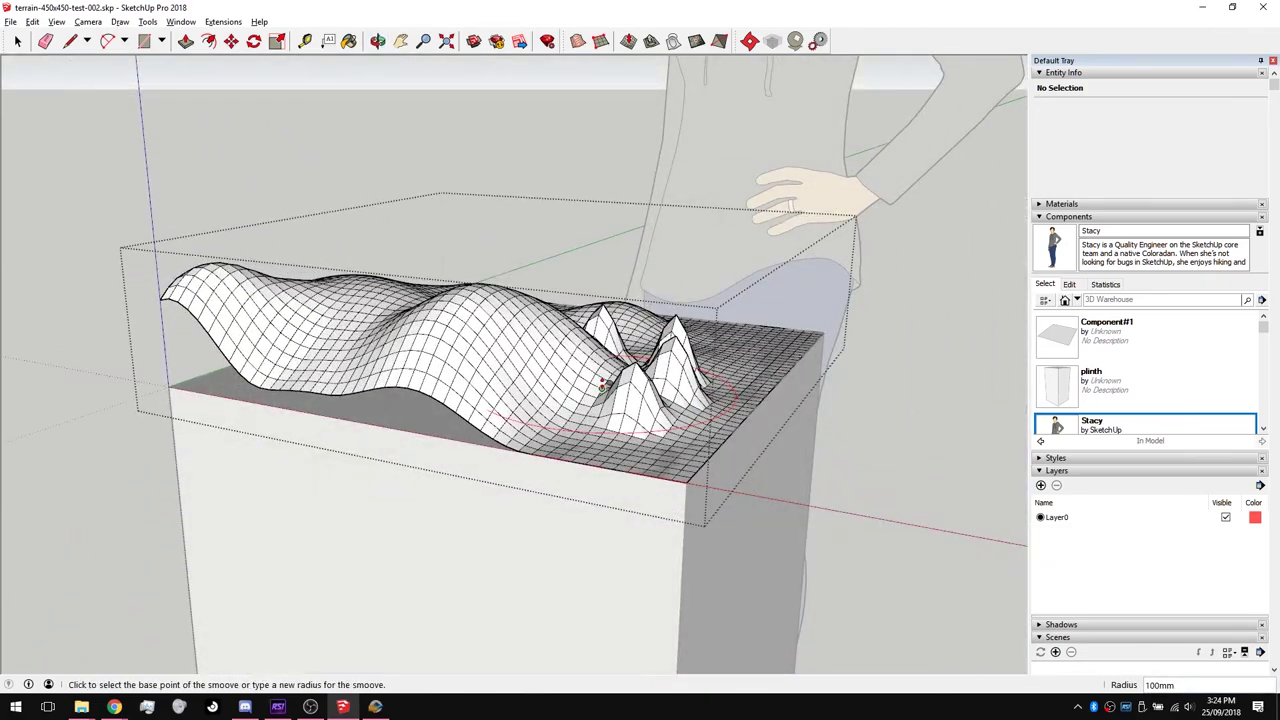
{"action": "middle_click_drag", "start_coordinate": [534, 349], "coordinate": [540, 303]}
{"action": "left_click", "coordinate": [502, 352]}
{"action": "left_click", "coordinate": [503, 372]}
Exit the terrain group, select it and move it onto the plinth top.
{"action": "key", "text": "space"}
{"action": "scroll", "coordinate": [523, 240], "scroll_direction": "down", "scroll_amount": 5}
{"action": "left_click", "coordinate": [523, 240]}
{"action": "middle_click_drag", "start_coordinate": [523, 240], "coordinate": [430, 458]}
{"action": "left_click", "coordinate": [746, 520]}
{"action": "scroll", "coordinate": [746, 520], "scroll_direction": "up", "scroll_amount": 3}
{"action": "key", "text": "m"}
{"action": "left_click", "coordinate": [430, 458]}
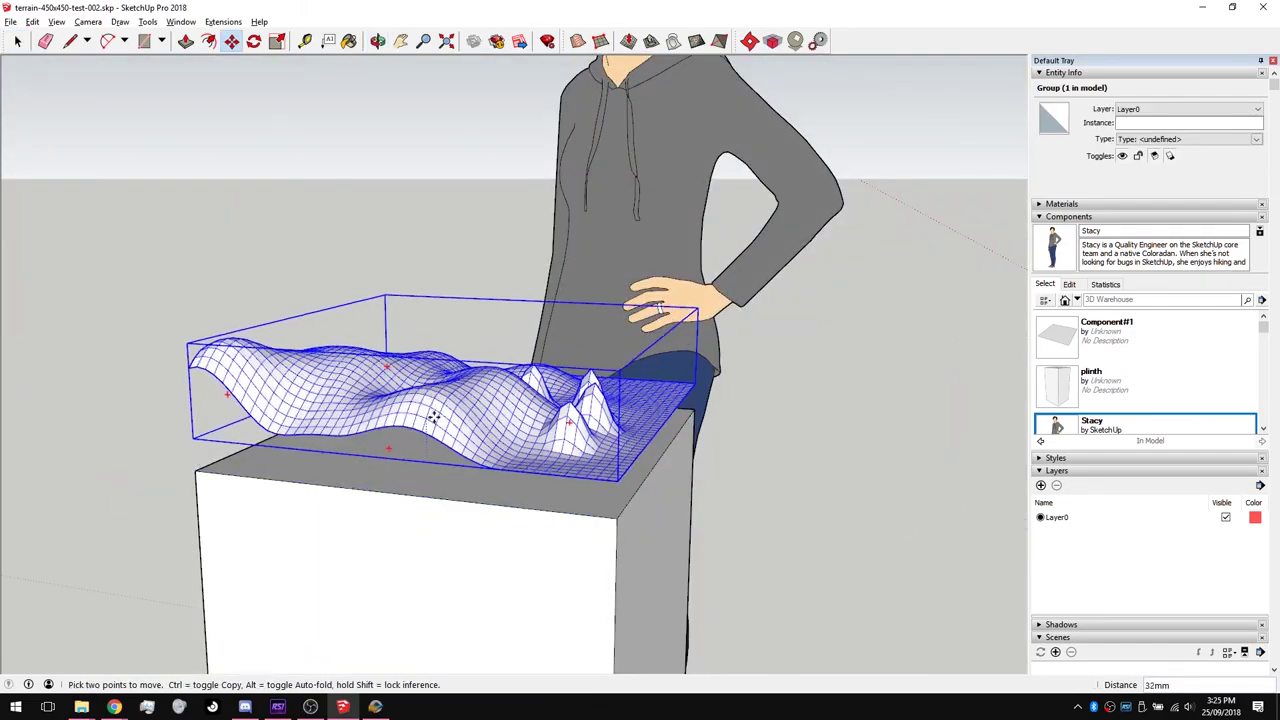
{"action": "key", "text": "space"}
{"action": "middle_click_drag", "start_coordinate": [425, 405], "coordinate": [296, 348]}
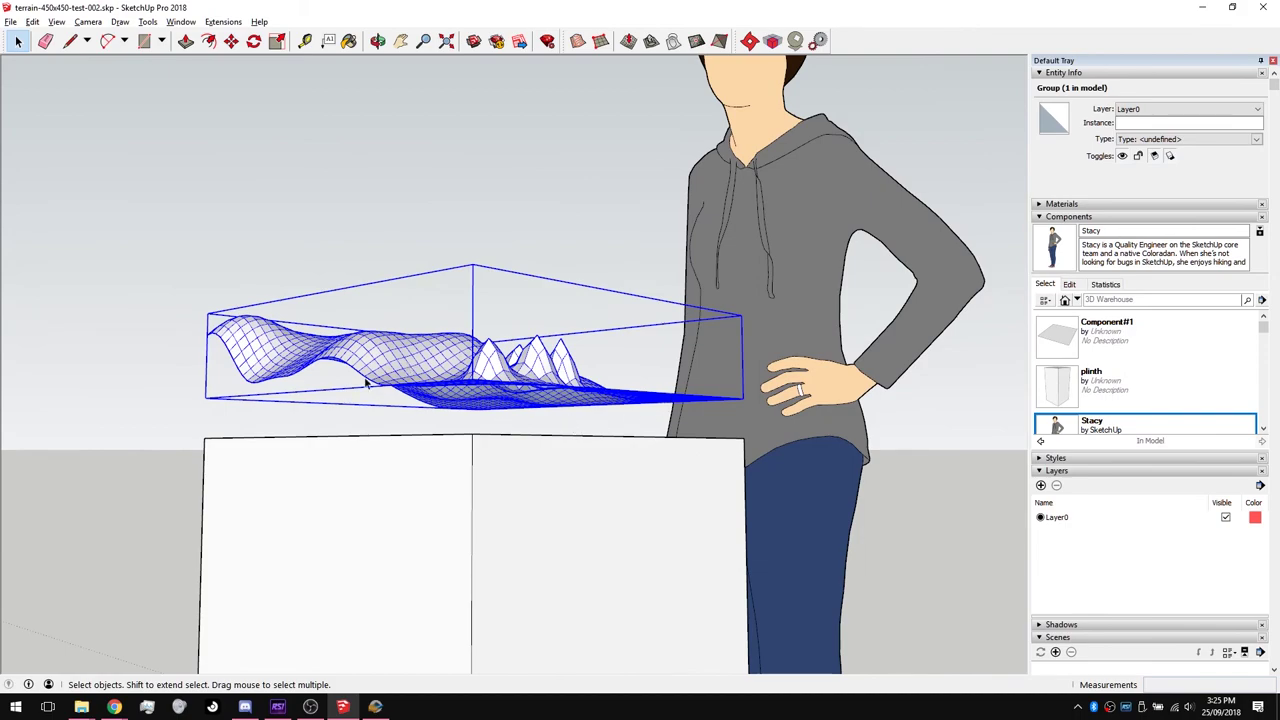
{"action": "middle_click_drag", "start_coordinate": [366, 383], "coordinate": [317, 358]}
{"action": "middle_click_drag", "start_coordinate": [410, 343], "coordinate": [424, 396]}
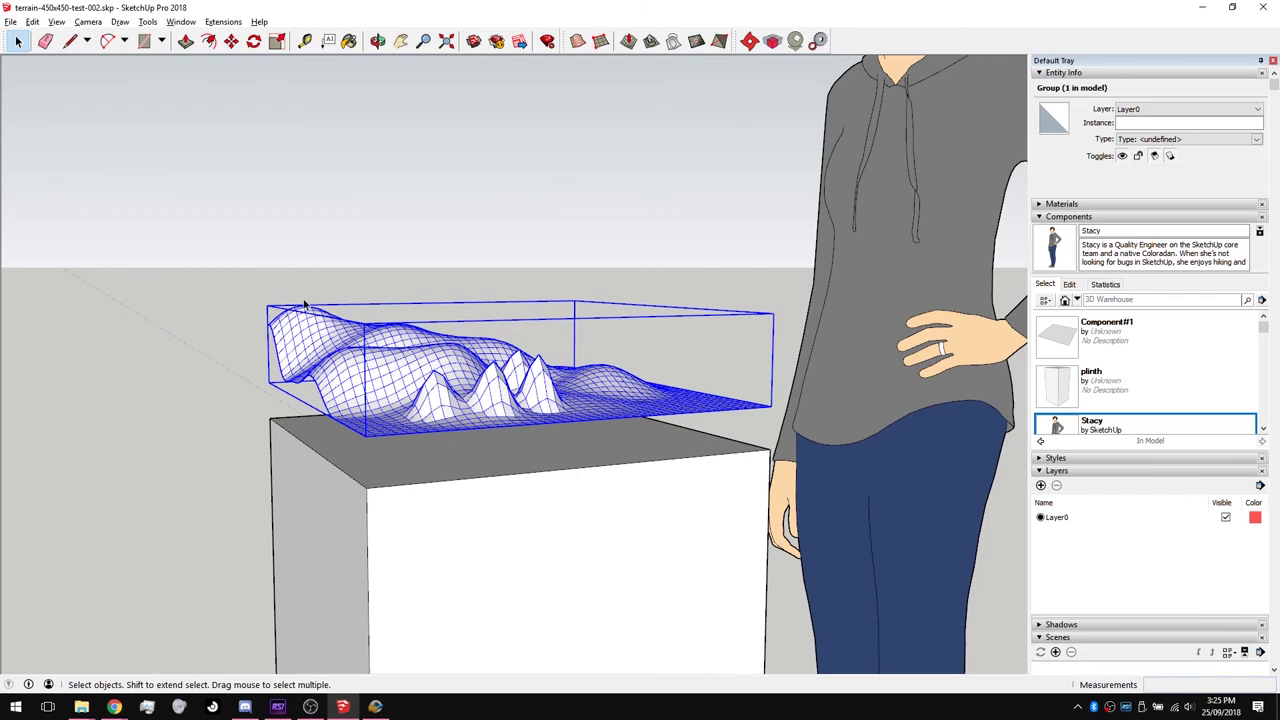
Export the model as a 3D OBJ file named terrain-450x450-test-005.obj.
{"action": "left_click", "coordinate": [11, 22]}
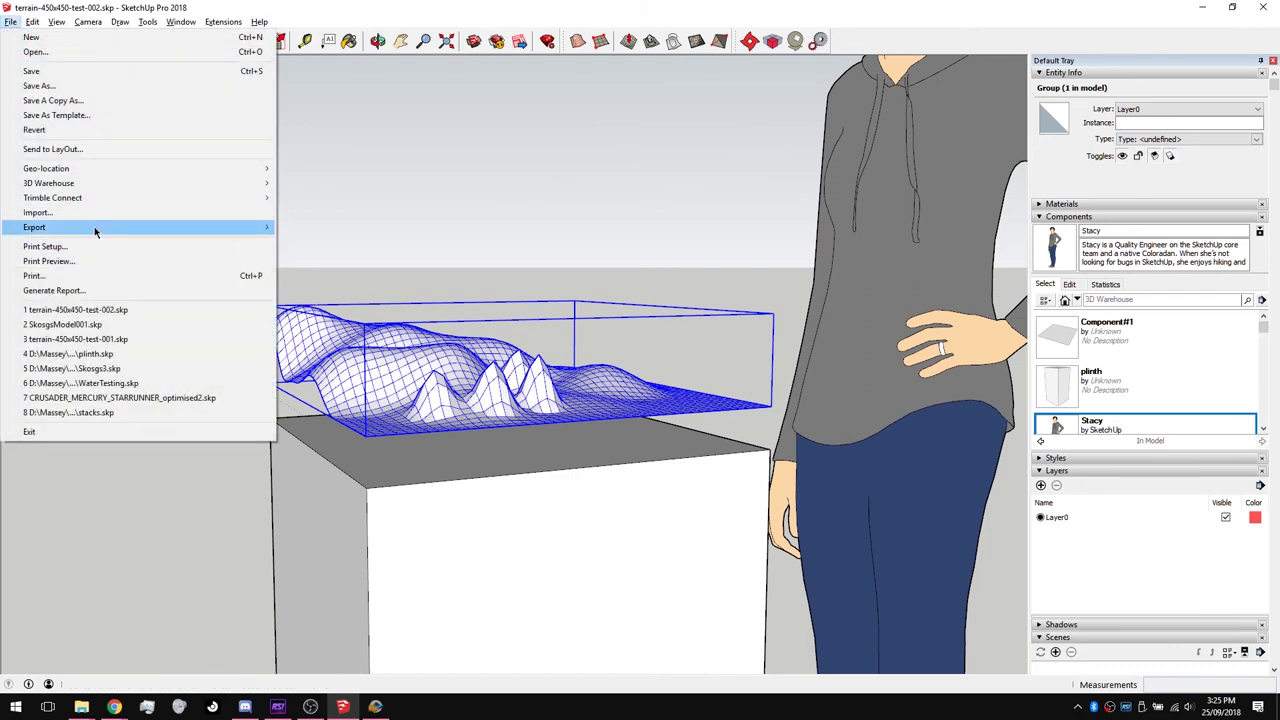
{"action": "mouse_move", "coordinate": [94, 226]}
{"action": "left_click", "coordinate": [291, 228]}
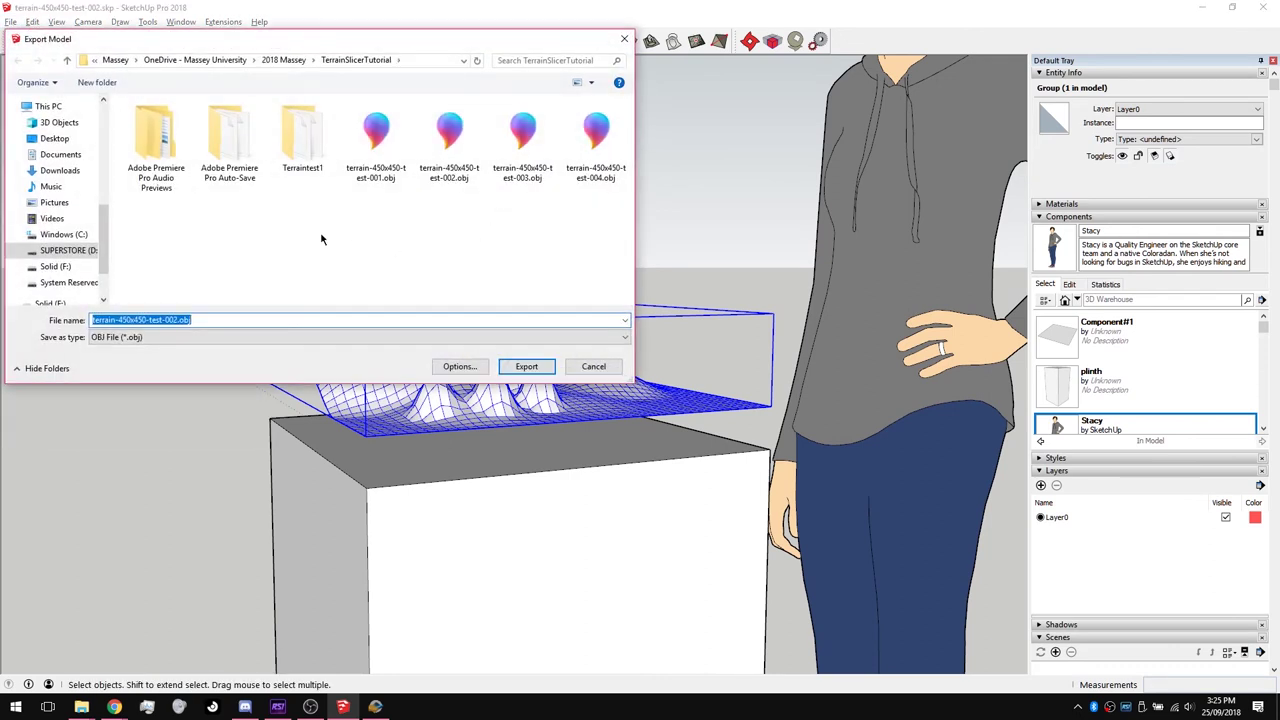
{"action": "left_click", "coordinate": [175, 319]}
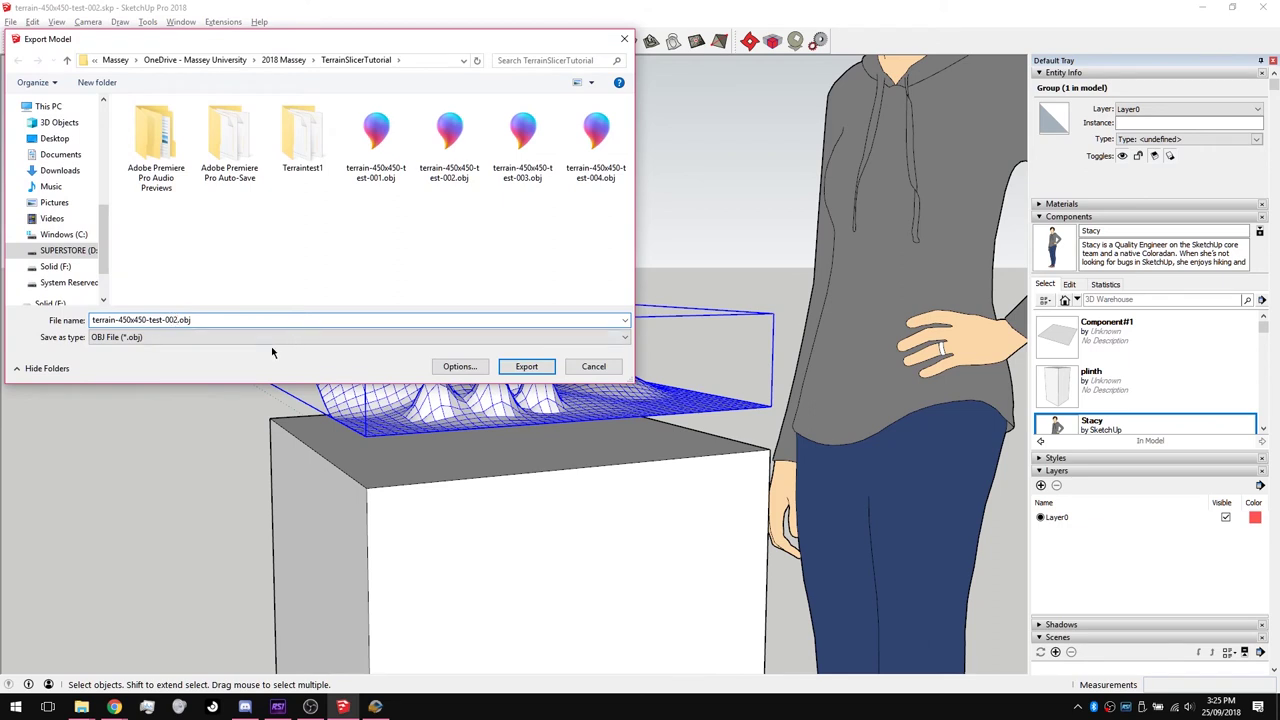
{"action": "key", "text": "BackSpace"}
{"action": "type", "text": "5"}
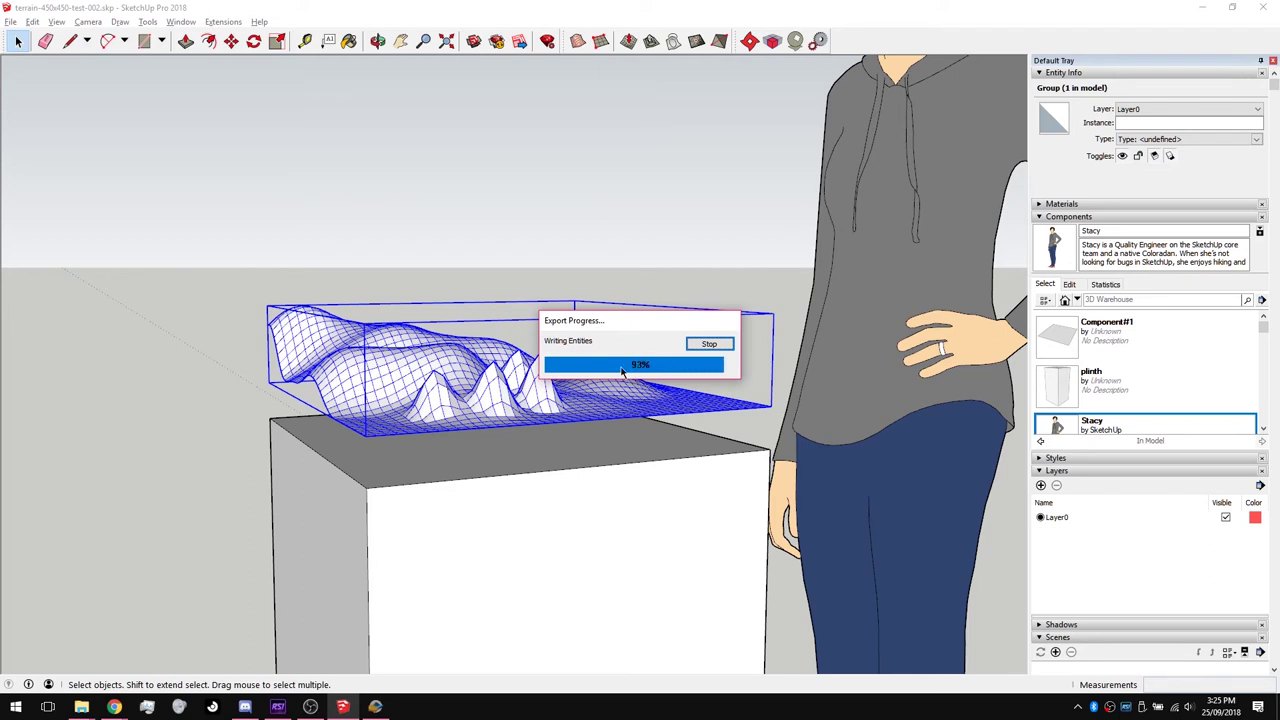
{"action": "left_click", "coordinate": [710, 454]}
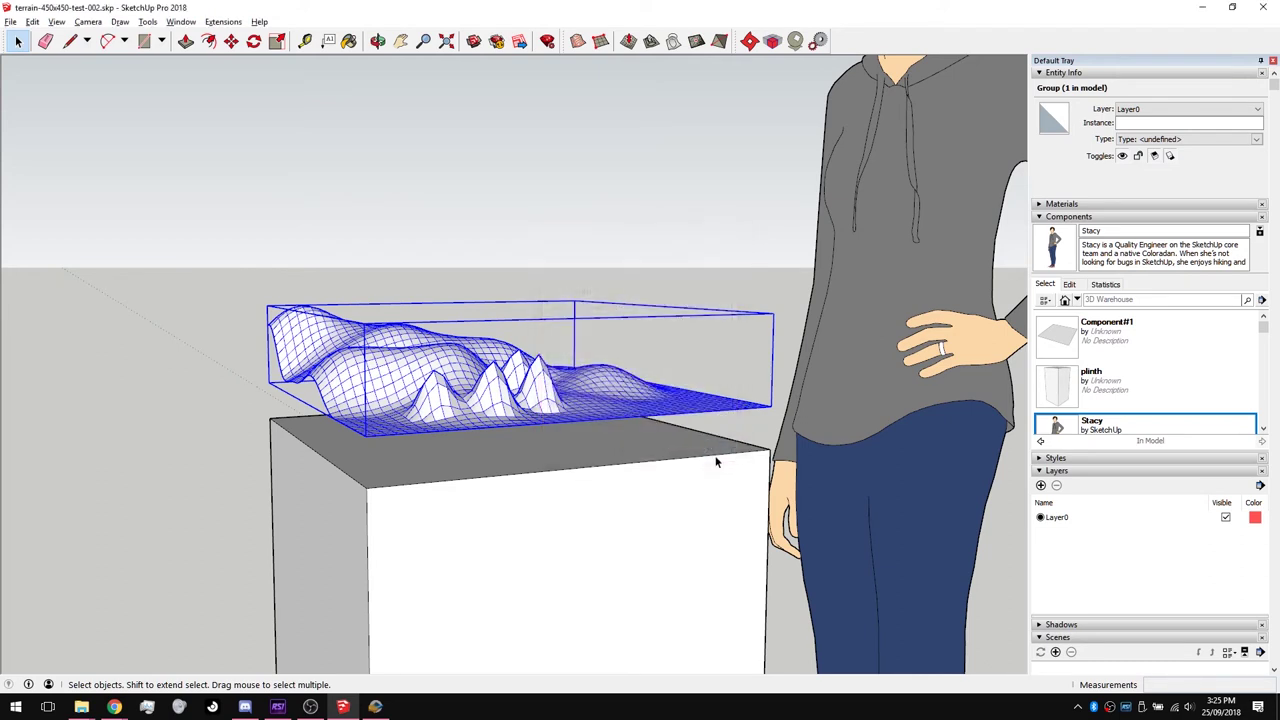
{"action": "key", "text": "alt+Tab"}
{"action": "key", "text": "alt+Tab"}
{"action": "key", "text": "alt+Tab"}
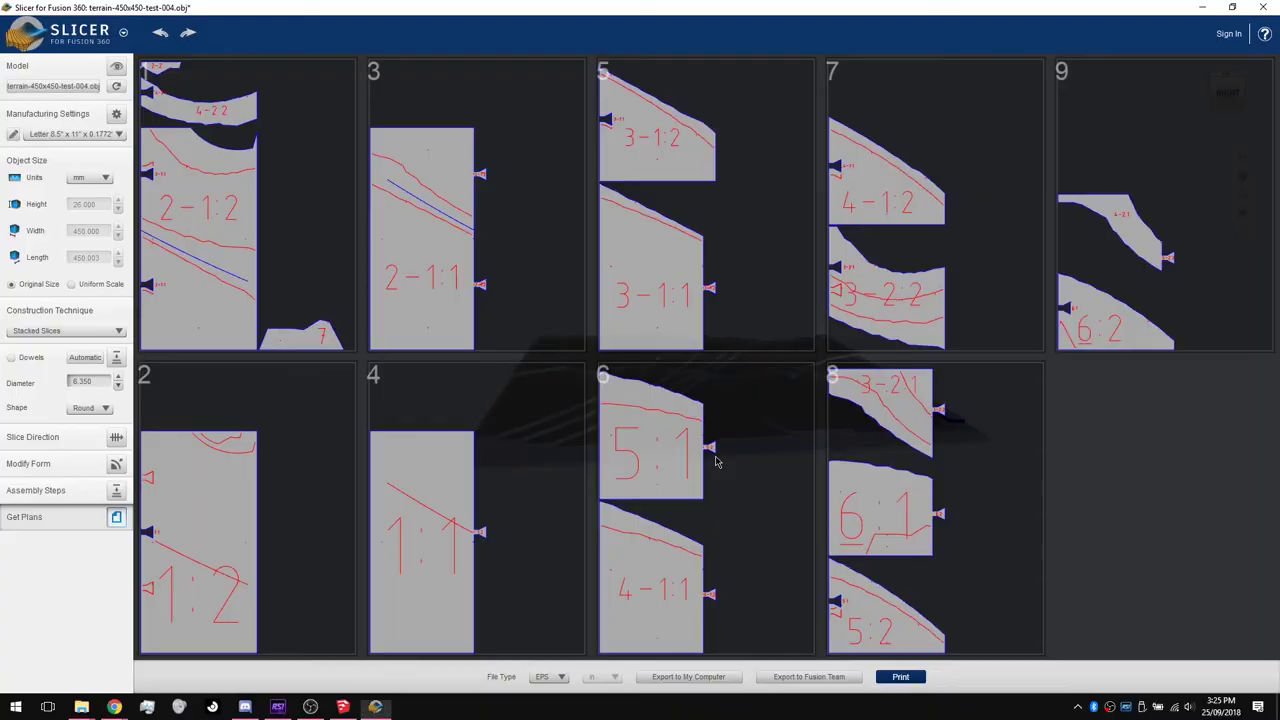
Open terrain-450x450-test-005.obj as the Slicer model, discarding the current document unsaved.
{"action": "left_click", "coordinate": [121, 69]}
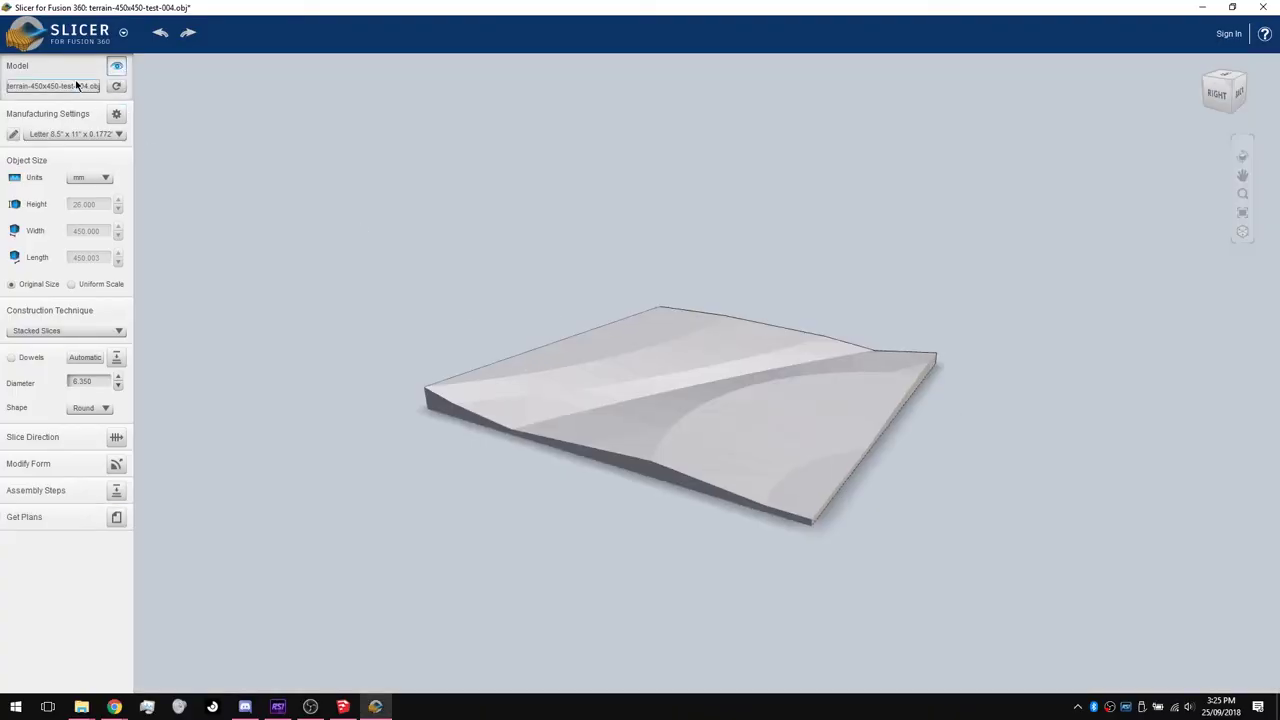
{"action": "left_click", "coordinate": [76, 86]}
{"action": "left_click", "coordinate": [737, 370]}
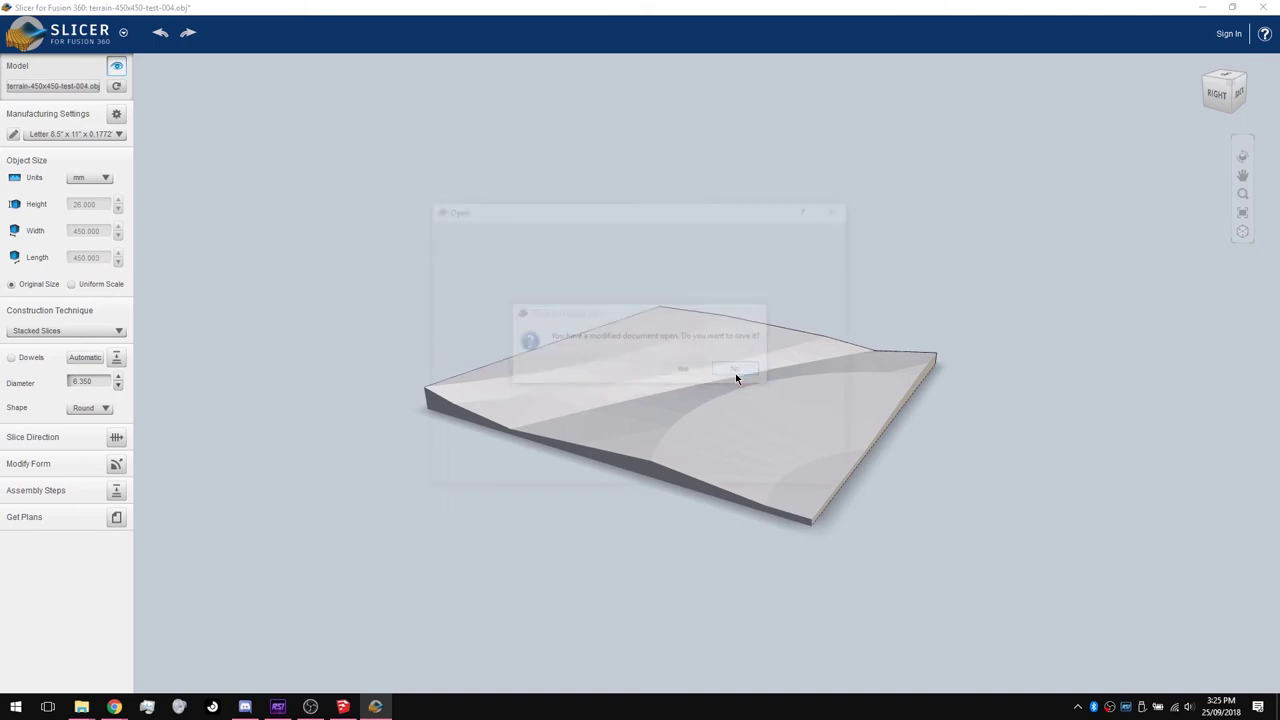
{"action": "double_click", "coordinate": [602, 338]}
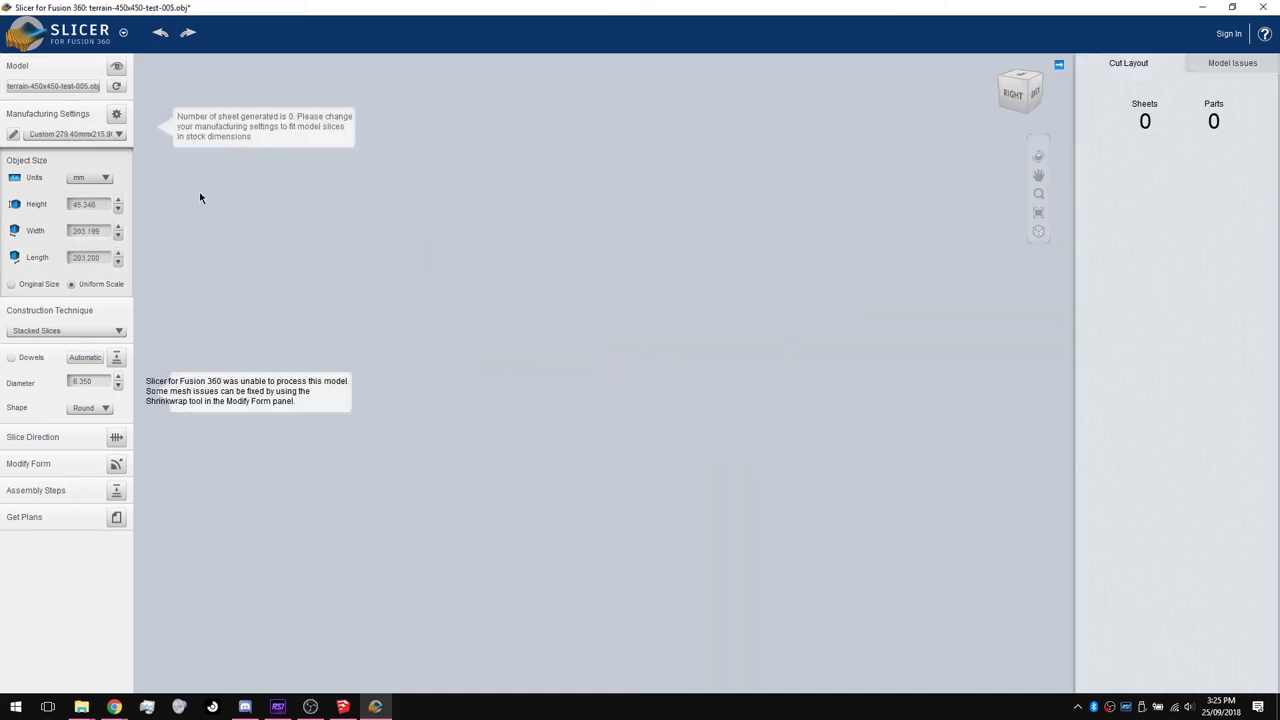
Keep the model at Original Size with Stacked Slices as the construction technique.
{"action": "left_click", "coordinate": [11, 285]}
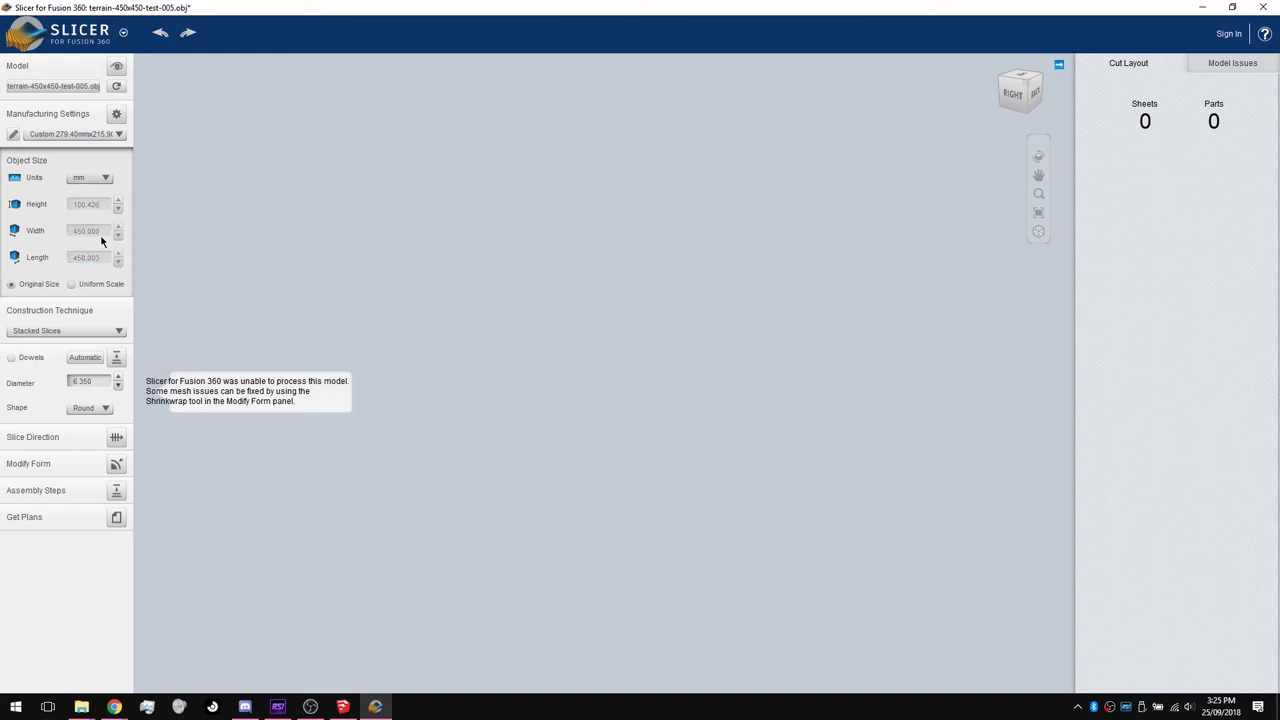
{"action": "left_click", "coordinate": [54, 333]}
{"action": "left_click", "coordinate": [54, 333]}
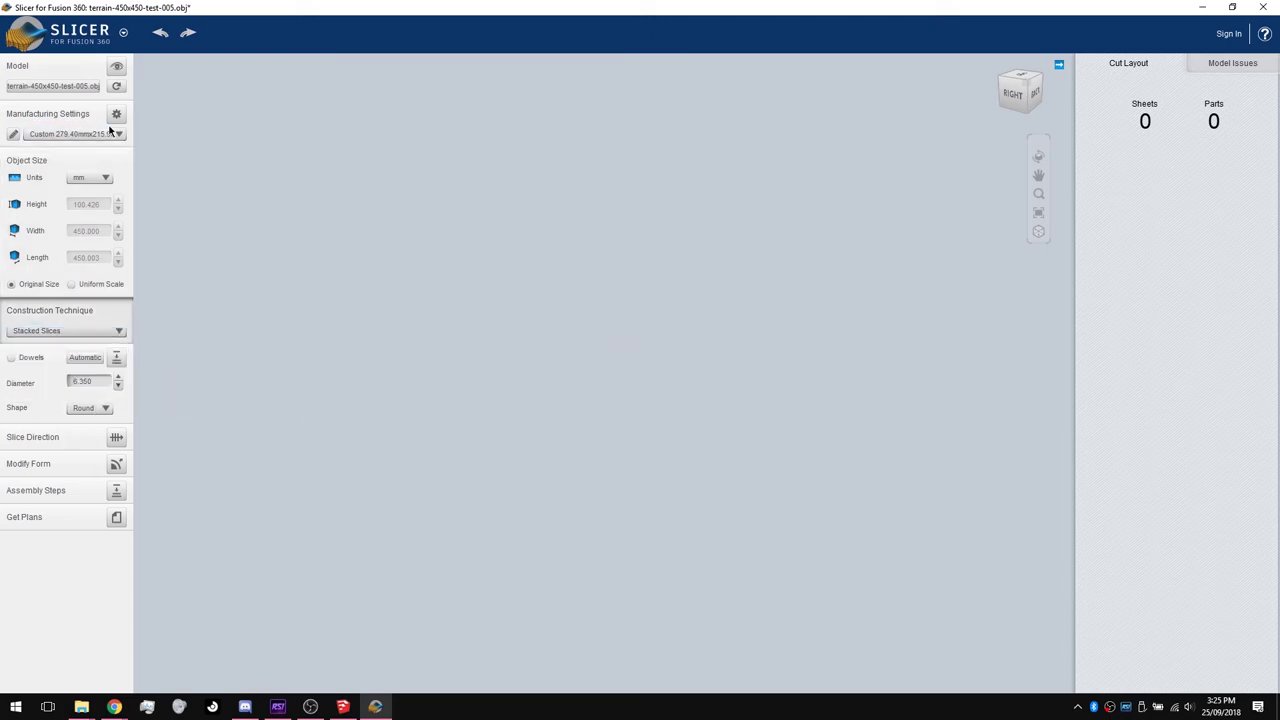
Set the material size to length 600, width 450 and thickness 4 mm.
{"action": "left_click", "coordinate": [117, 115]}
{"action": "left_click", "coordinate": [462, 677]}
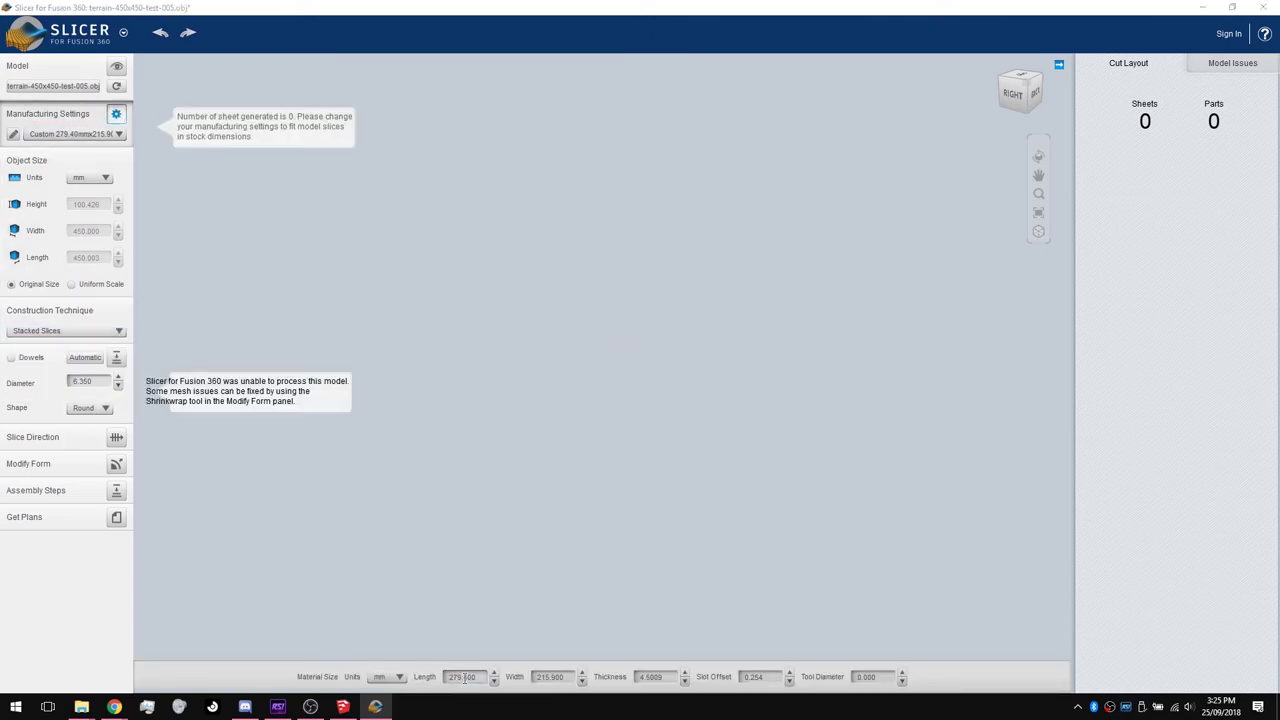
{"action": "type", "text": "60"}
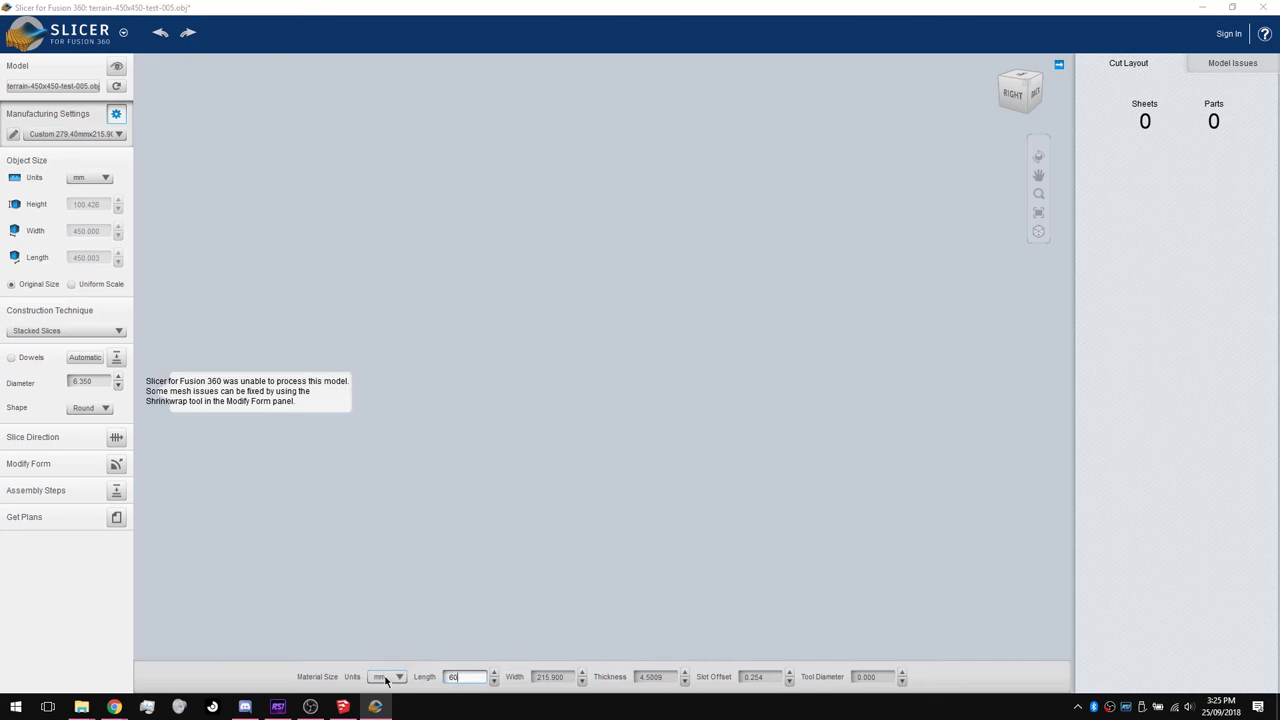
{"action": "type", "text": "0"}
{"action": "left_click", "coordinate": [560, 677]}
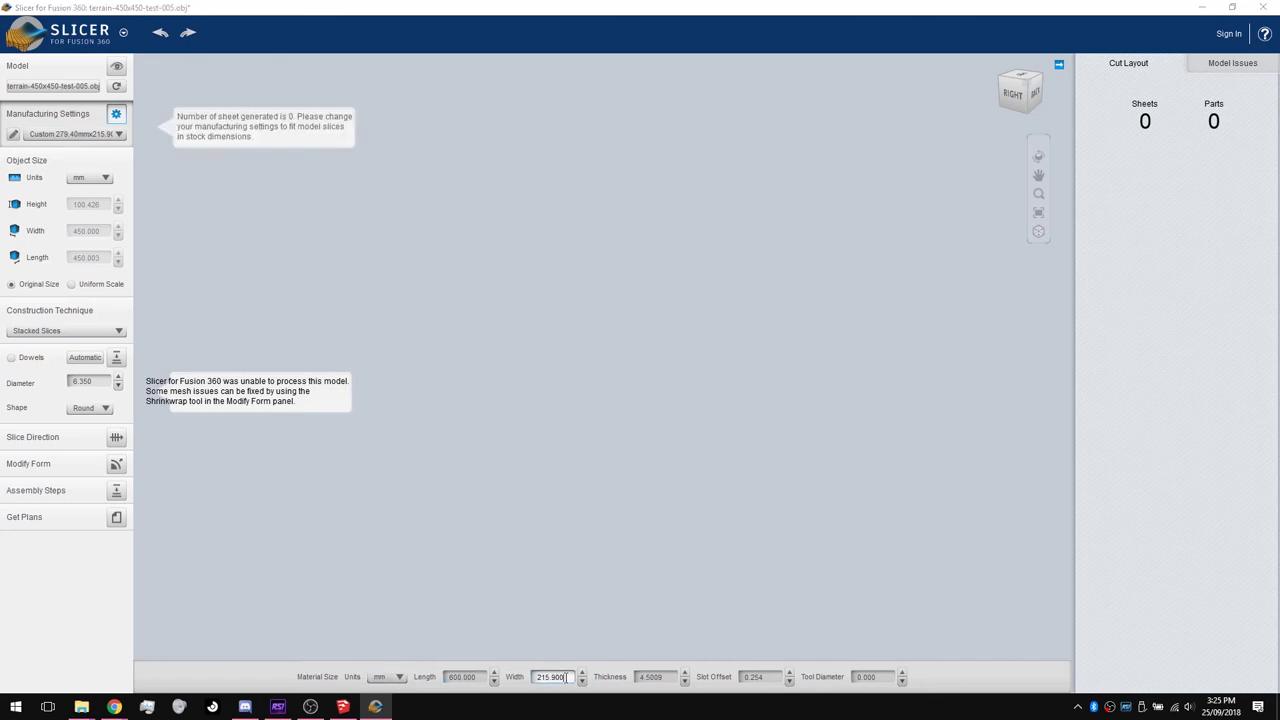
{"action": "type", "text": "450"}
{"action": "left_click", "coordinate": [652, 677]}
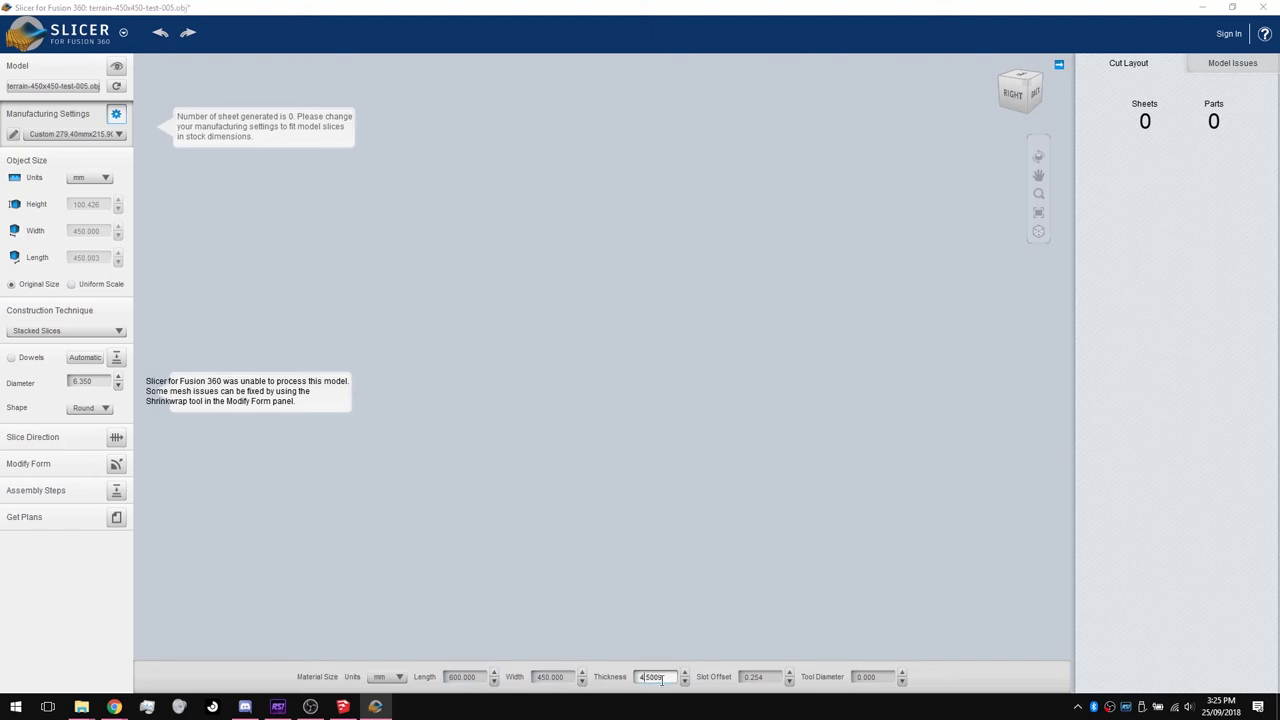
{"action": "key", "text": "ctrl+a"}
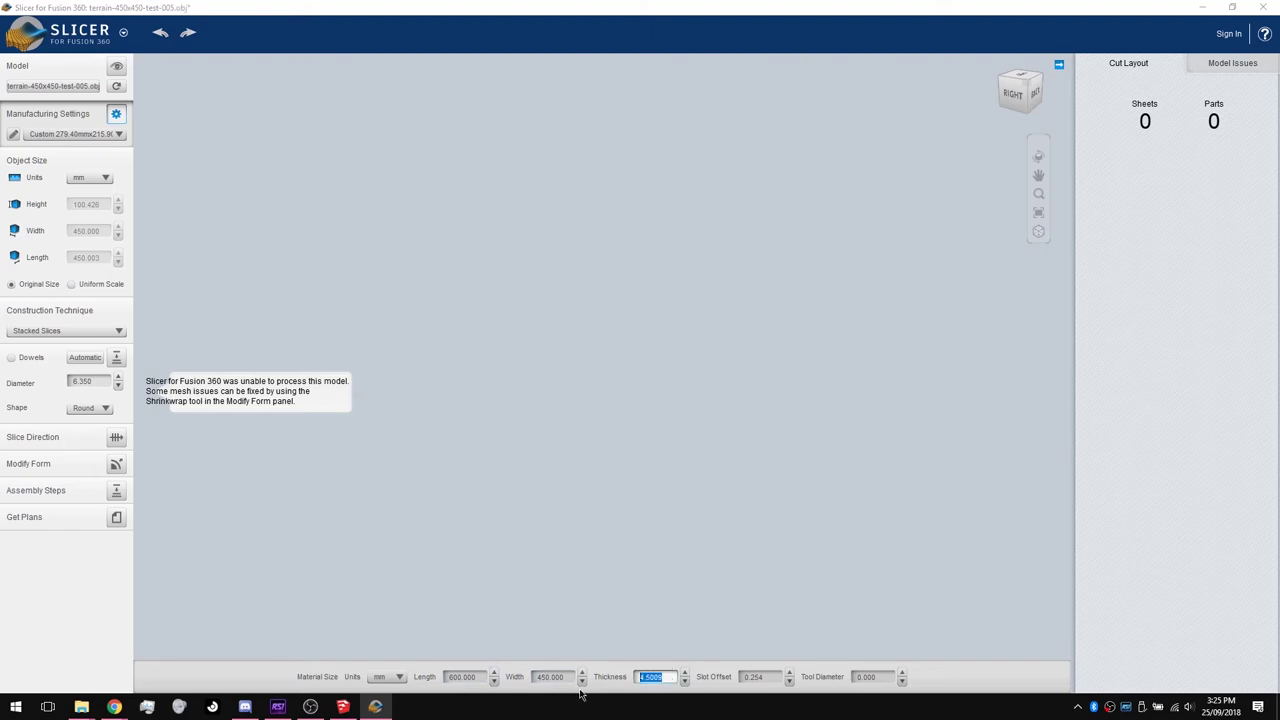
{"action": "type", "text": "4"}
{"action": "key", "text": "Return"}
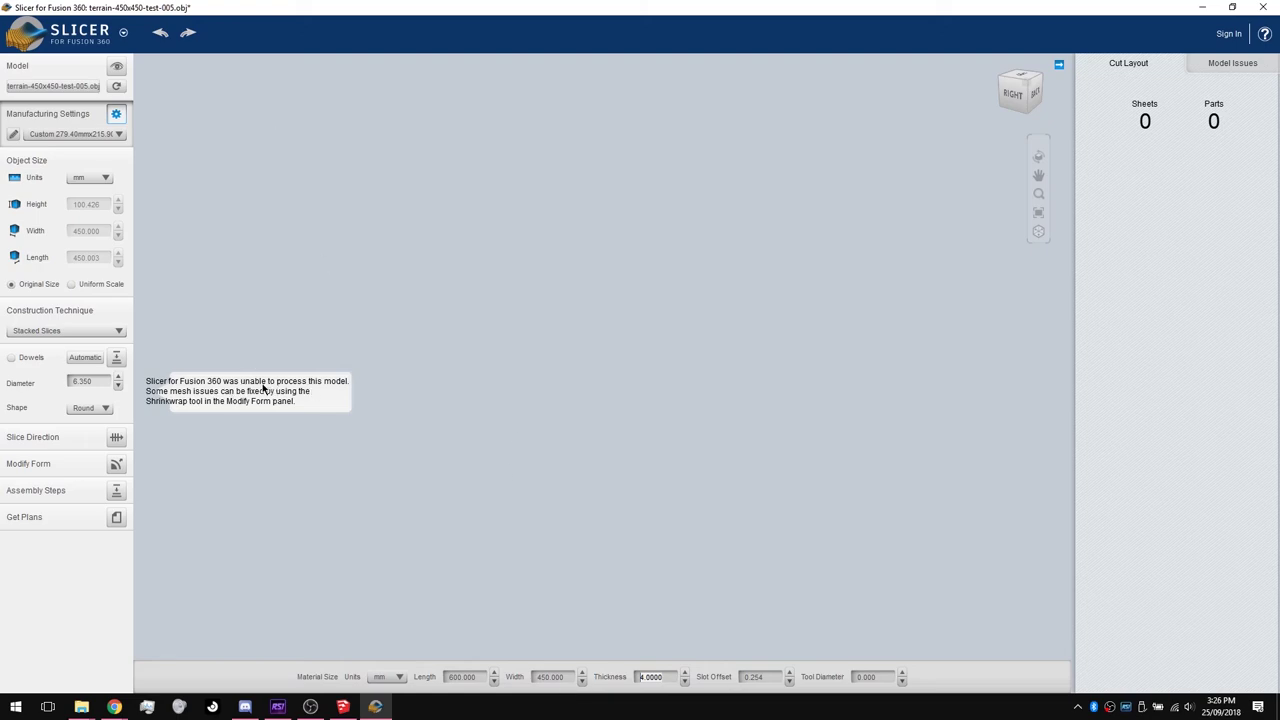
Orbit and zoom around the terrain group on the plinth in SketchUp, then return to Slicer.
{"action": "key", "text": "alt+Tab"}
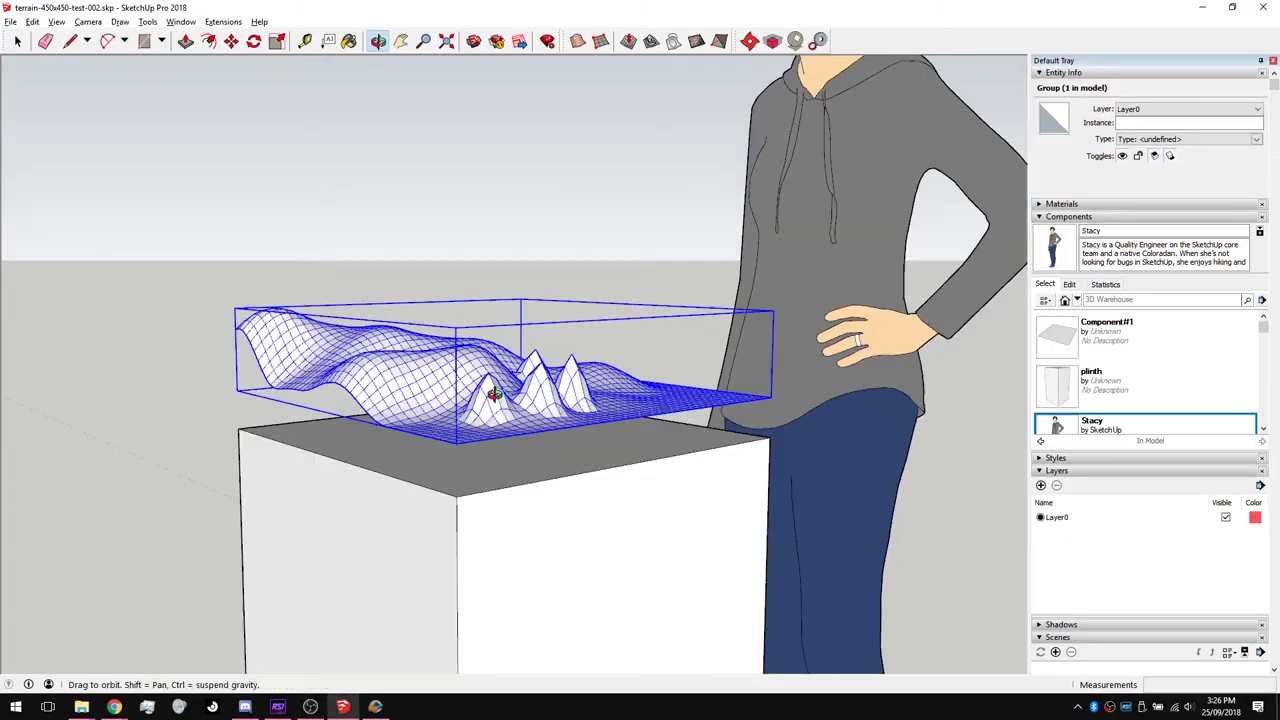
{"action": "left_click_drag", "start_coordinate": [494, 393], "coordinate": [600, 414]}
{"action": "key", "text": "space"}
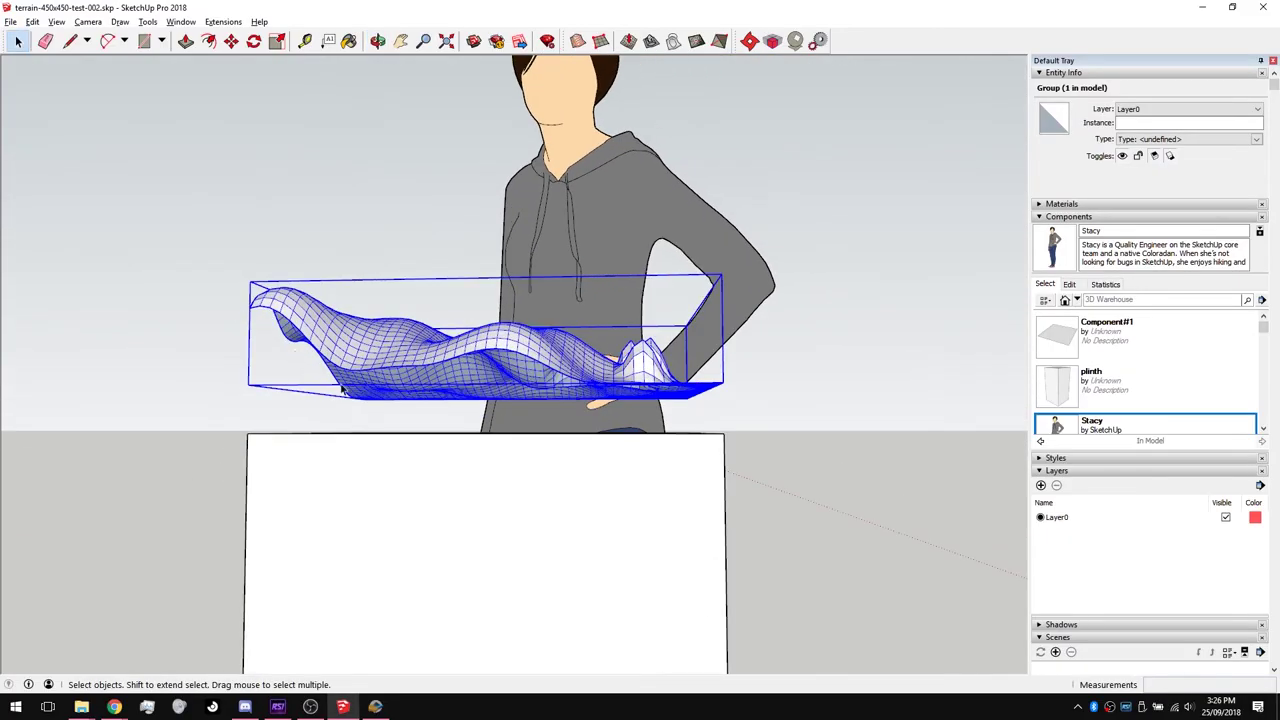
{"action": "middle_click_drag", "start_coordinate": [383, 367], "coordinate": [415, 460]}
{"action": "scroll", "coordinate": [608, 474], "scroll_direction": "up", "scroll_amount": 6}
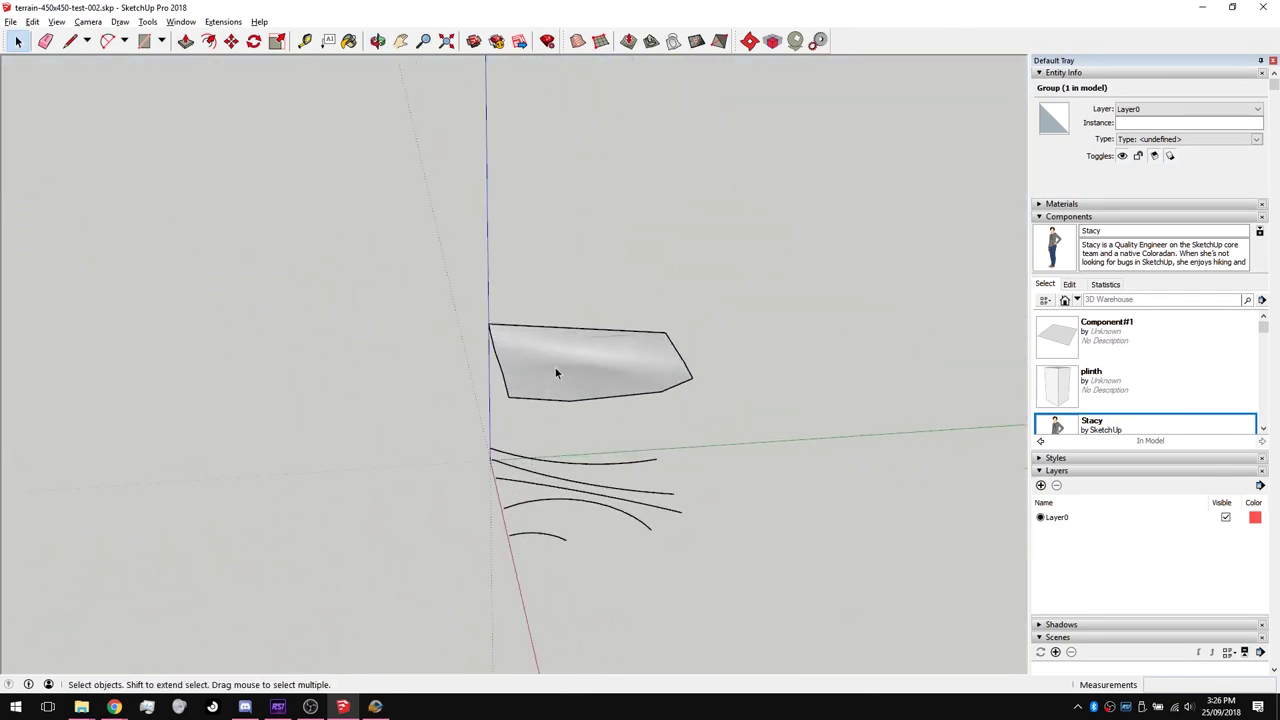
{"action": "middle_click_drag", "start_coordinate": [557, 371], "coordinate": [809, 323]}
{"action": "scroll", "coordinate": [809, 323], "scroll_direction": "down", "scroll_amount": 3}
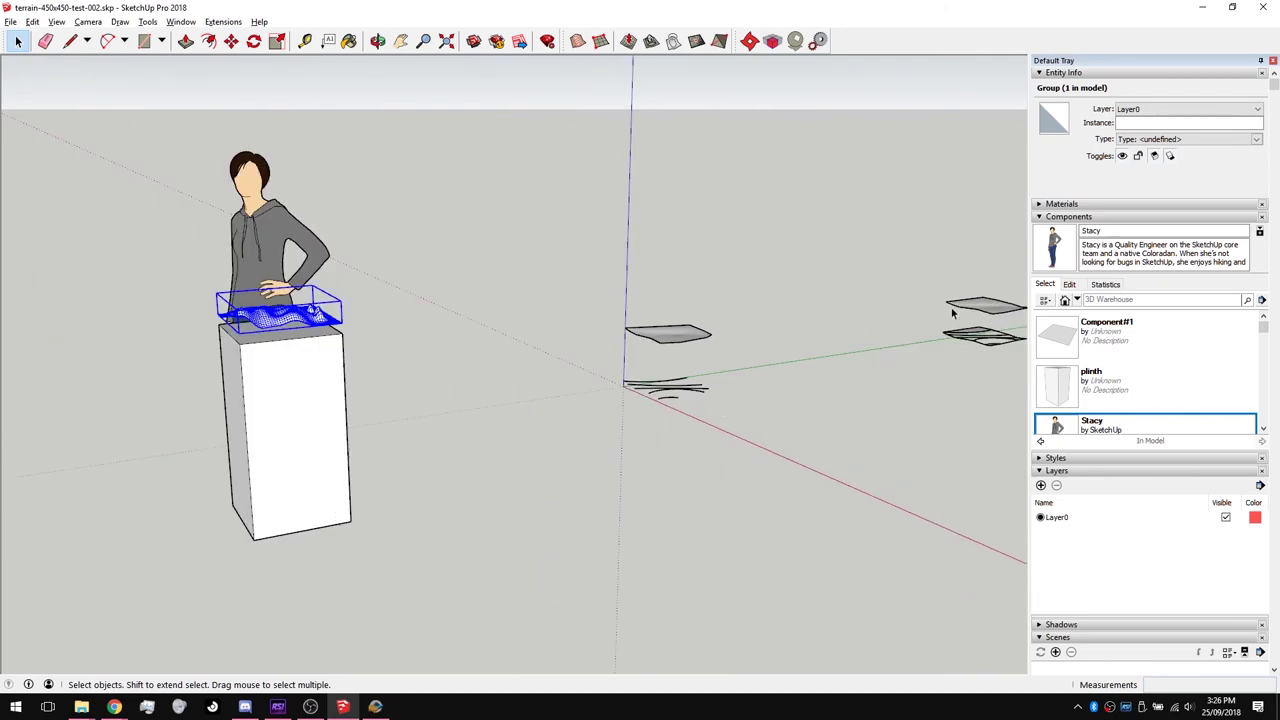
{"action": "middle_click_drag", "start_coordinate": [955, 310], "coordinate": [308, 324]}
{"action": "scroll", "coordinate": [262, 283], "scroll_direction": "up", "scroll_amount": 6}
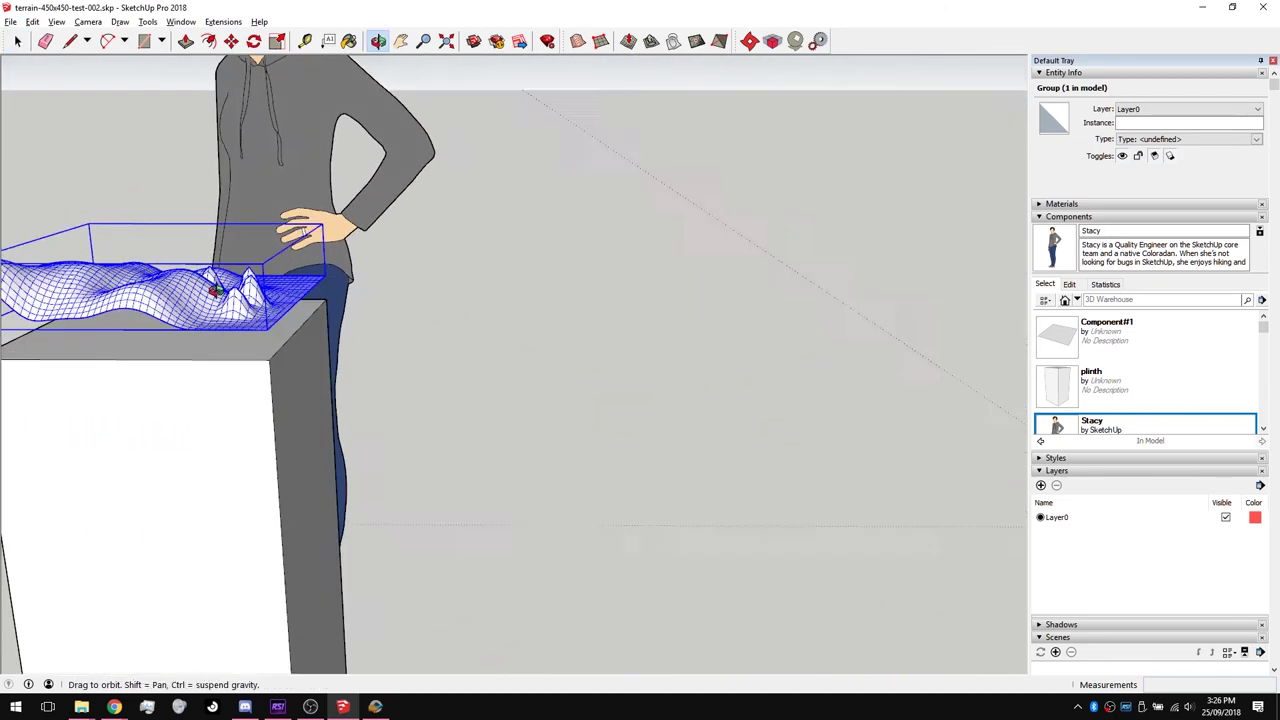
{"action": "middle_click_drag", "start_coordinate": [262, 283], "coordinate": [463, 333], "text": "shift"}
{"action": "key", "text": "alt+Tab"}
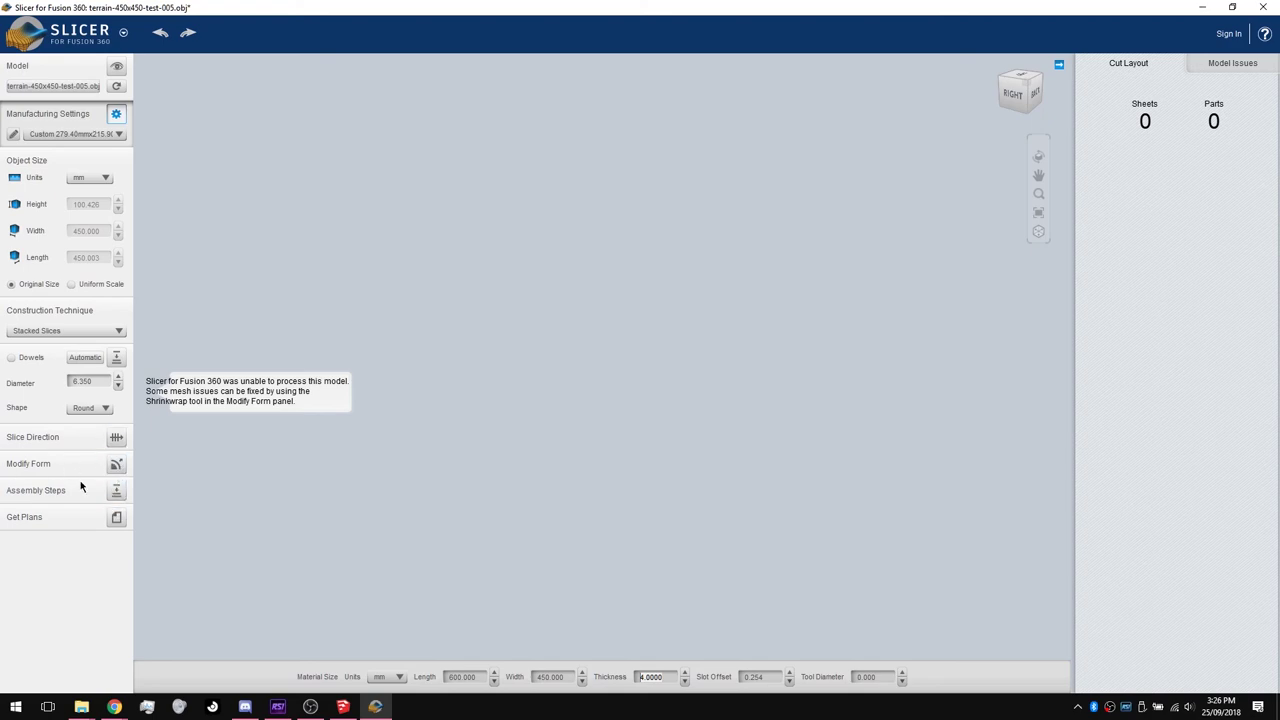
Apply a Shrinkwrap form modification to repair the terrain mesh.
{"action": "left_click", "coordinate": [116, 464]}
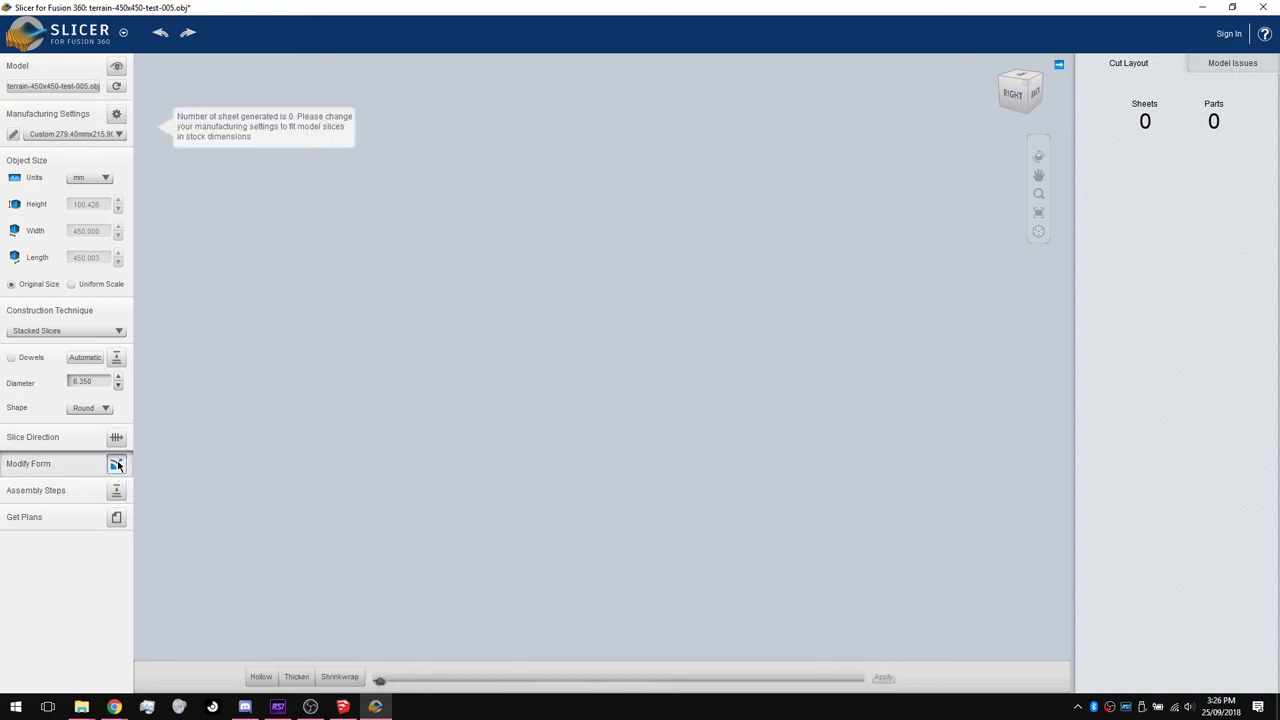
{"action": "left_click", "coordinate": [340, 678]}
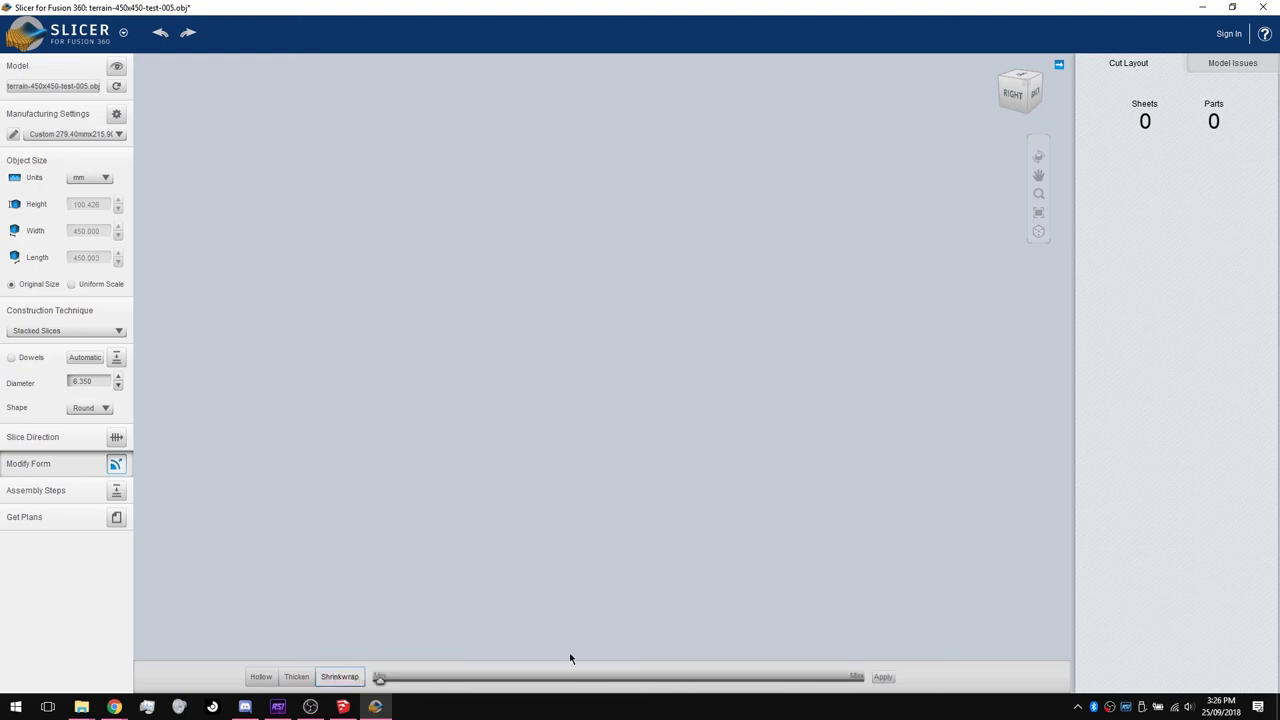
{"action": "left_click", "coordinate": [876, 677]}
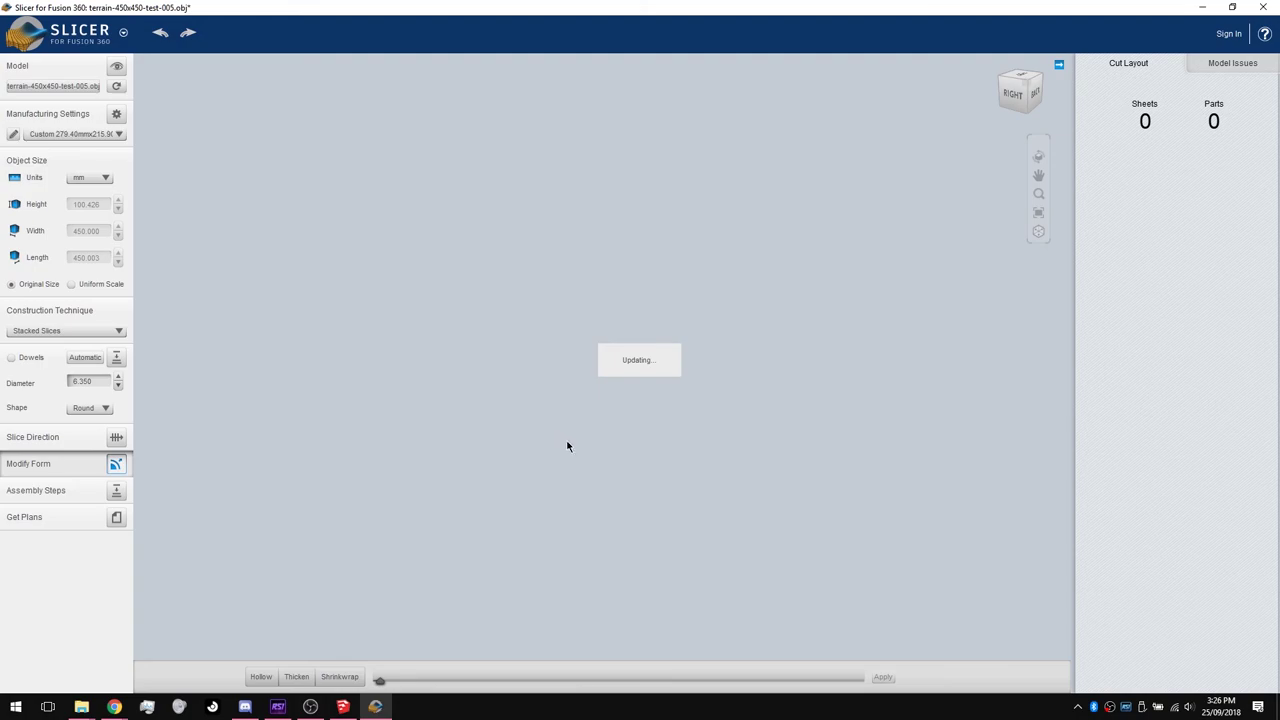
{"action": "key", "text": "alt+Tab"}
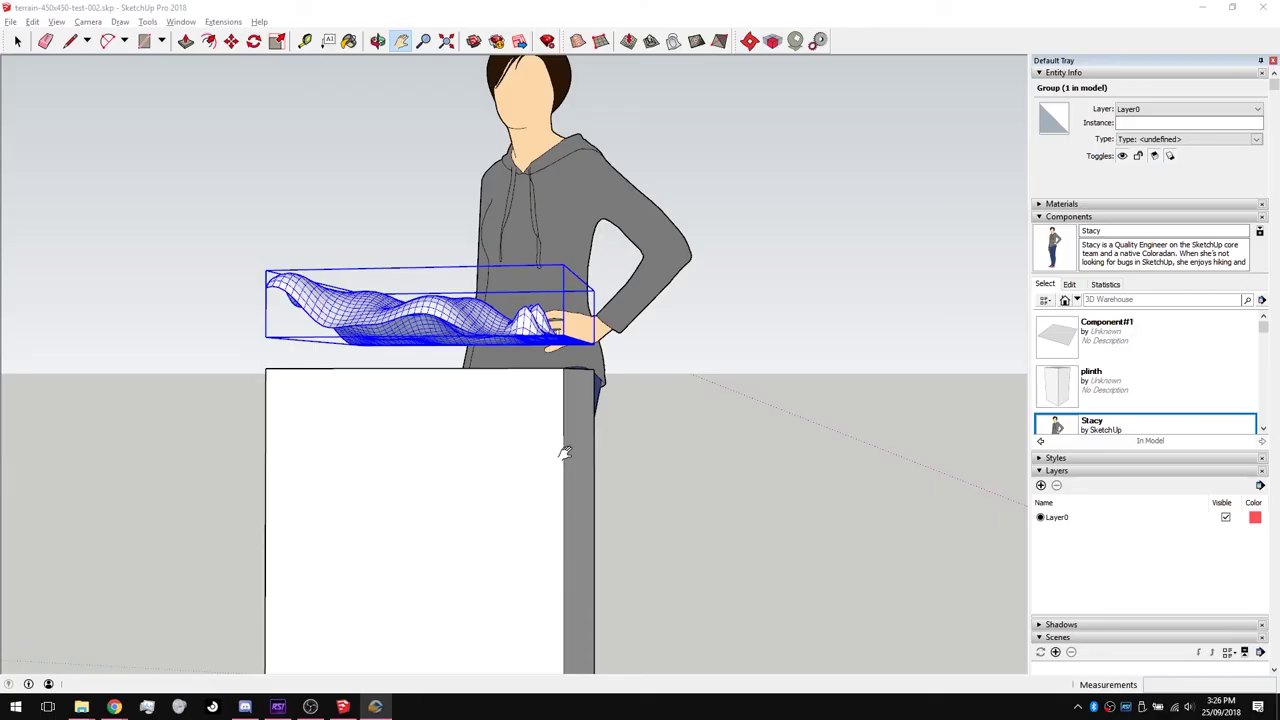
{"action": "left_click", "coordinate": [378, 710]}
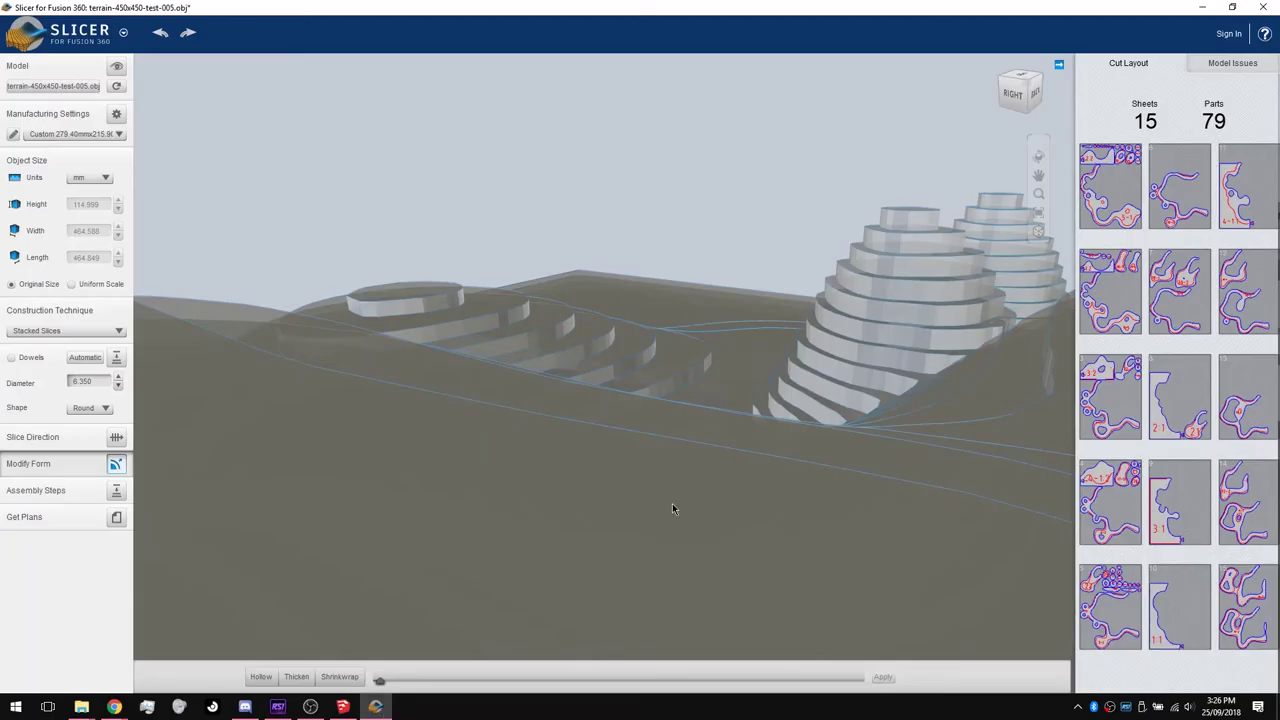
Turn on the original Model view and orbit the shrinkwrapped terrain from below, above and sides.
{"action": "left_click_drag", "start_coordinate": [463, 331], "coordinate": [837, 357]}
{"action": "scroll", "coordinate": [519, 244], "scroll_direction": "up", "scroll_amount": 3}
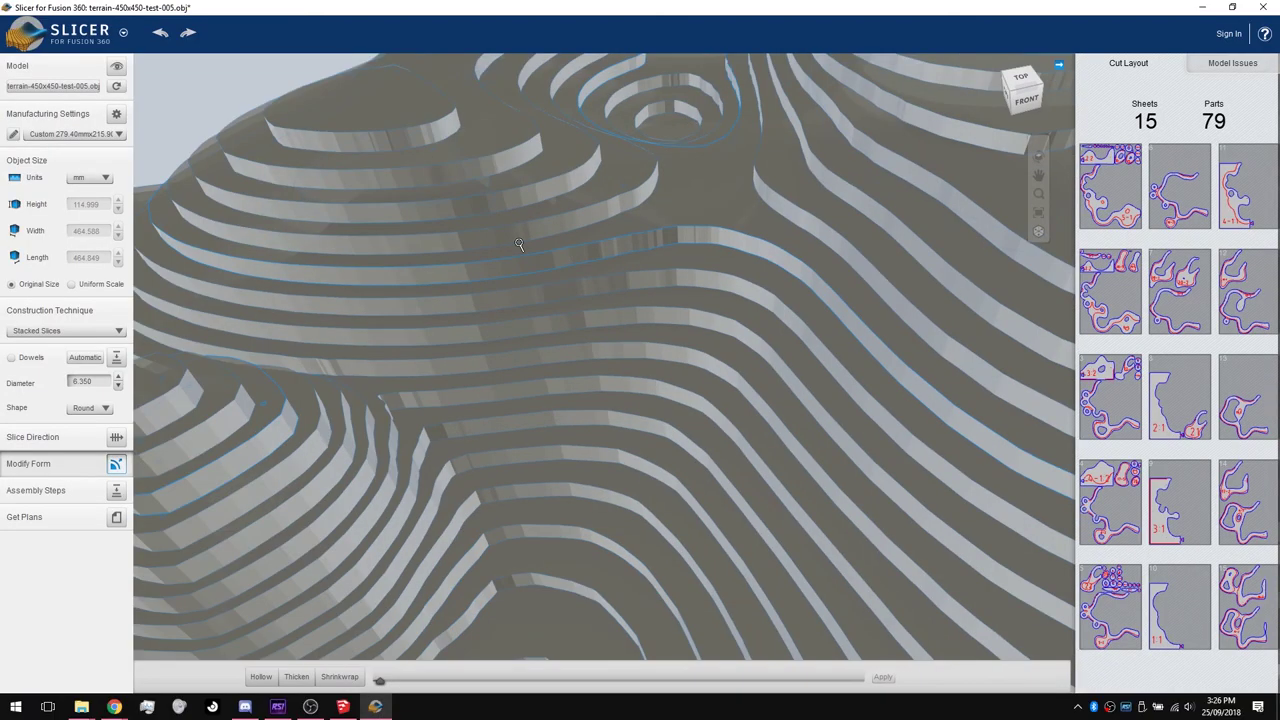
{"action": "scroll", "coordinate": [519, 244], "scroll_direction": "down", "scroll_amount": 5}
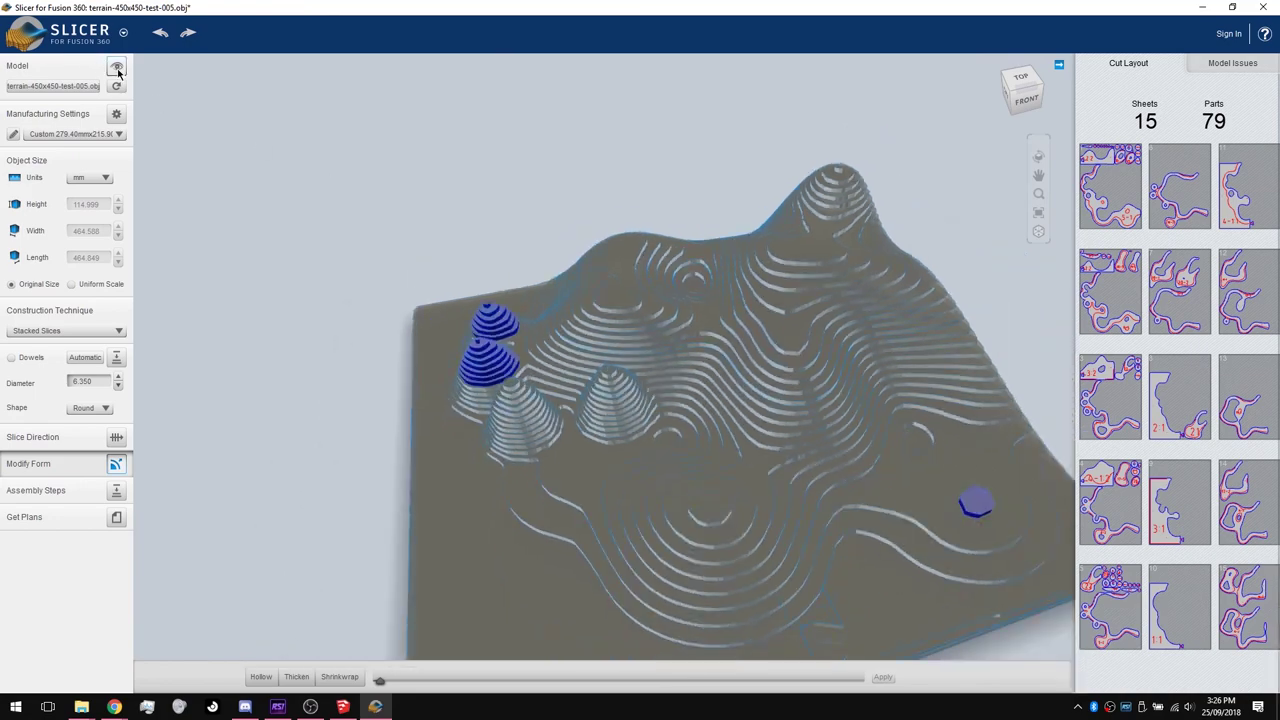
{"action": "left_click", "coordinate": [117, 67]}
{"action": "left_click_drag", "start_coordinate": [621, 368], "coordinate": [909, 353]}
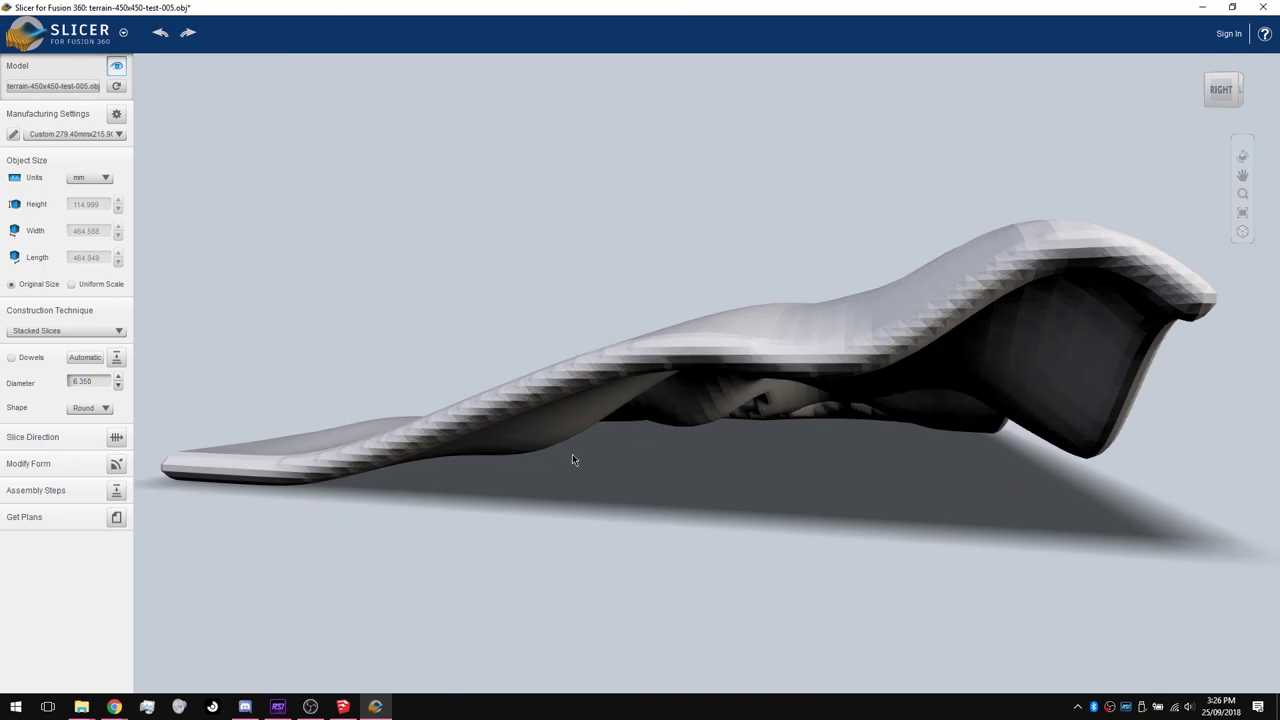
{"action": "left_click_drag", "start_coordinate": [572, 460], "coordinate": [758, 403]}
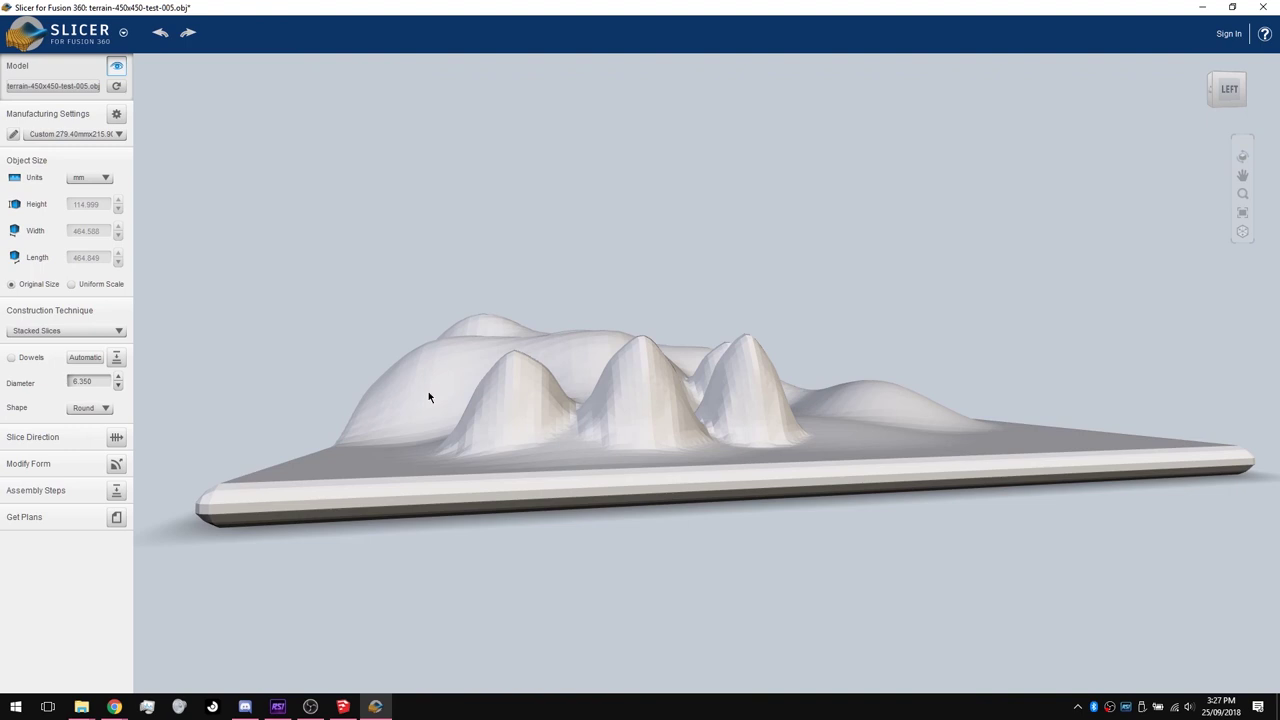
{"action": "left_click_drag", "start_coordinate": [428, 397], "coordinate": [889, 411]}
{"action": "left_click_drag", "start_coordinate": [740, 418], "coordinate": [825, 374]}
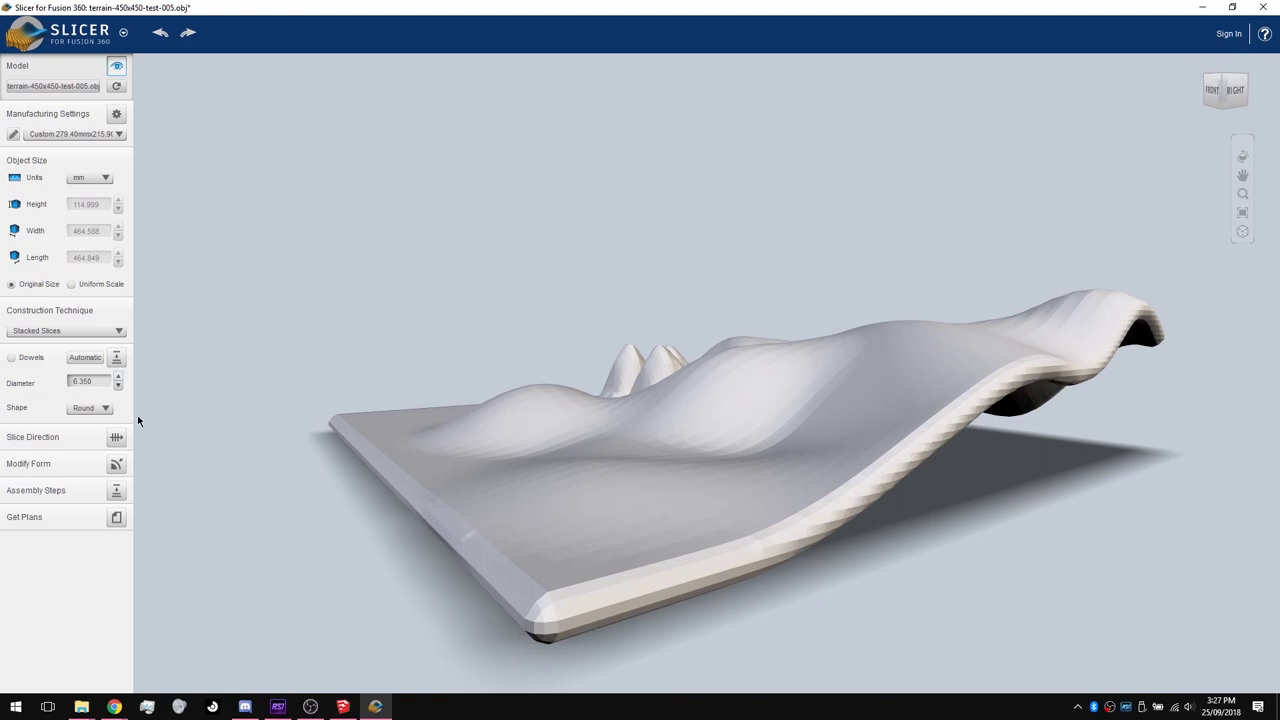
Confirm Stacked Slices, check the material size, and generate the 15-sheet cutting plans.
{"action": "left_click", "coordinate": [53, 332]}
{"action": "left_click", "coordinate": [54, 336]}
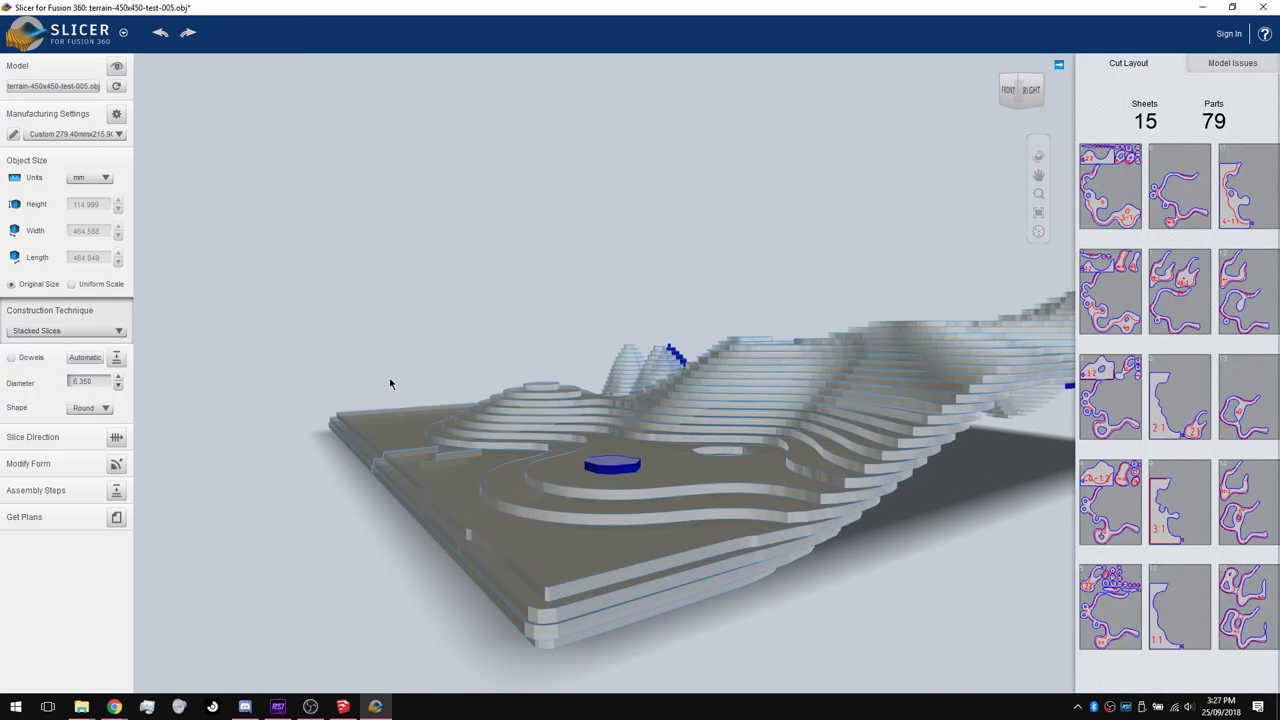
{"action": "left_click_drag", "start_coordinate": [585, 420], "coordinate": [840, 393]}
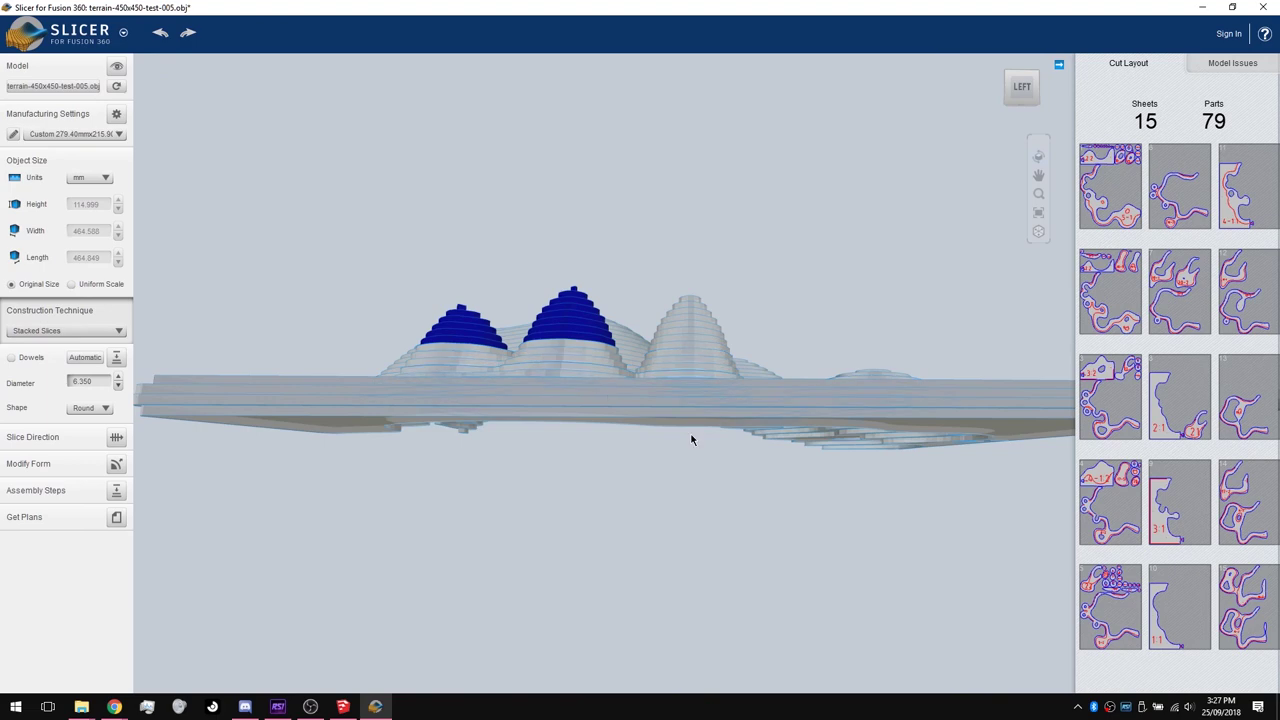
{"action": "left_click_drag", "start_coordinate": [691, 440], "coordinate": [616, 360]}
{"action": "scroll", "coordinate": [616, 360], "scroll_direction": "down", "scroll_amount": 5}
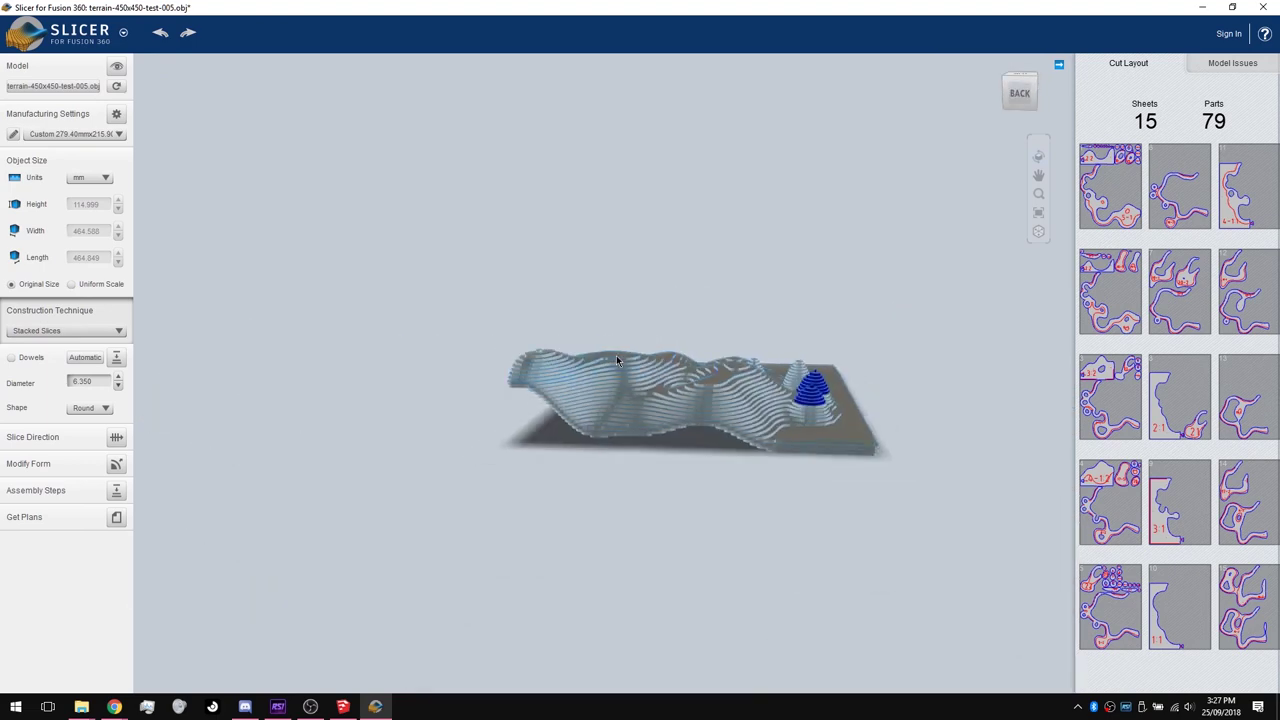
{"action": "left_click", "coordinate": [116, 114]}
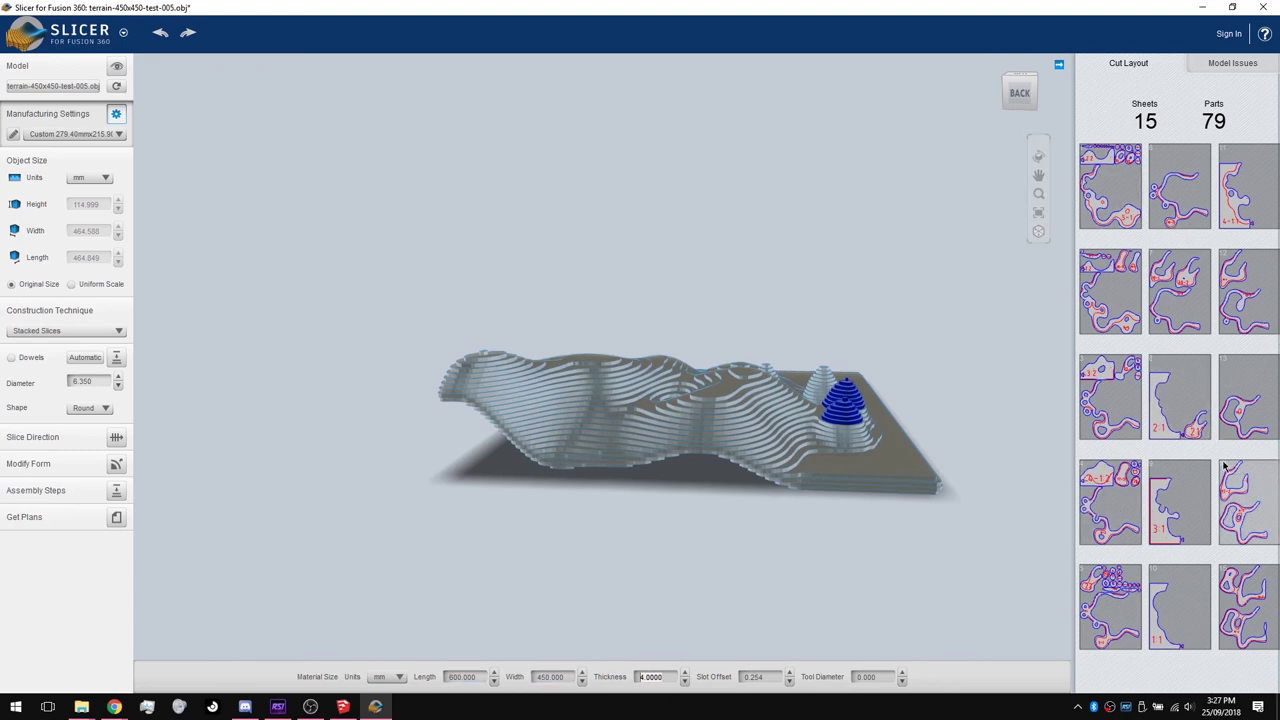
{"action": "left_click", "coordinate": [116, 517]}
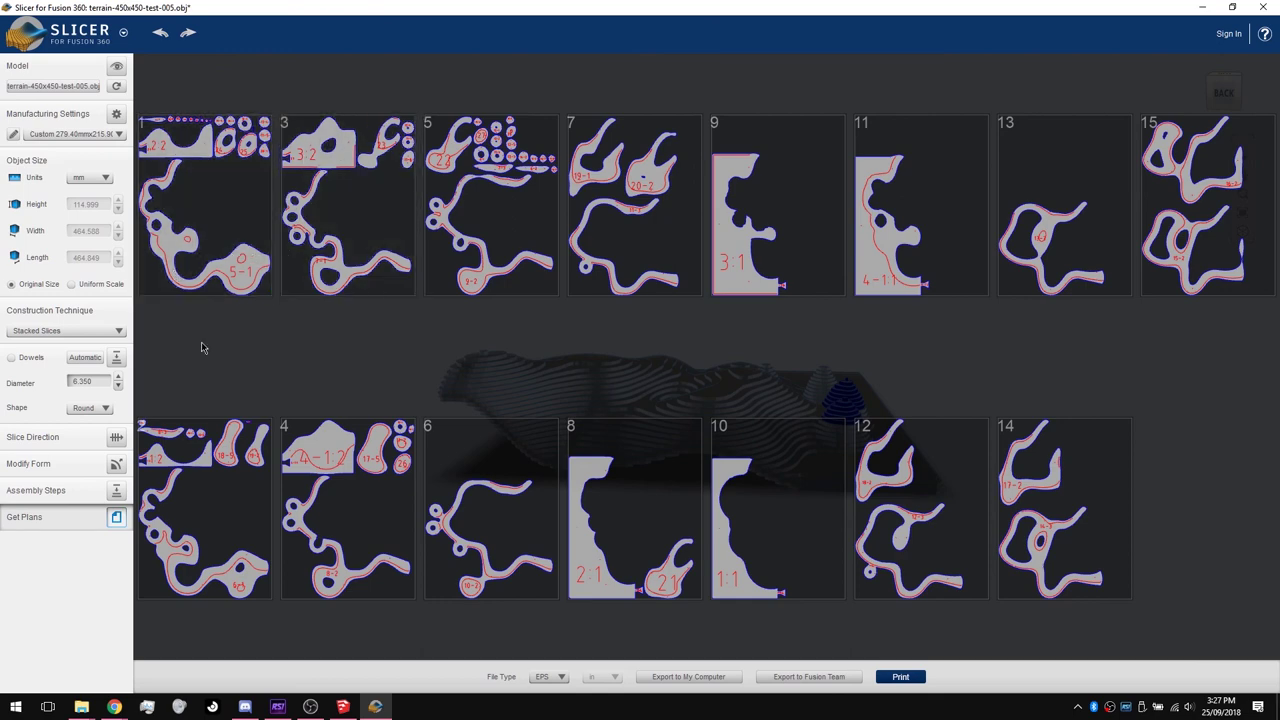
Preview the assembly in Plywood, scrubbing from the first part to step 79 of 79.
{"action": "left_click", "coordinate": [115, 492]}
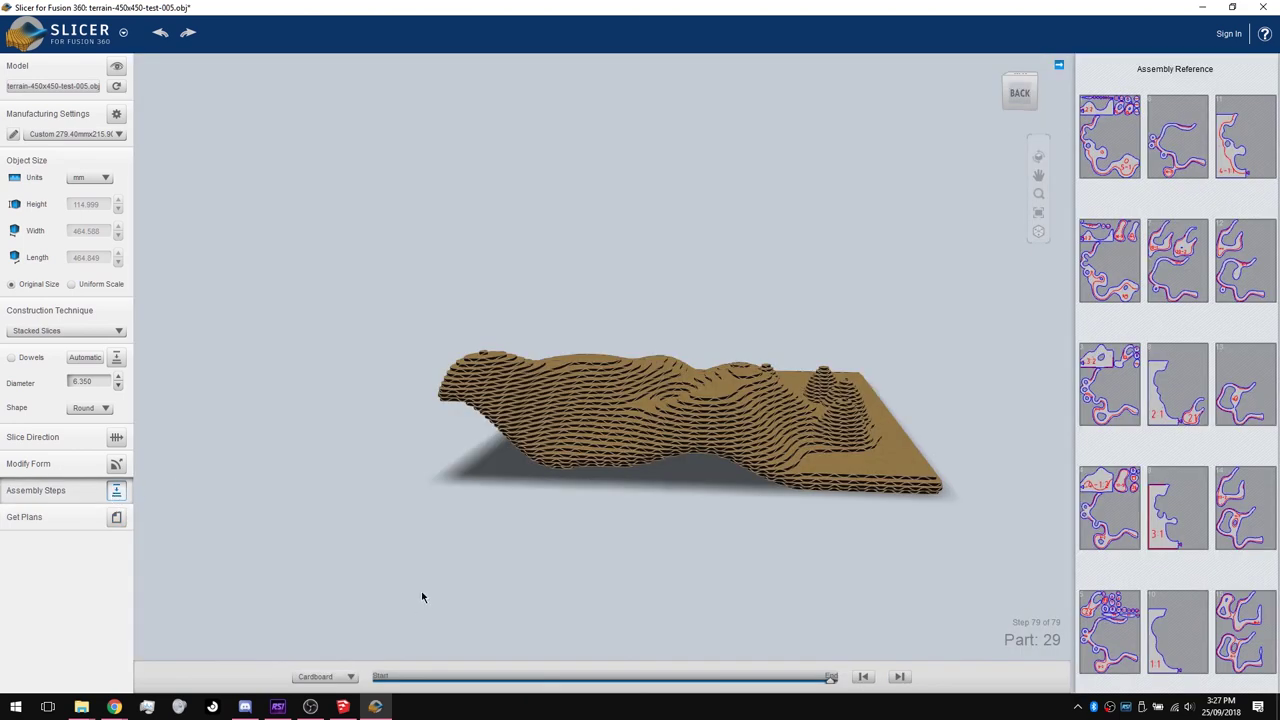
{"action": "left_click", "coordinate": [350, 677]}
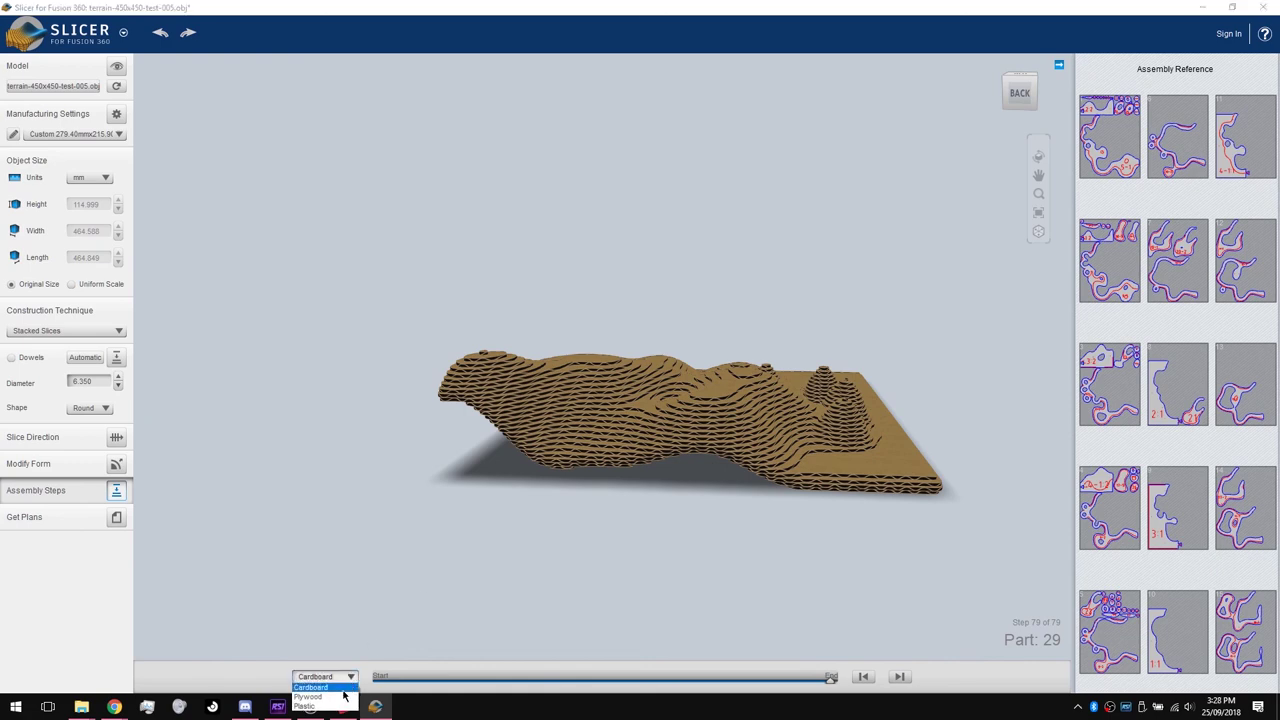
{"action": "left_click", "coordinate": [343, 696]}
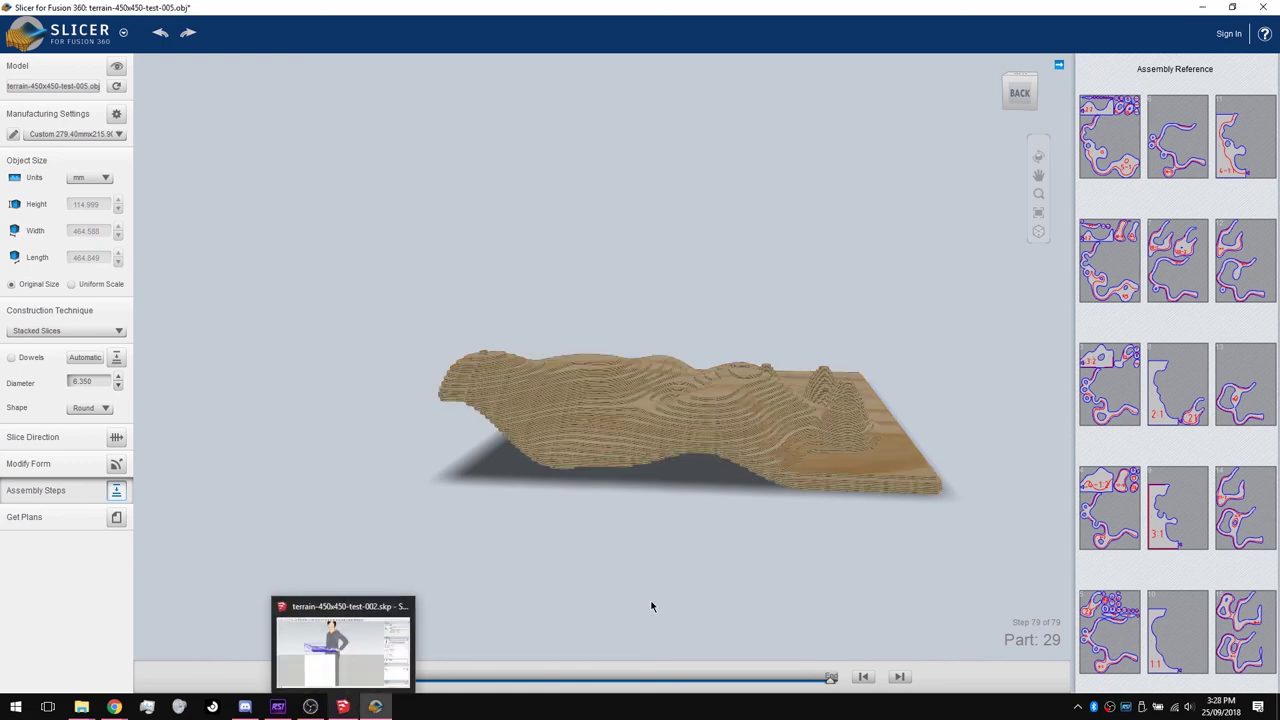
{"action": "left_click_drag", "start_coordinate": [651, 606], "coordinate": [666, 502]}
{"action": "left_click_drag", "start_coordinate": [578, 508], "coordinate": [648, 503]}
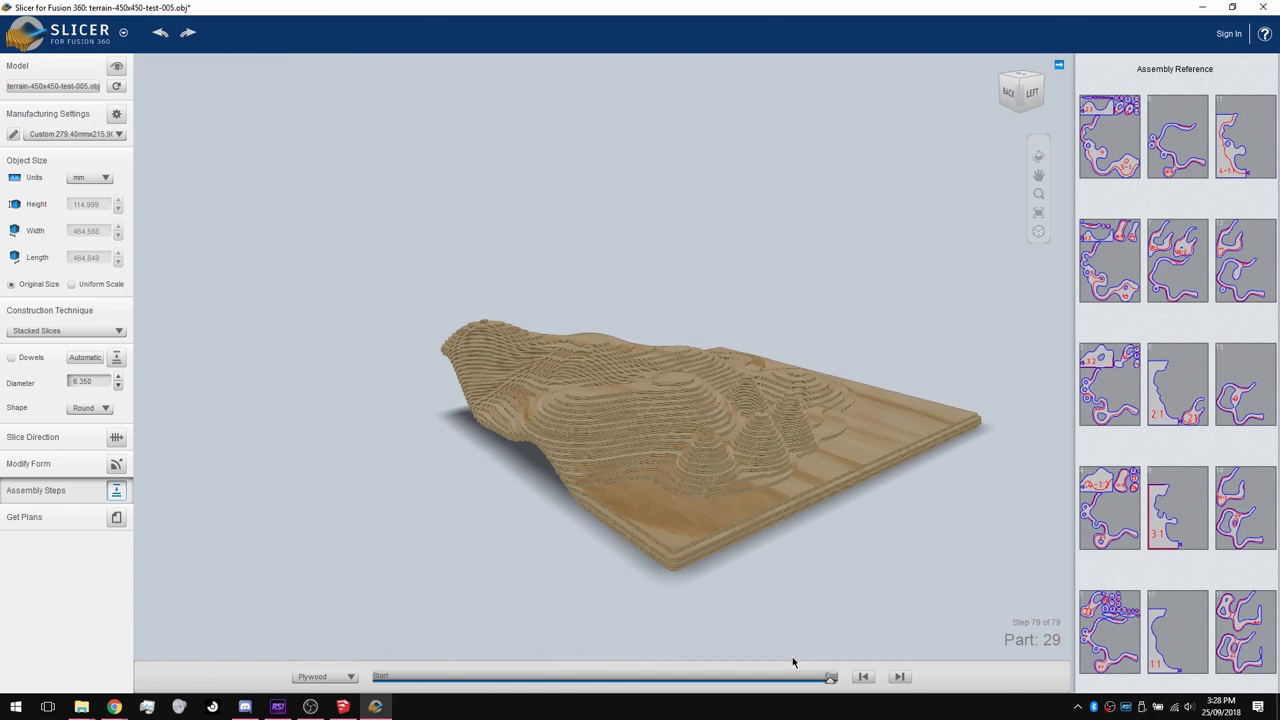
{"action": "left_click_drag", "start_coordinate": [828, 684], "coordinate": [605, 682]}
{"action": "left_click_drag", "start_coordinate": [700, 660], "coordinate": [876, 650]}
{"action": "left_click_drag", "start_coordinate": [815, 467], "coordinate": [848, 468]}
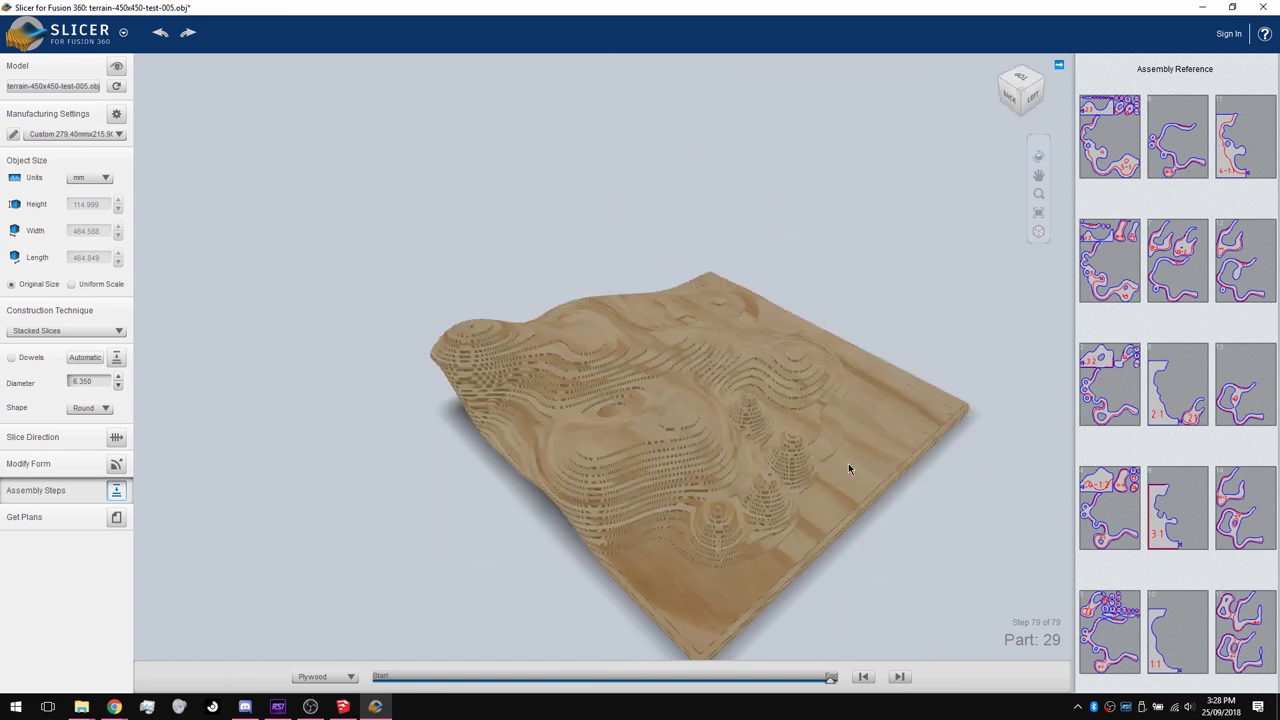